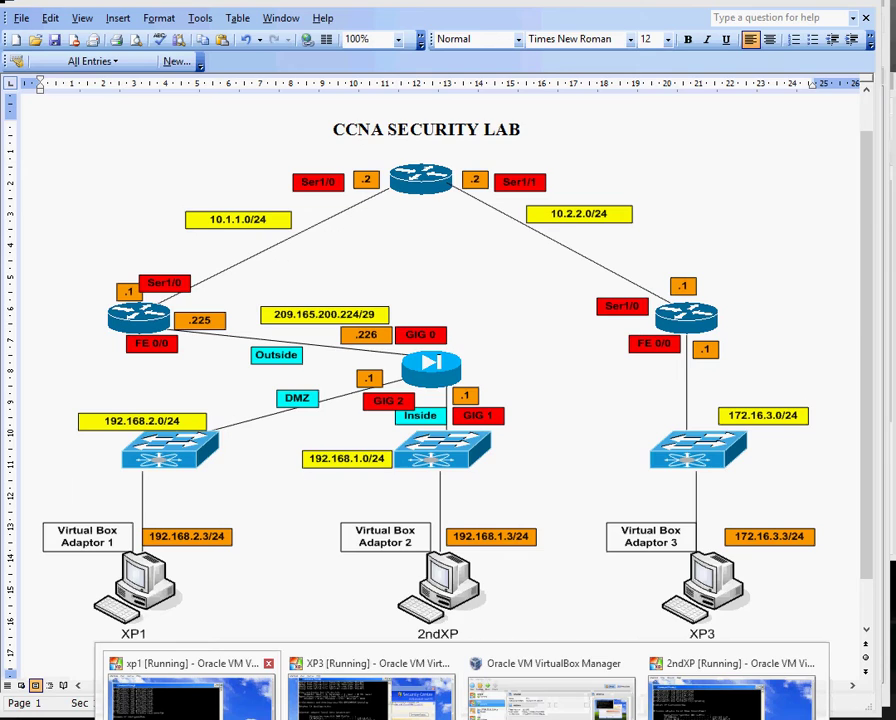
# Step: Look over the xp1, XP3 and 2ndXP VM windows and VirtualBox Manager, then return to the lab diagram
pyautogui.click(195, 690)
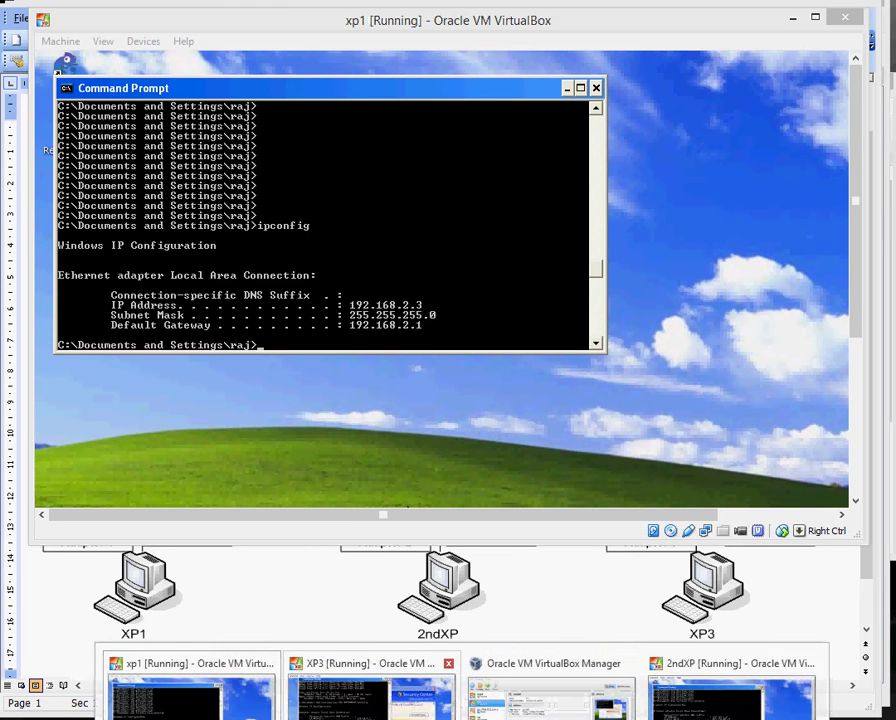
pyautogui.click(370, 690)
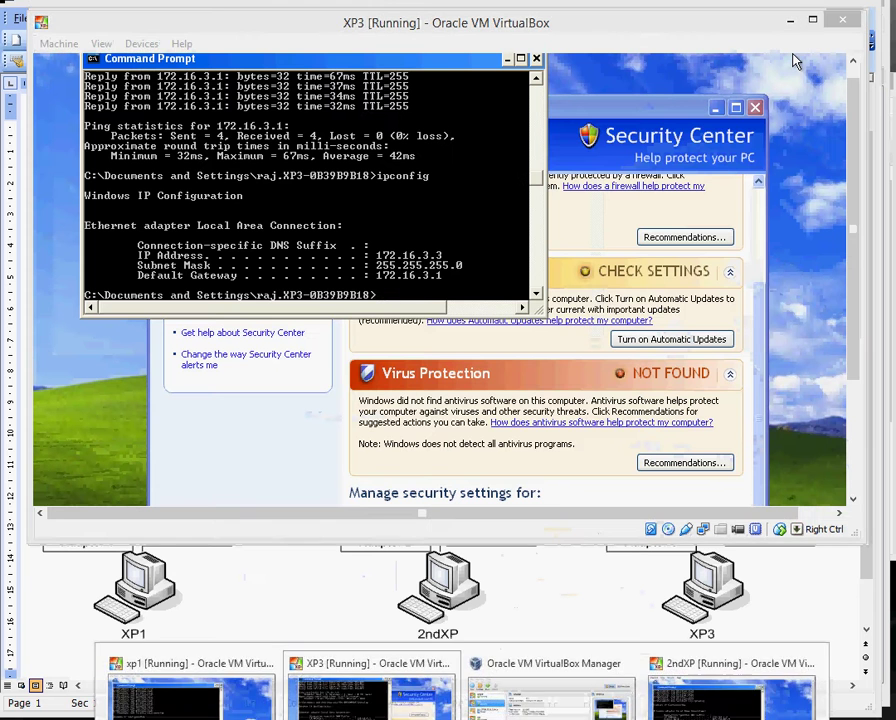
pyautogui.click(730, 690)
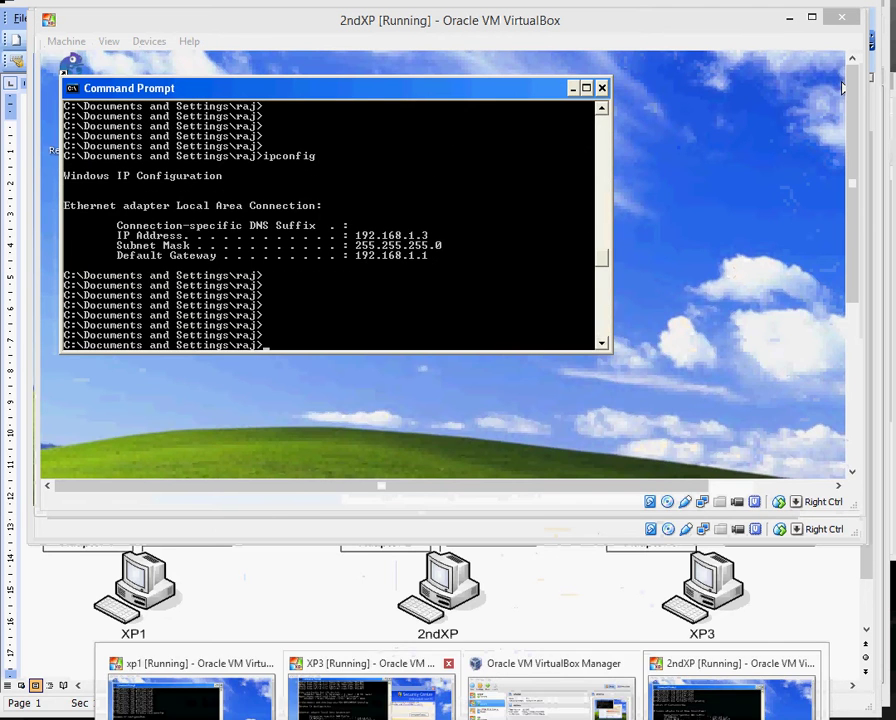
pyautogui.click(550, 690)
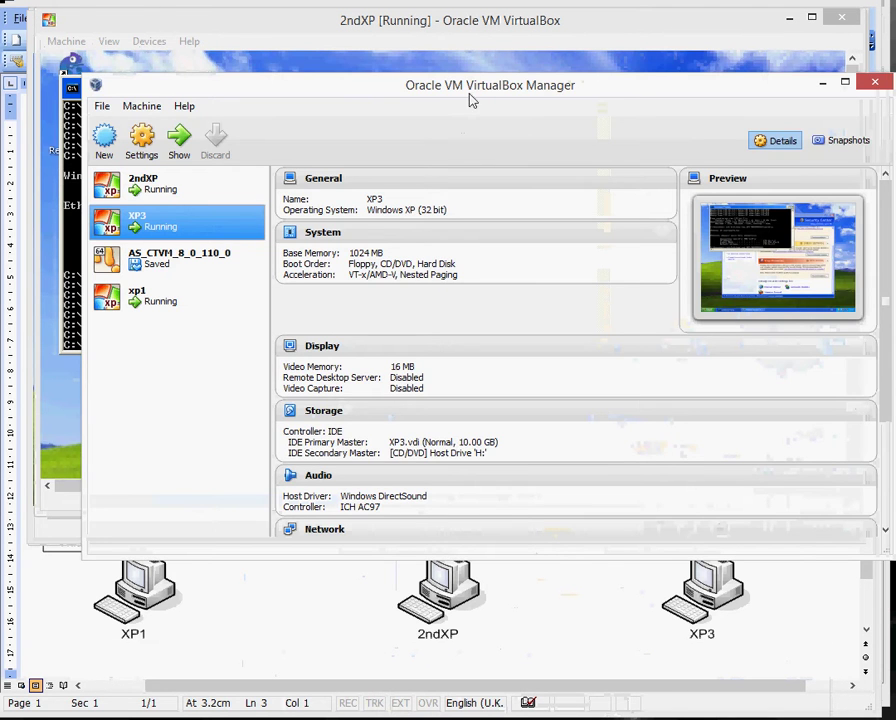
pyautogui.moveTo(480, 92); pyautogui.dragTo(410, 60)
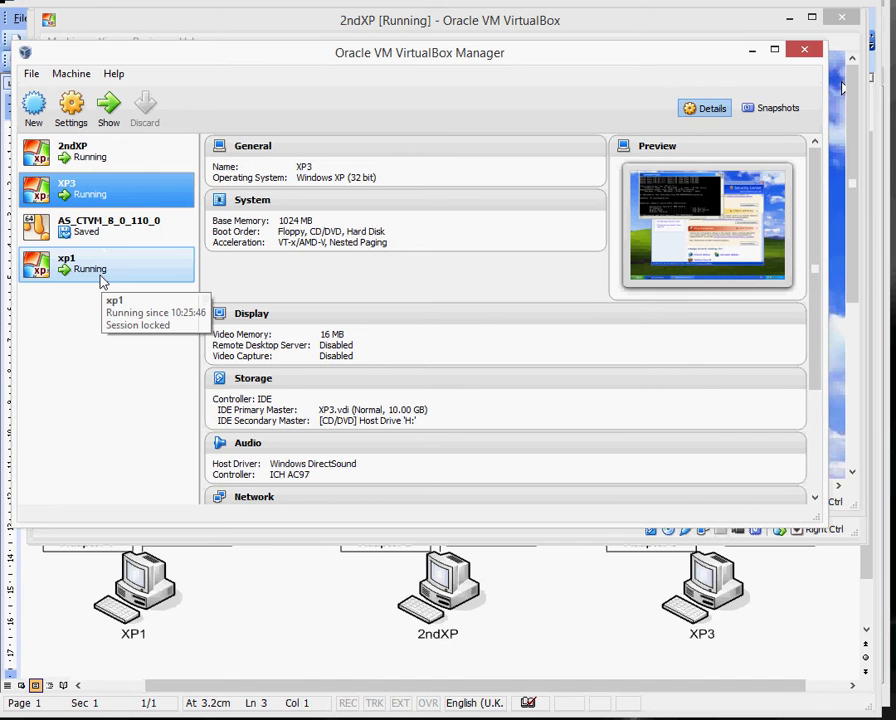
pyautogui.click(292, 604)
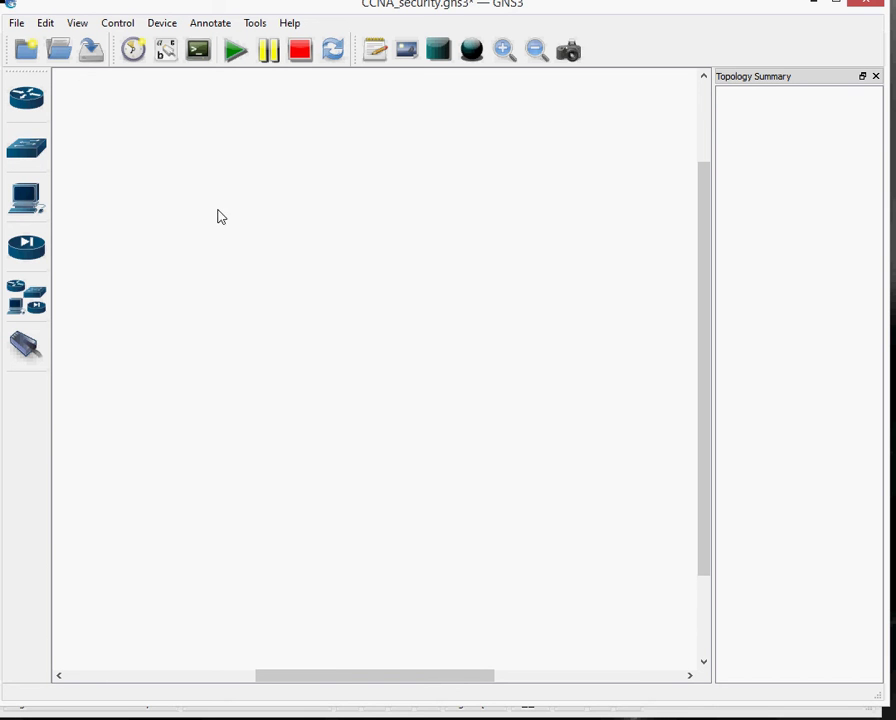
# Step: Place three c7200 routers R1–R3 and the ASA1 firewall on the canvas
pyautogui.click(27, 98)
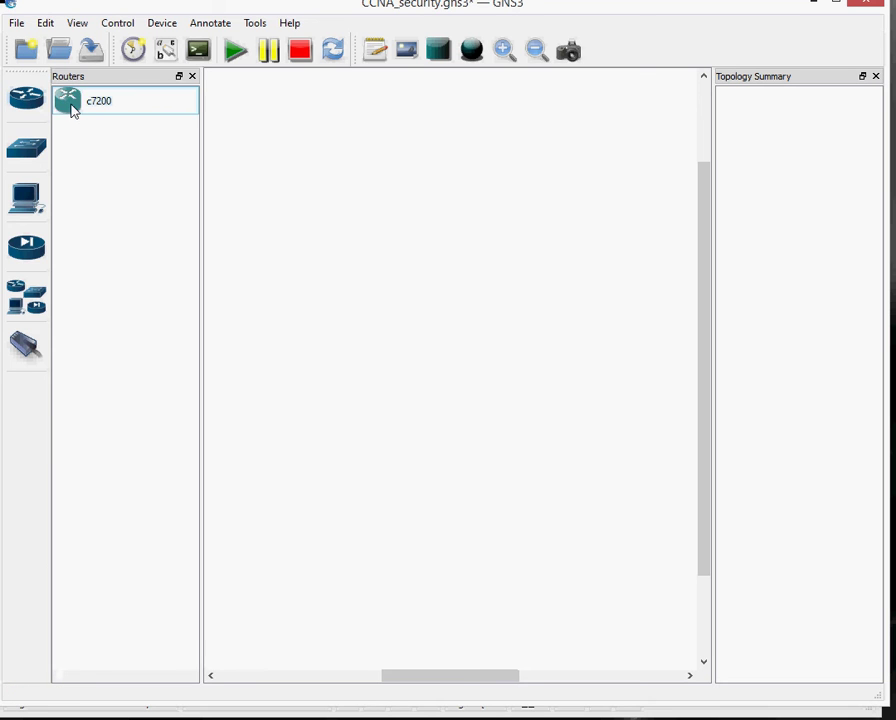
pyautogui.moveTo(70, 104); pyautogui.dragTo(407, 165)
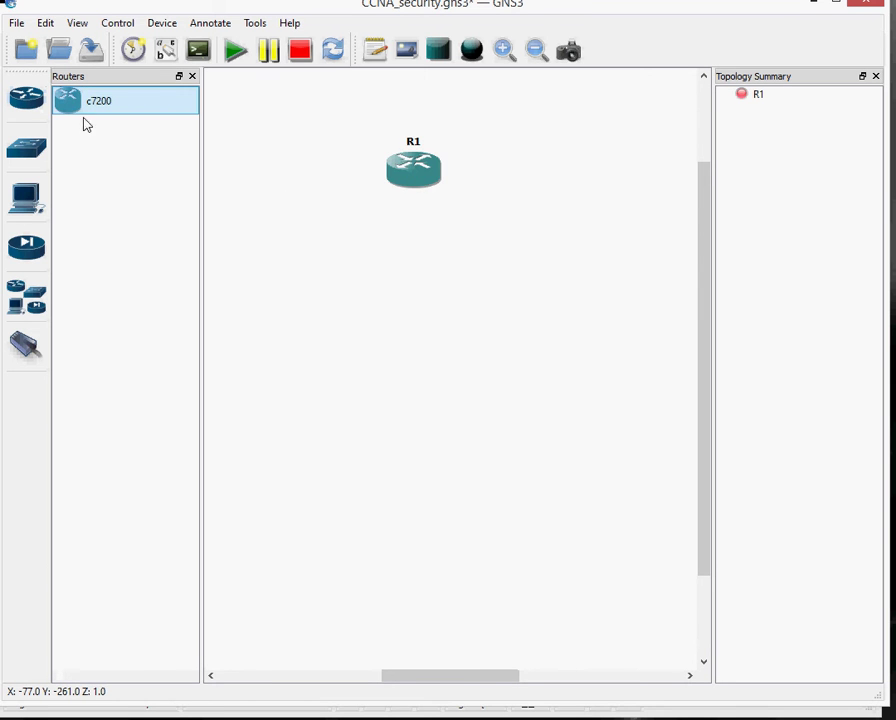
pyautogui.moveTo(76, 106); pyautogui.dragTo(380, 240)
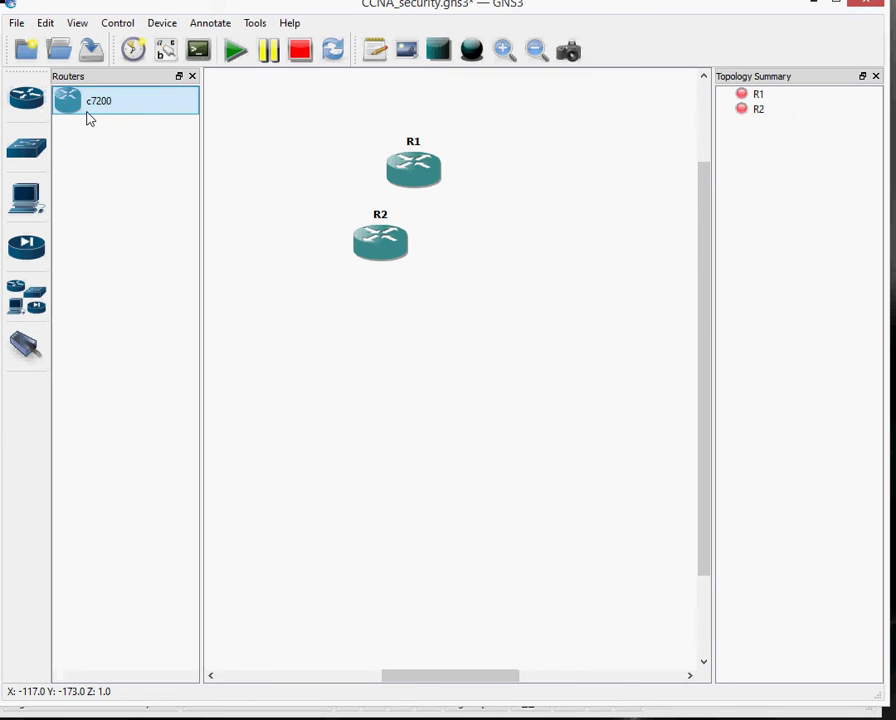
pyautogui.moveTo(522, 284); pyautogui.dragTo(522, 284)
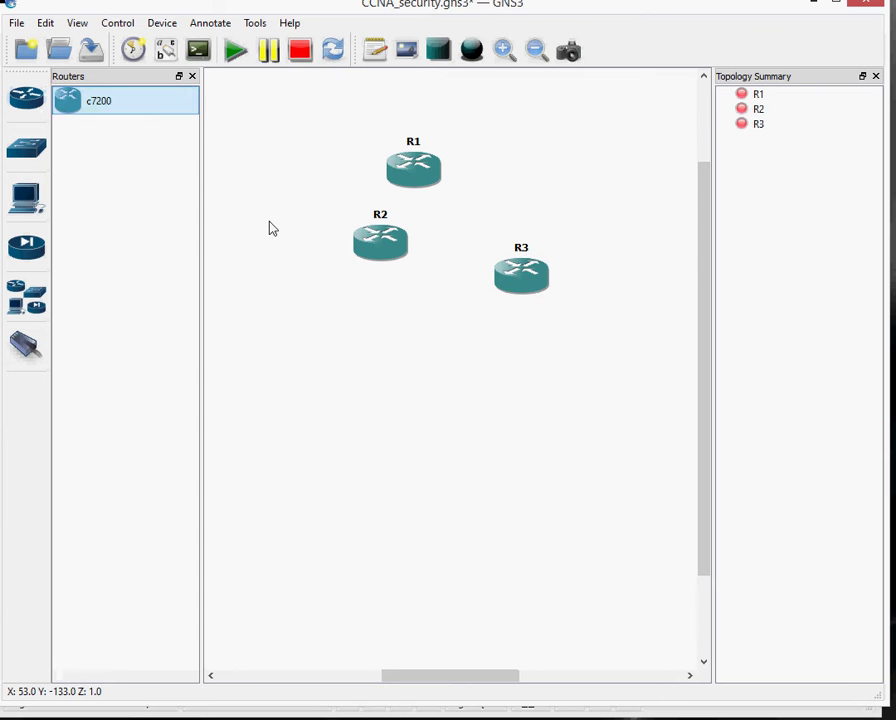
pyautogui.click(193, 86)
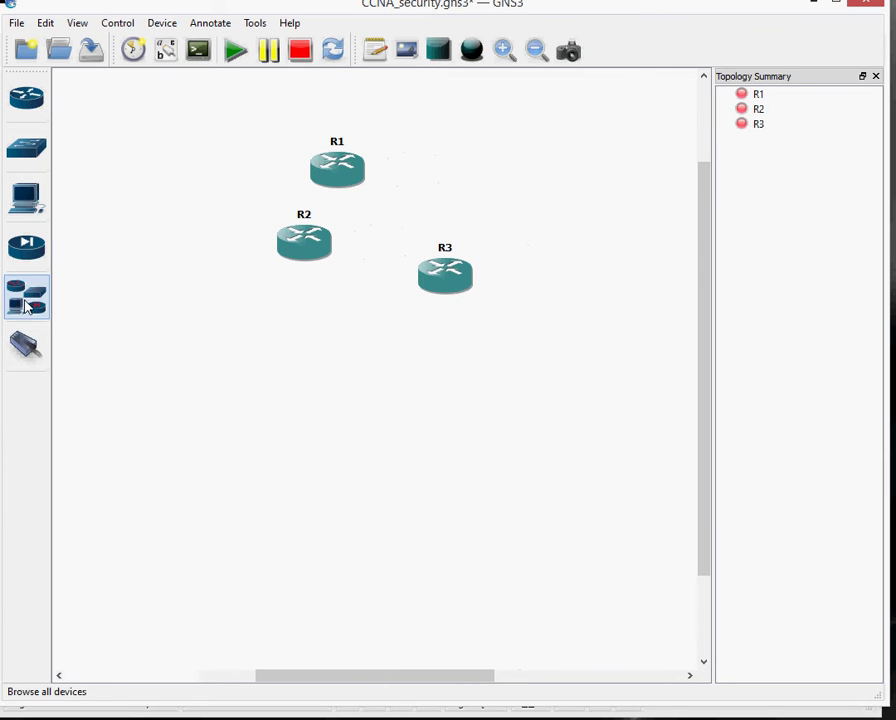
pyautogui.click(20, 237)
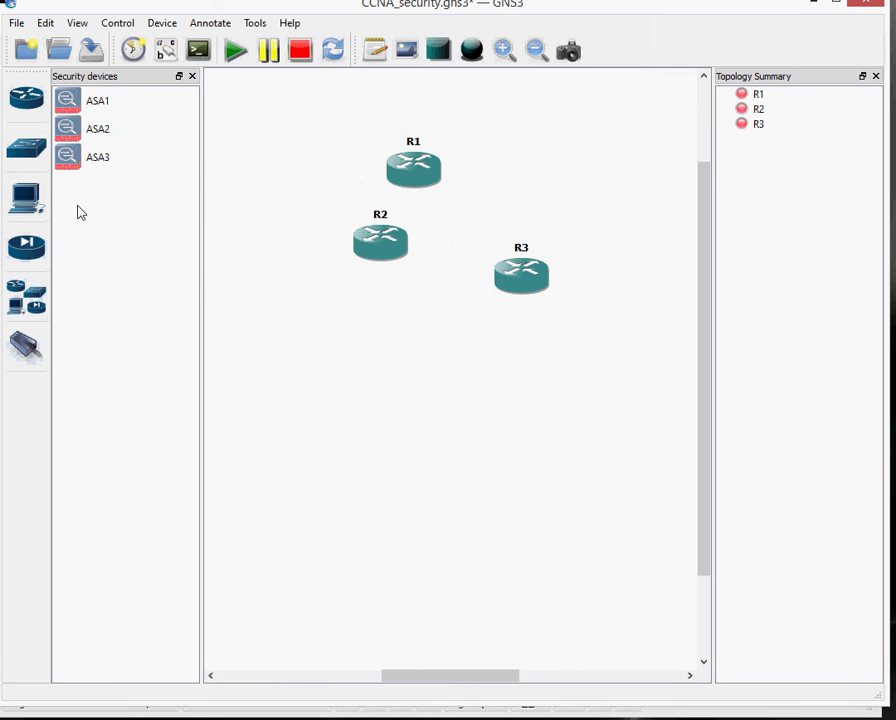
pyautogui.moveTo(88, 100); pyautogui.dragTo(462, 366)
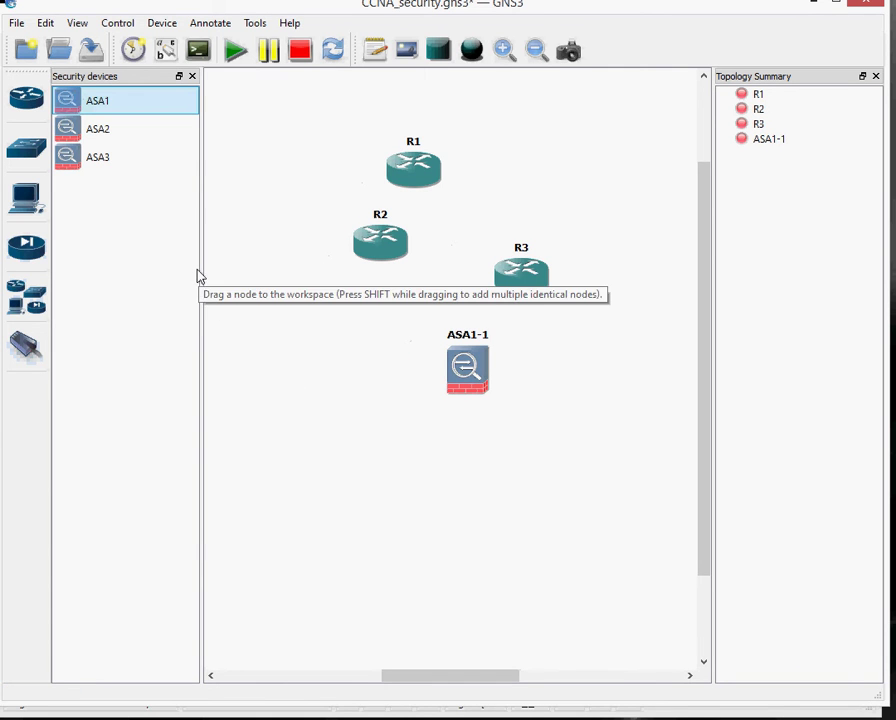
# Step: Add hosts Host7–Host9 along the bottom and Ethernet switches SW1–SW3 above them
pyautogui.click(28, 206)
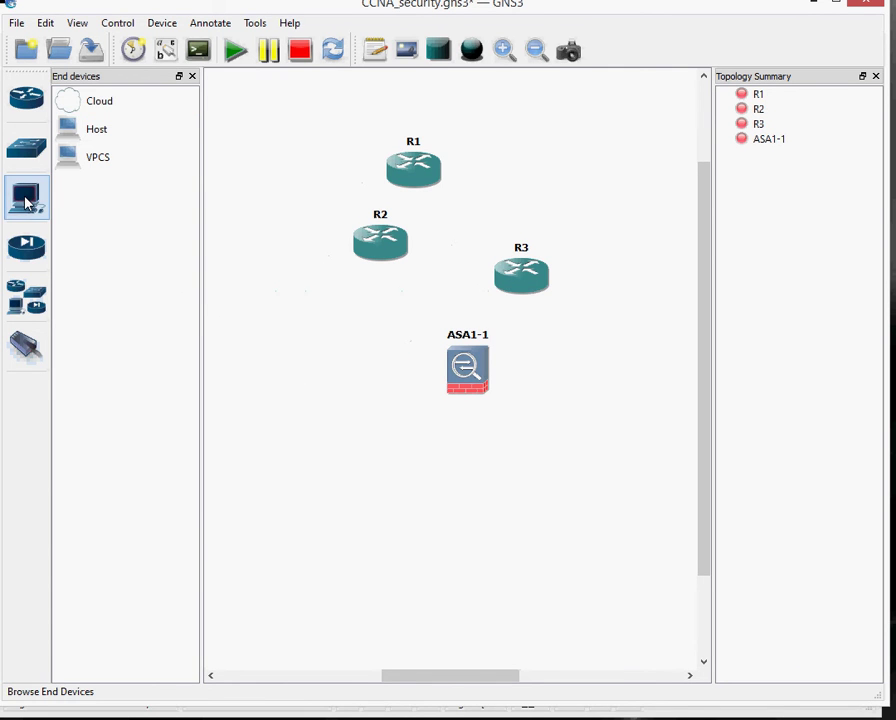
pyautogui.moveTo(92, 138); pyautogui.dragTo(270, 480)
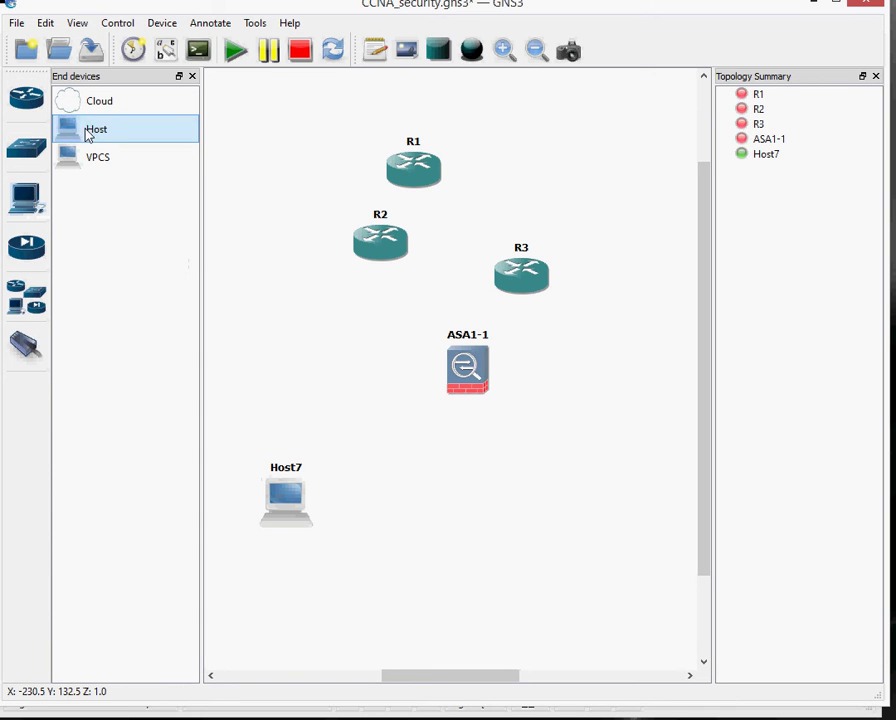
pyautogui.moveTo(88, 128); pyautogui.dragTo(434, 504)
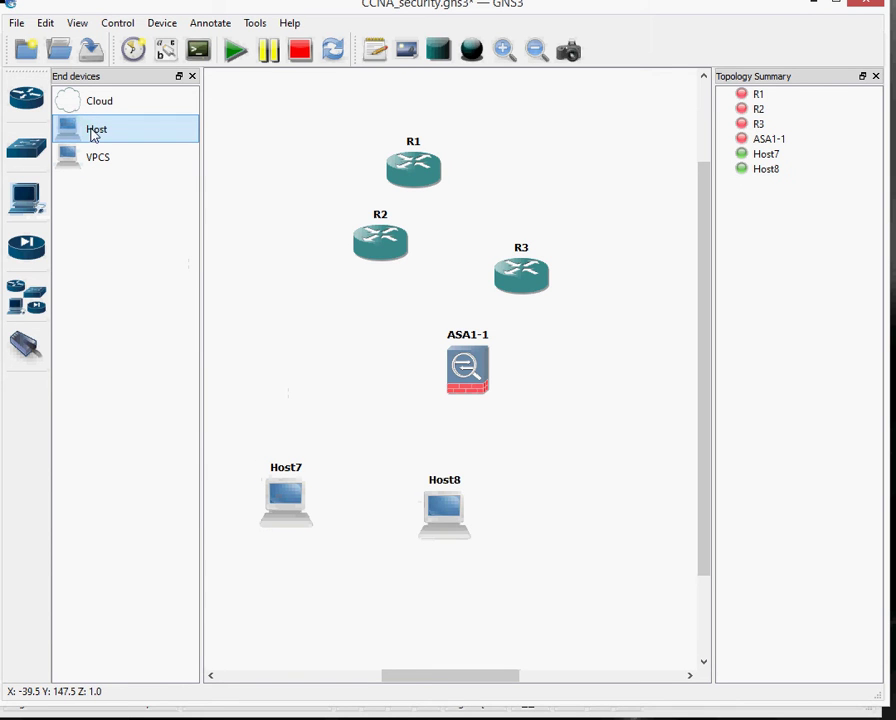
pyautogui.moveTo(94, 135); pyautogui.dragTo(590, 496)
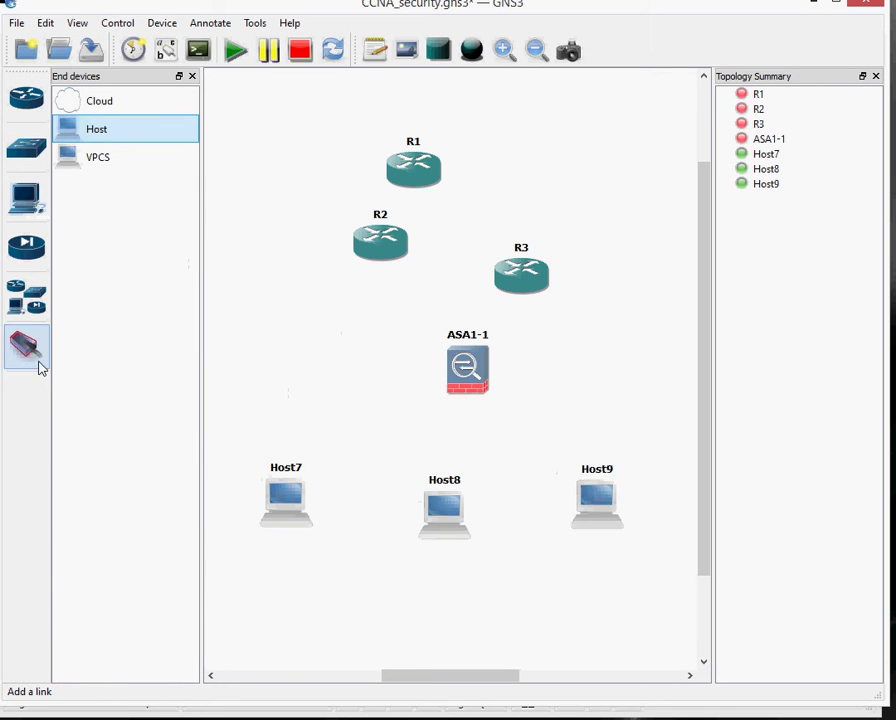
pyautogui.click(30, 152)
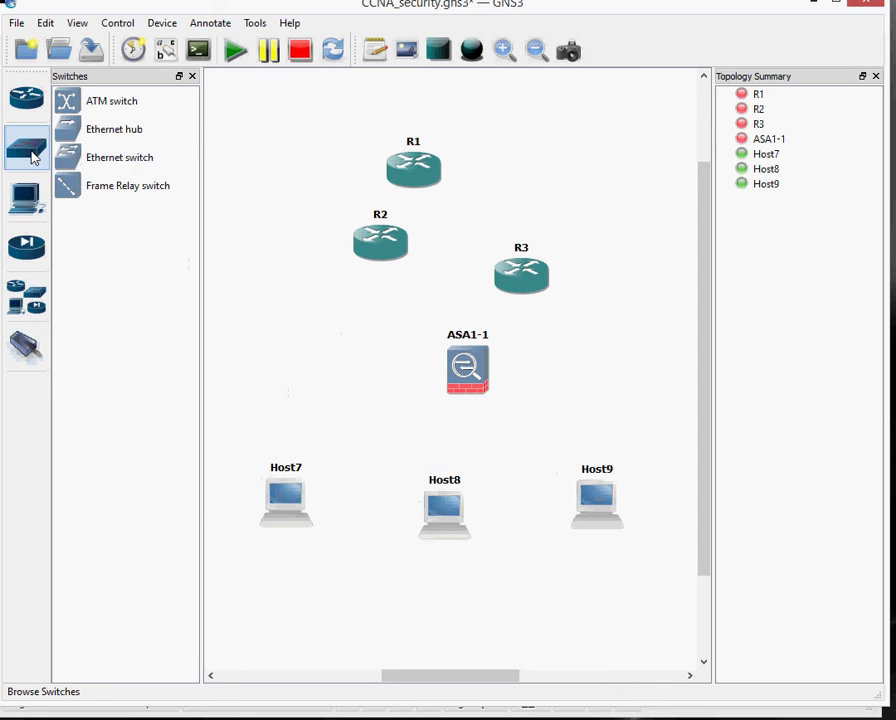
pyautogui.moveTo(96, 164); pyautogui.dragTo(403, 415)
pyautogui.moveTo(128, 166); pyautogui.dragTo(598, 428)
pyautogui.click(192, 77)
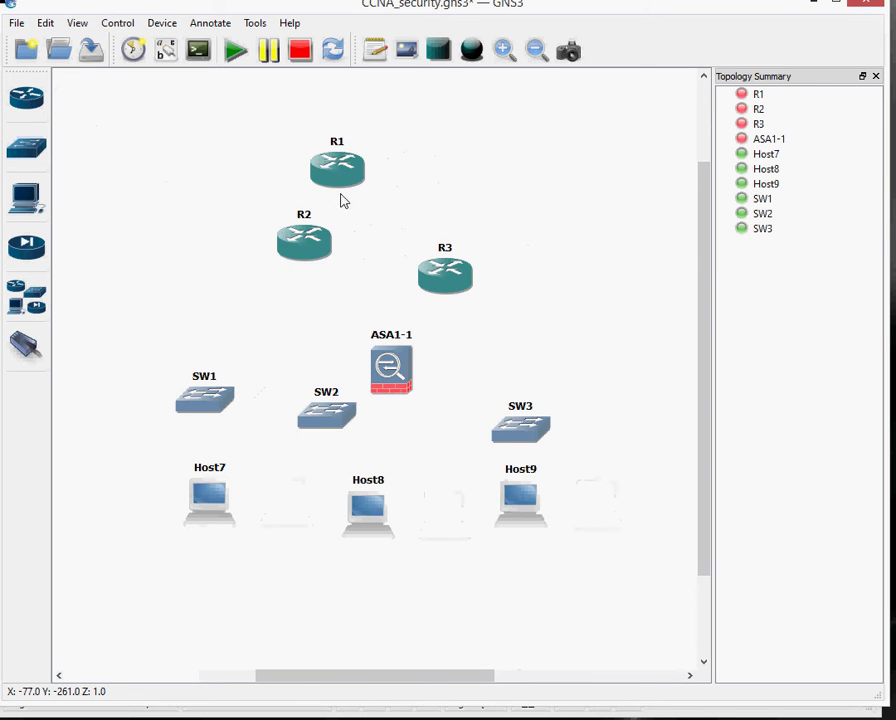
# Step: Put R2 at top centre, R1 on the left, R3 on the right, with ASA1-1 centred below
pyautogui.moveTo(339, 177); pyautogui.dragTo(205, 260)
pyautogui.moveTo(315, 245); pyautogui.dragTo(388, 117)
pyautogui.moveTo(446, 293); pyautogui.dragTo(576, 278)
pyautogui.moveTo(391, 388); pyautogui.dragTo(398, 352)
pyautogui.moveTo(206, 412); pyautogui.dragTo(212, 422)
# Step: Line up Host7–Host9 in a bottom row beneath switches SW1–SW3
pyautogui.moveTo(202, 520); pyautogui.dragTo(200, 579)
pyautogui.moveTo(370, 522); pyautogui.dragTo(378, 570)
pyautogui.moveTo(524, 510); pyautogui.dragTo(576, 562)
pyautogui.moveTo(366, 567); pyautogui.dragTo(404, 570)
pyautogui.moveTo(323, 420); pyautogui.dragTo(406, 448)
pyautogui.click(519, 428)
pyautogui.moveTo(519, 428); pyautogui.dragTo(592, 424)
pyautogui.moveTo(200, 416); pyautogui.dragTo(182, 444)
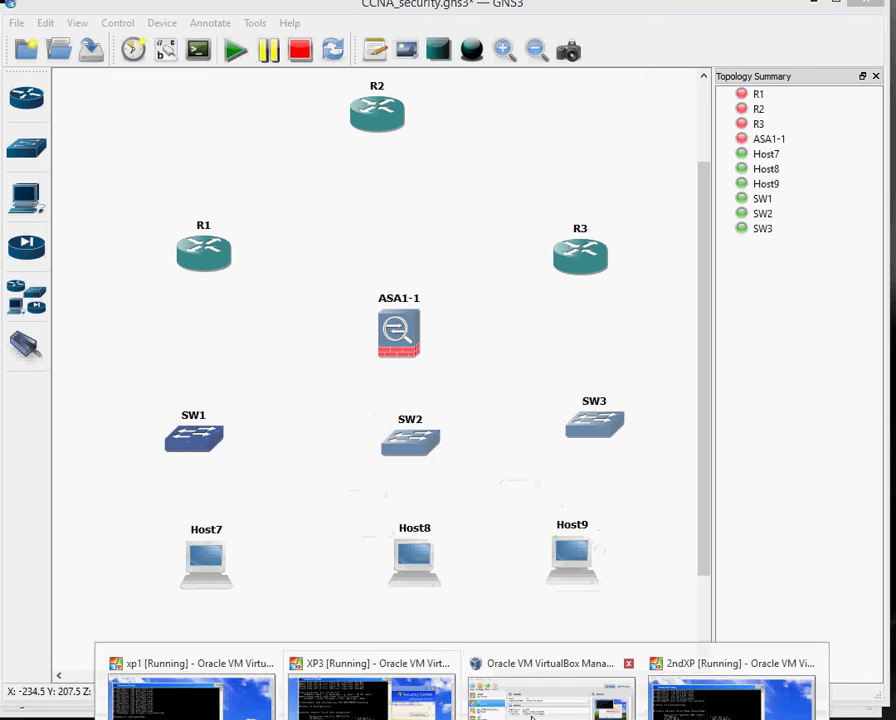
# Step: Review XP3's network adapter attachment in VirtualBox settings without changing anything
pyautogui.click(536, 700)
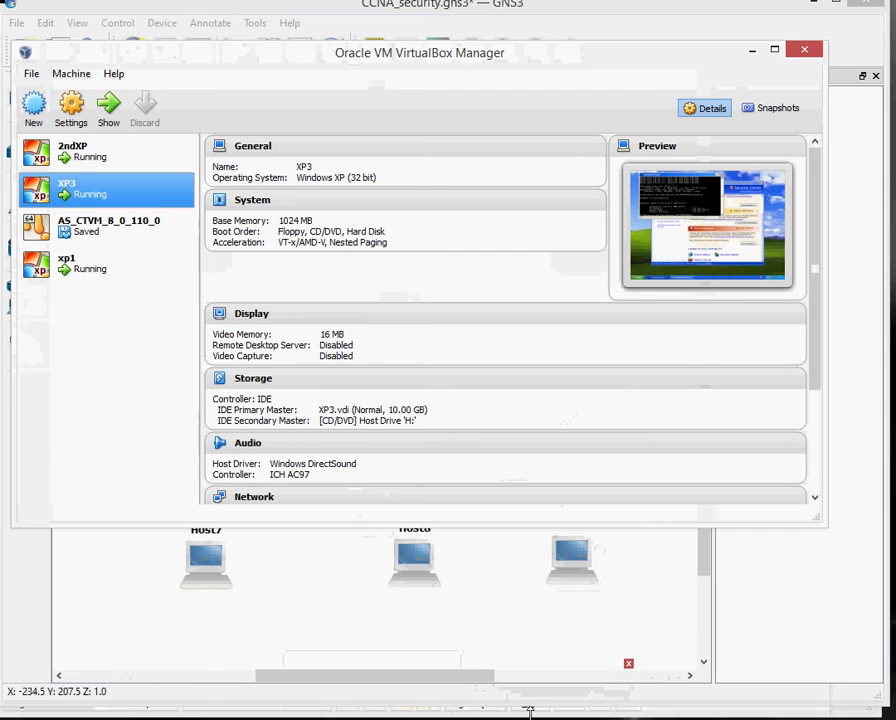
pyautogui.click(70, 116)
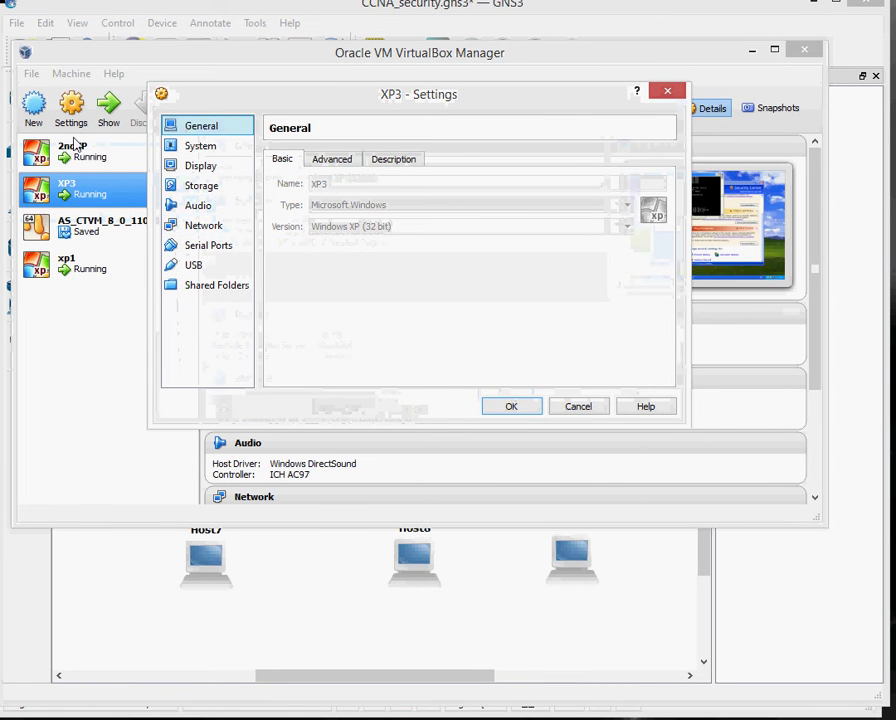
pyautogui.click(210, 227)
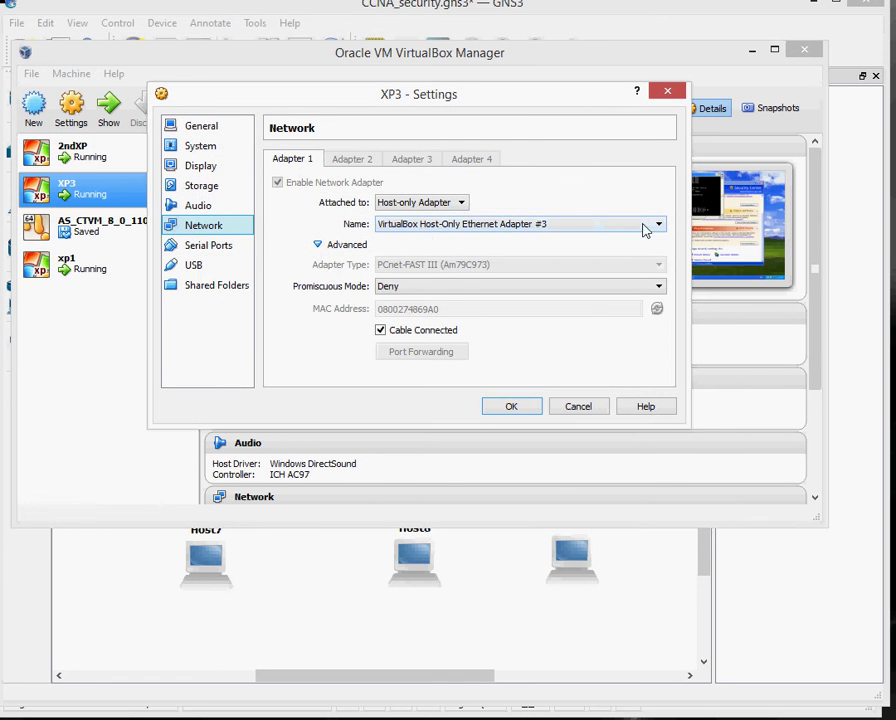
pyautogui.click(460, 204)
pyautogui.click(460, 204)
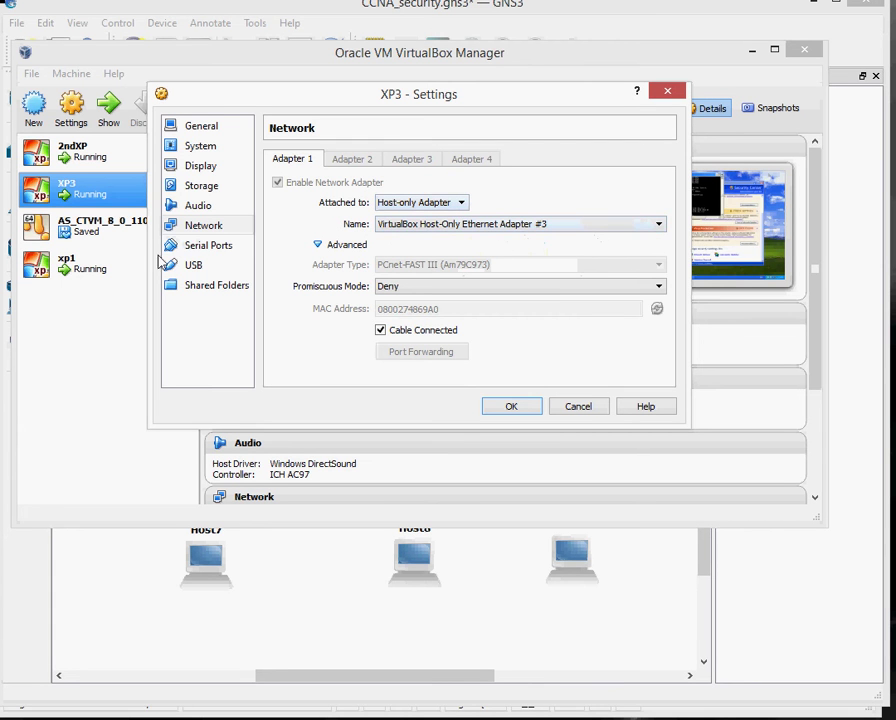
pyautogui.click(666, 91)
# Step: Check 2ndXP's and xp1's network settings, confirming xp1's Adapter 1 is Host-only
pyautogui.click(67, 163)
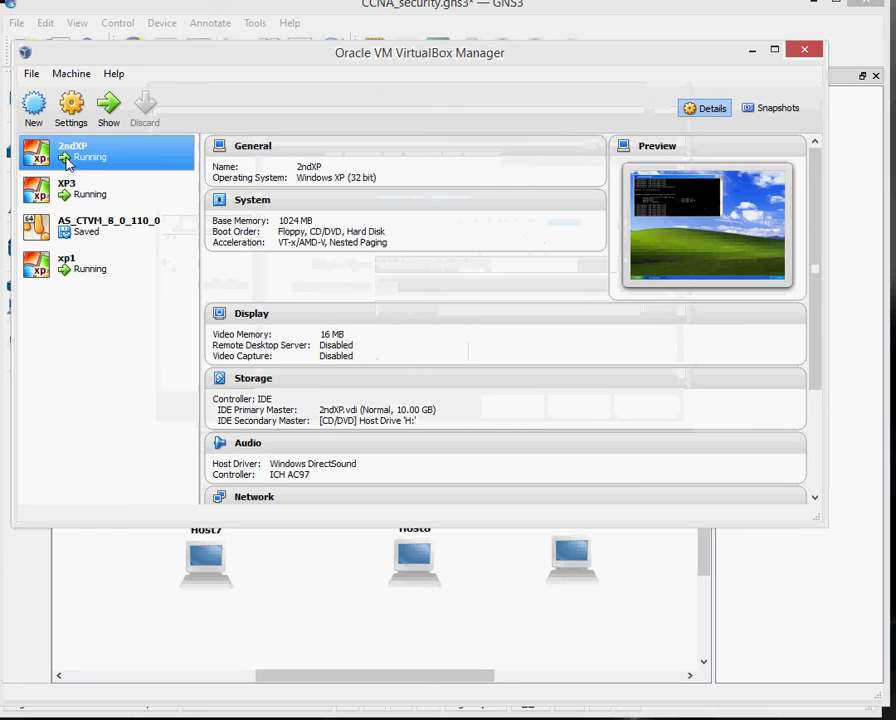
pyautogui.click(85, 124)
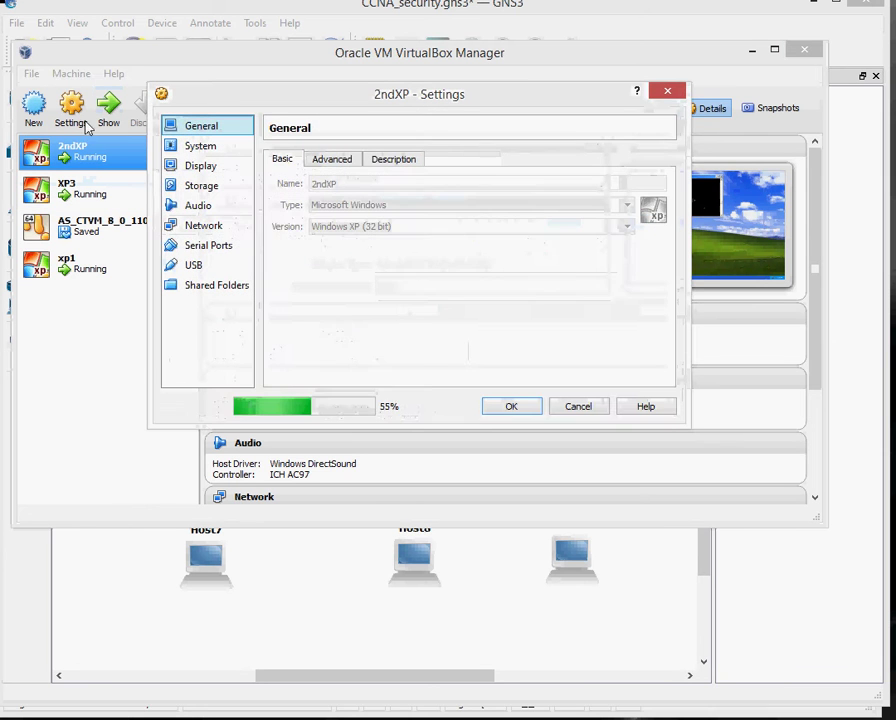
pyautogui.click(222, 227)
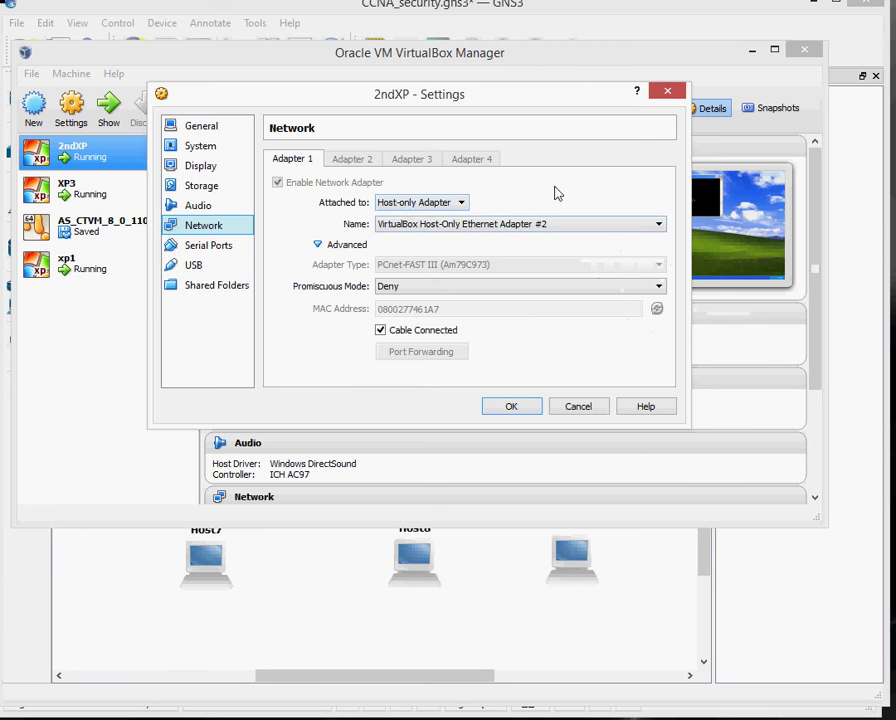
pyautogui.click(667, 91)
pyautogui.click(74, 271)
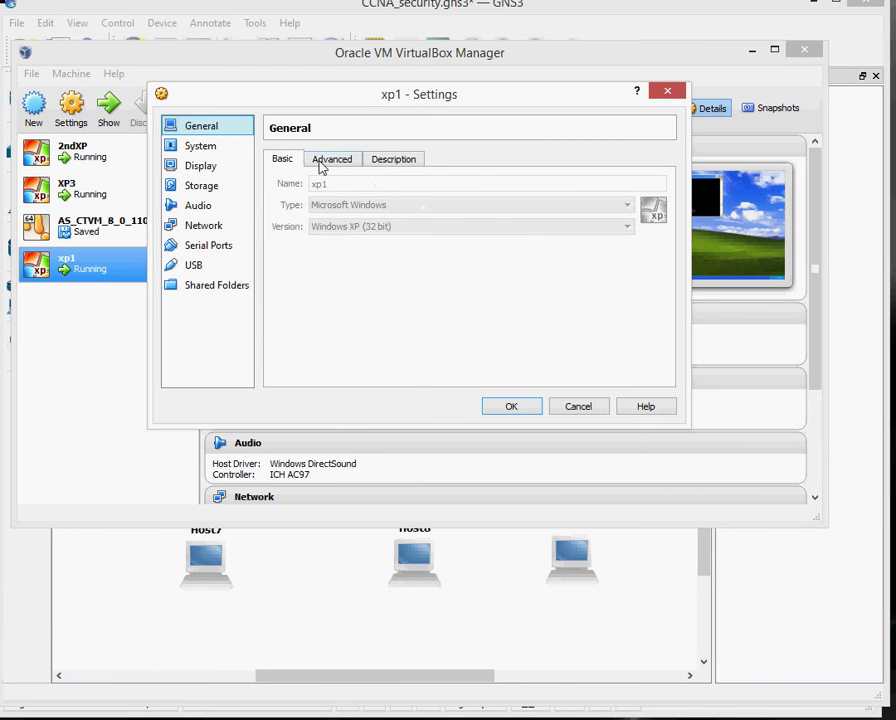
pyautogui.click(205, 227)
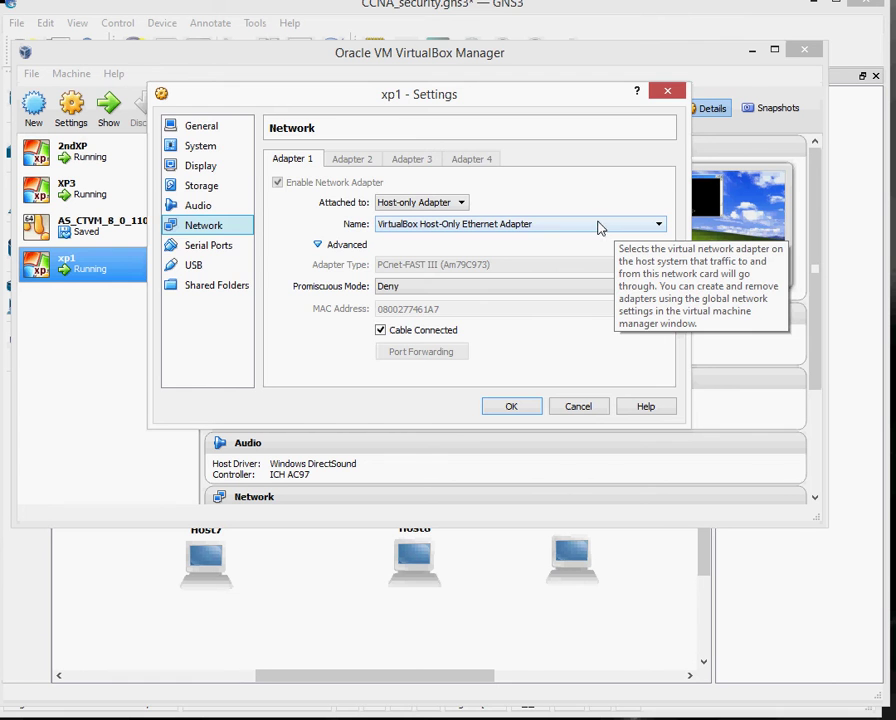
pyautogui.click(667, 92)
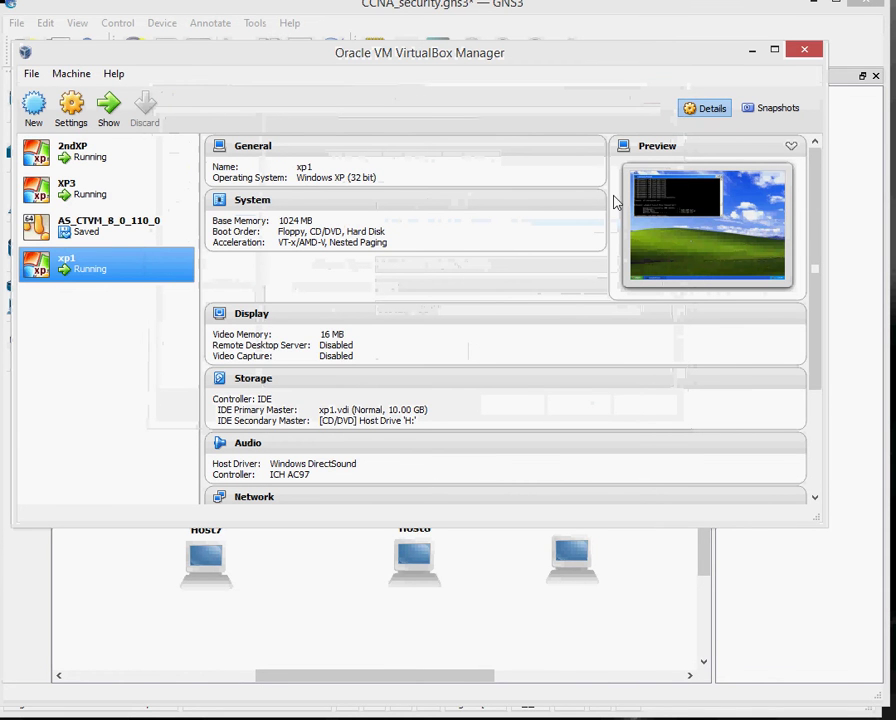
# Step: Link R1 Serial1/0 to R2 Serial1/0, and R2 Serial1/1 to R3 Serial1/0
pyautogui.click(754, 50)
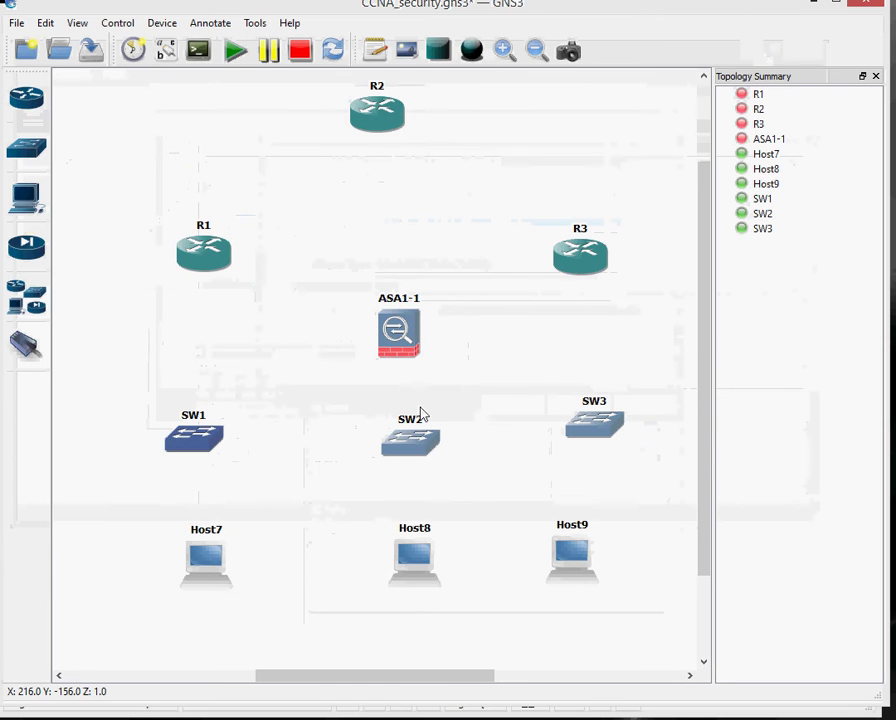
pyautogui.click(45, 348)
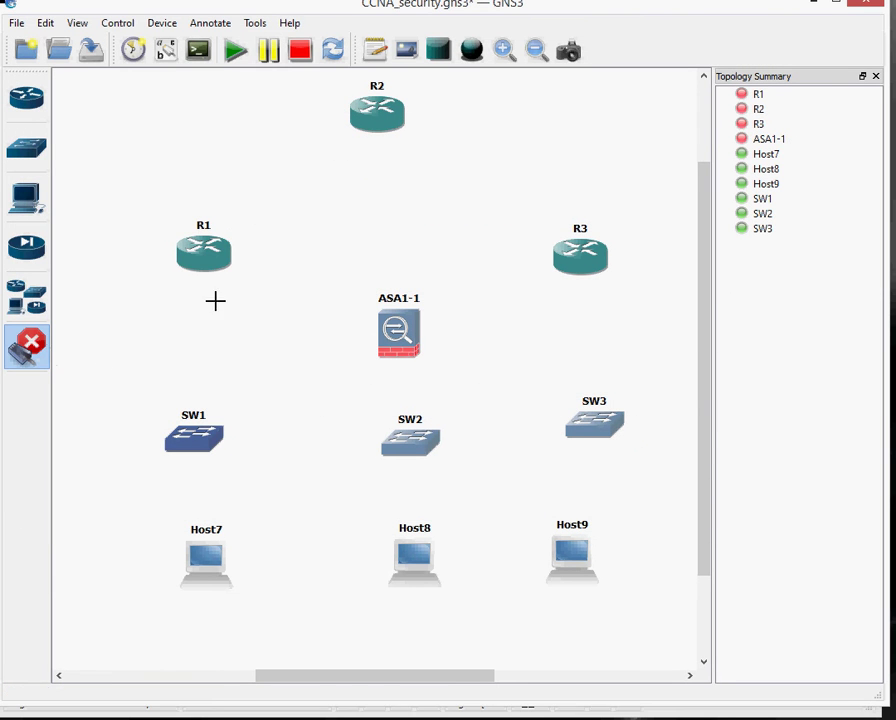
pyautogui.click(208, 256)
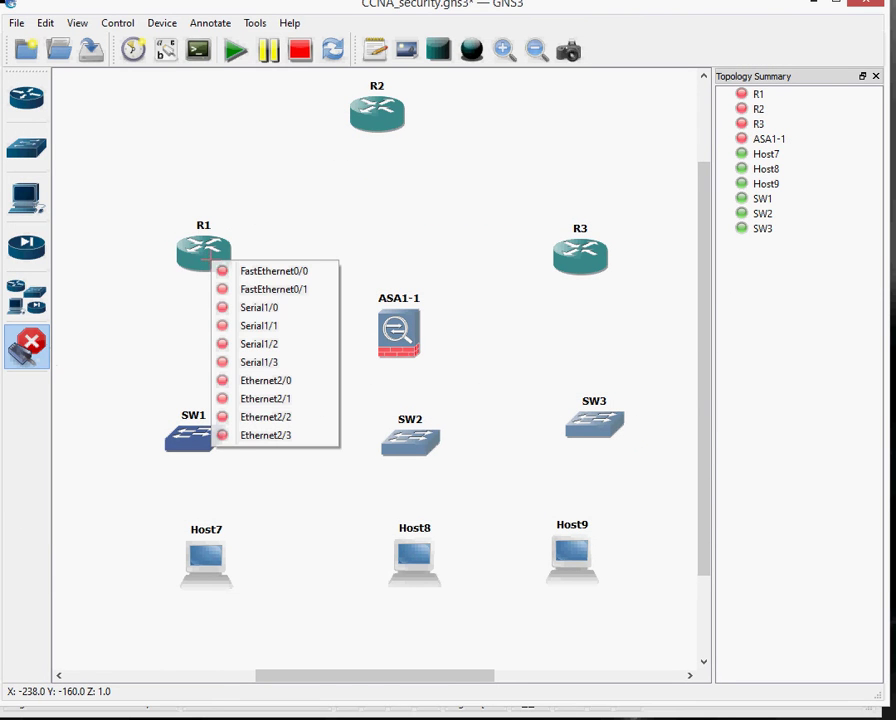
pyautogui.click(259, 308)
pyautogui.click(374, 117)
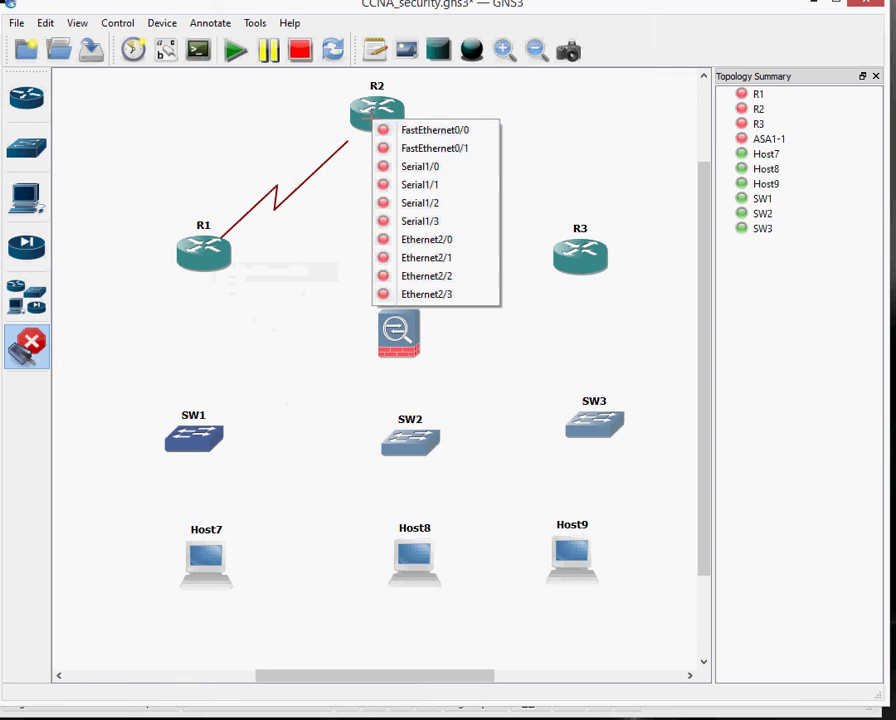
pyautogui.click(412, 166)
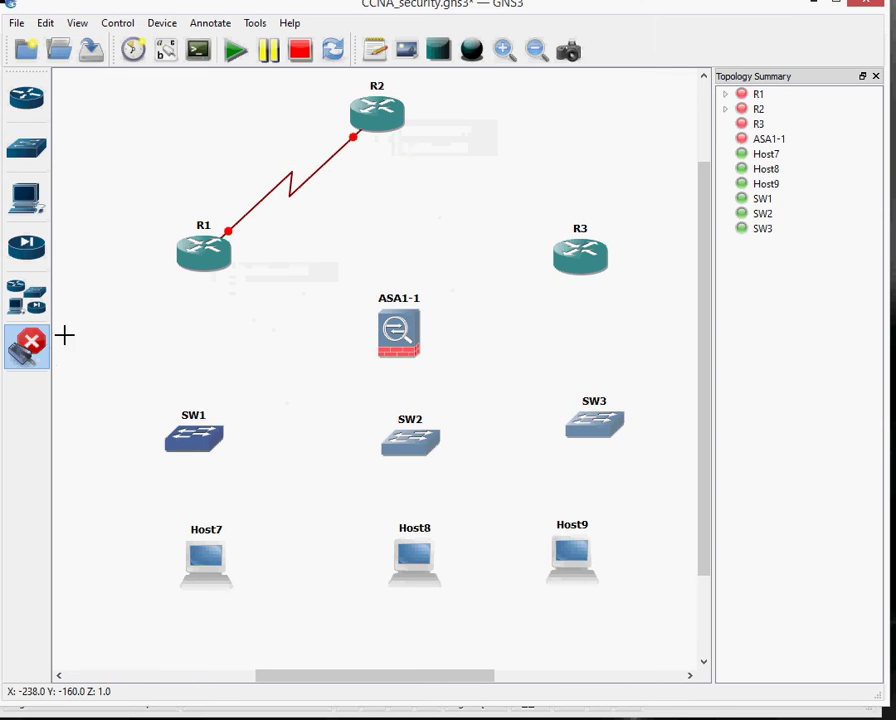
pyautogui.click(384, 122)
pyautogui.click(430, 188)
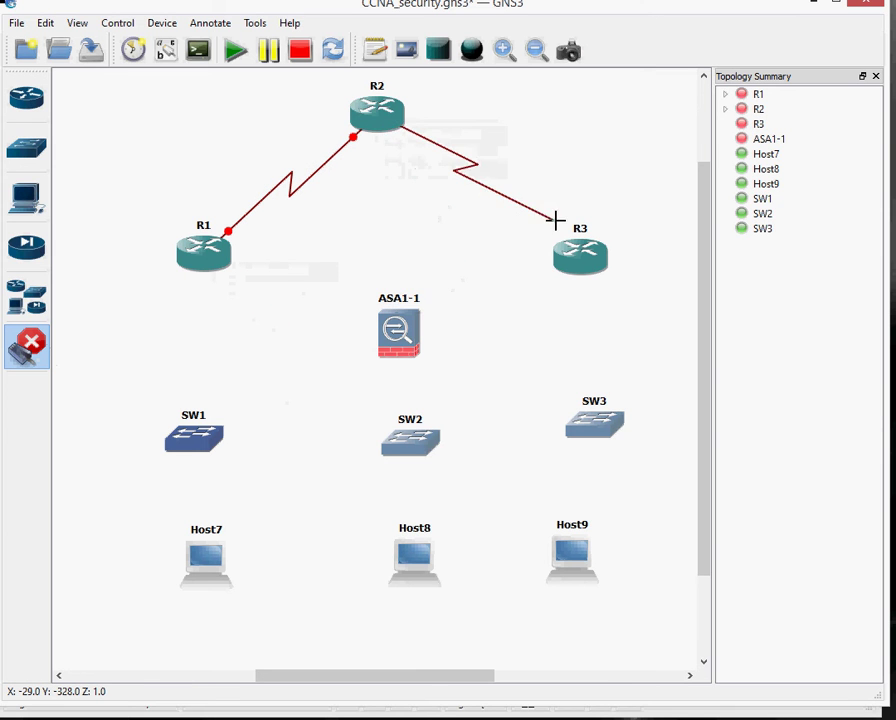
pyautogui.click(572, 248)
pyautogui.click(630, 295)
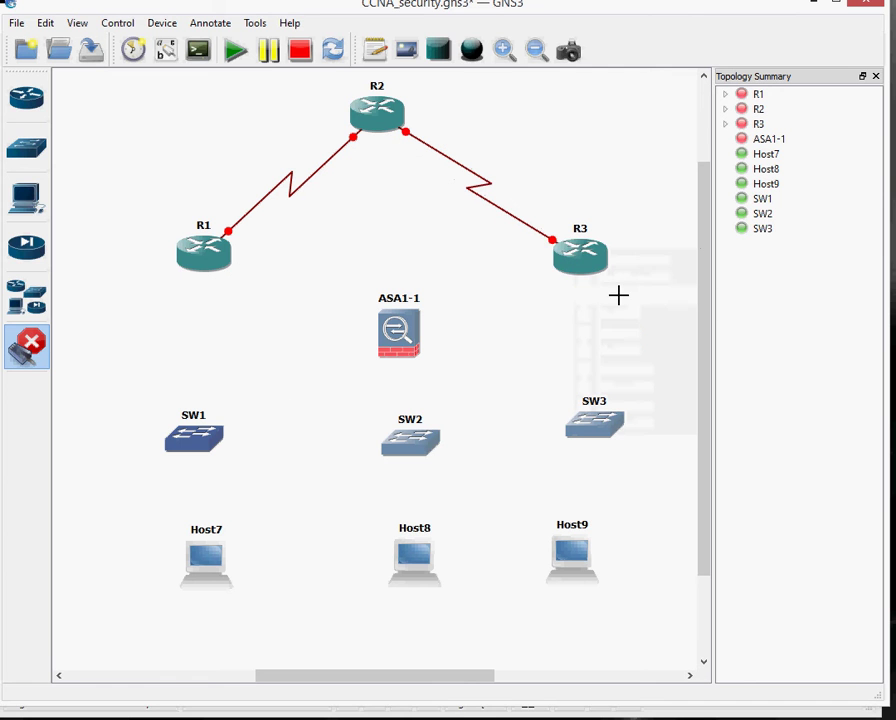
# Step: Connect R1 Fa0/0 to ASA1-1 Ethernet0, and ASA Ethernet2 and Ethernet1 to port 1 of SW1 and SW2
pyautogui.click(222, 259)
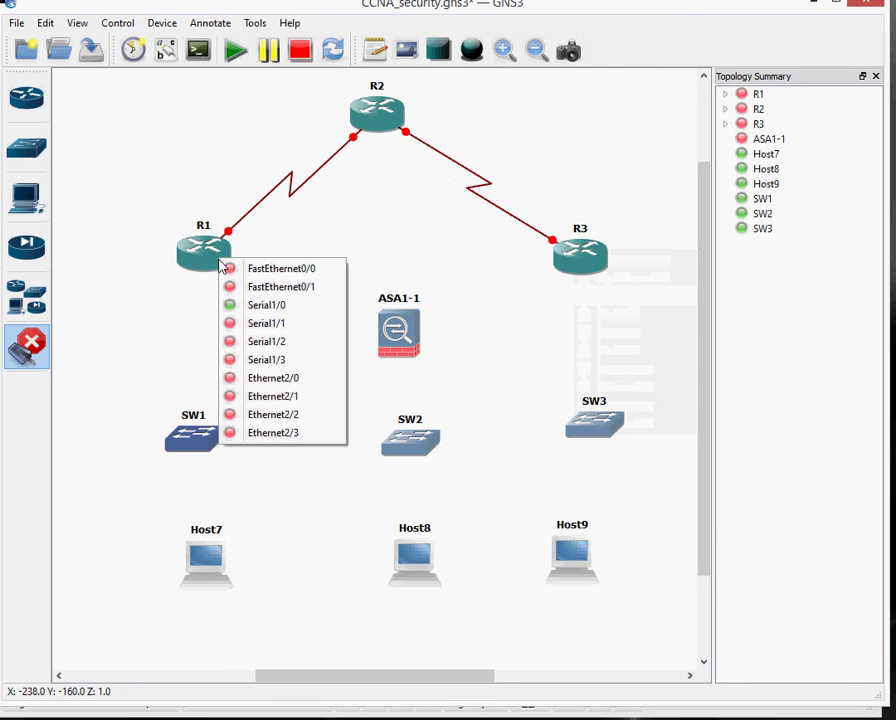
pyautogui.click(274, 268)
pyautogui.click(396, 338)
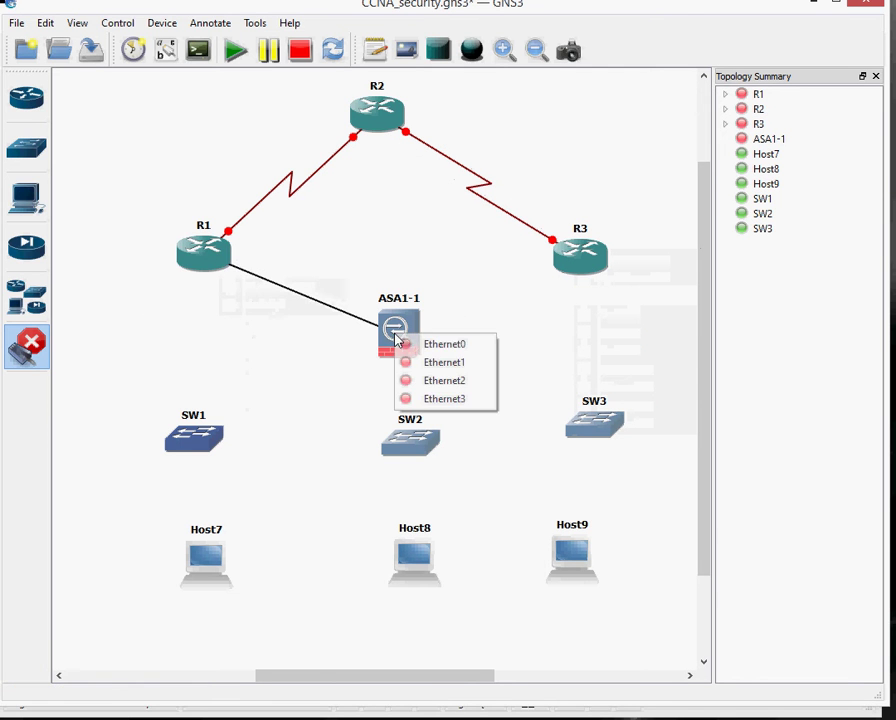
pyautogui.click(430, 344)
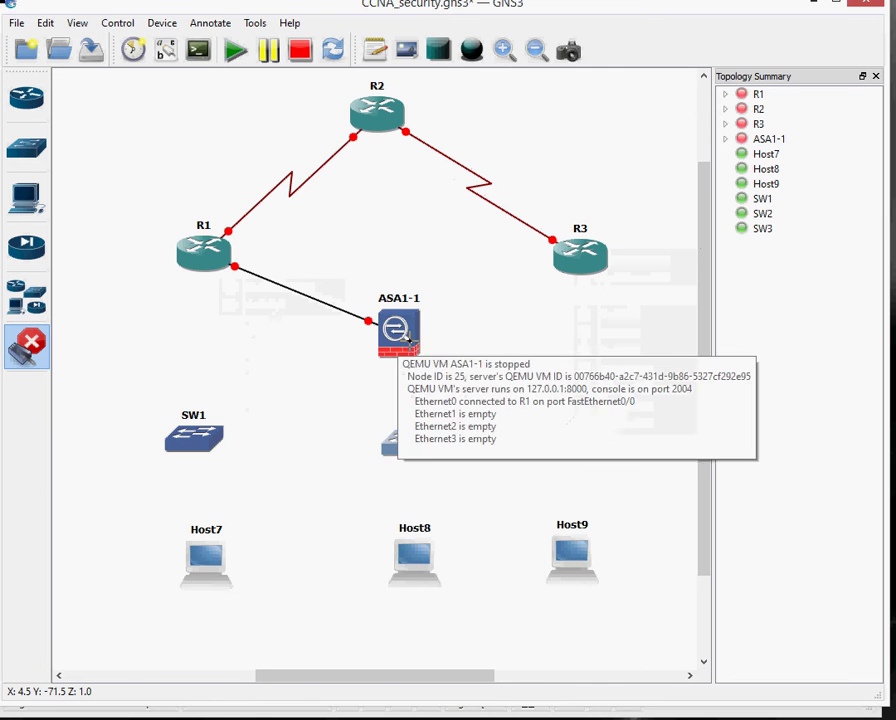
pyautogui.click(396, 340)
pyautogui.click(432, 390)
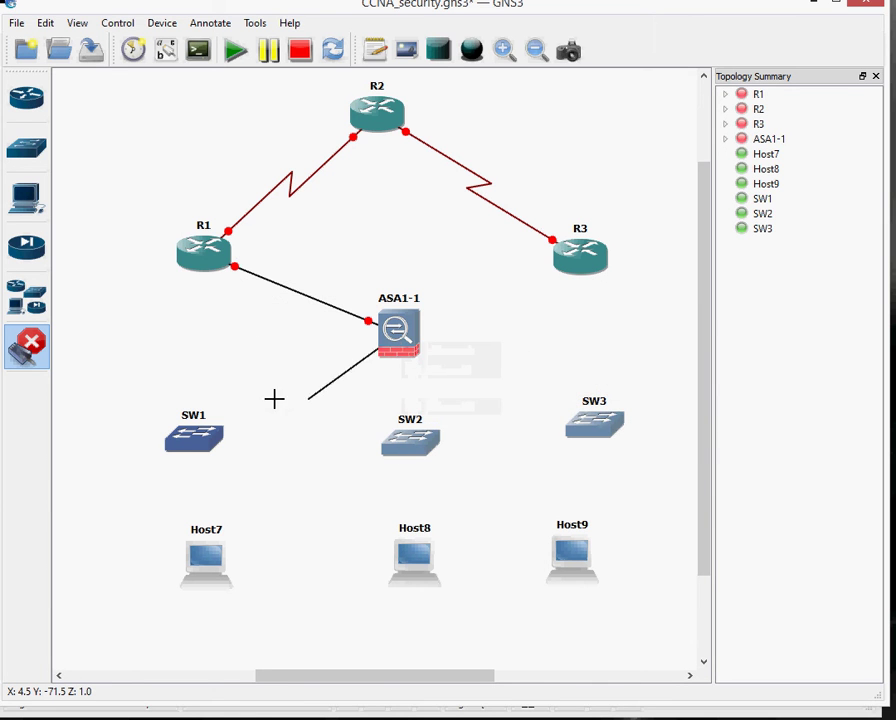
pyautogui.click(204, 438)
pyautogui.click(224, 446)
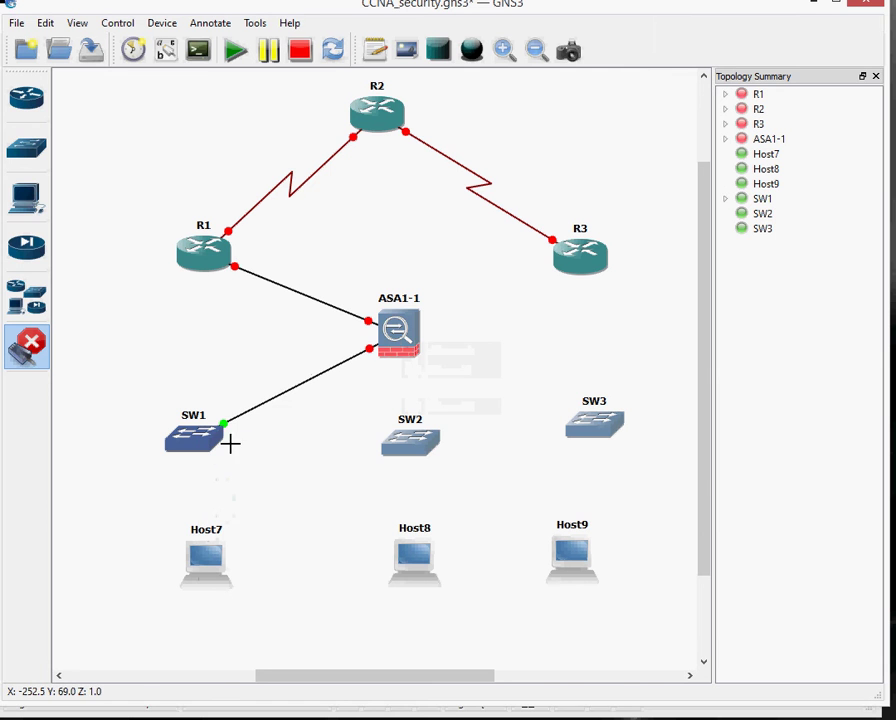
pyautogui.click(400, 340)
pyautogui.click(440, 369)
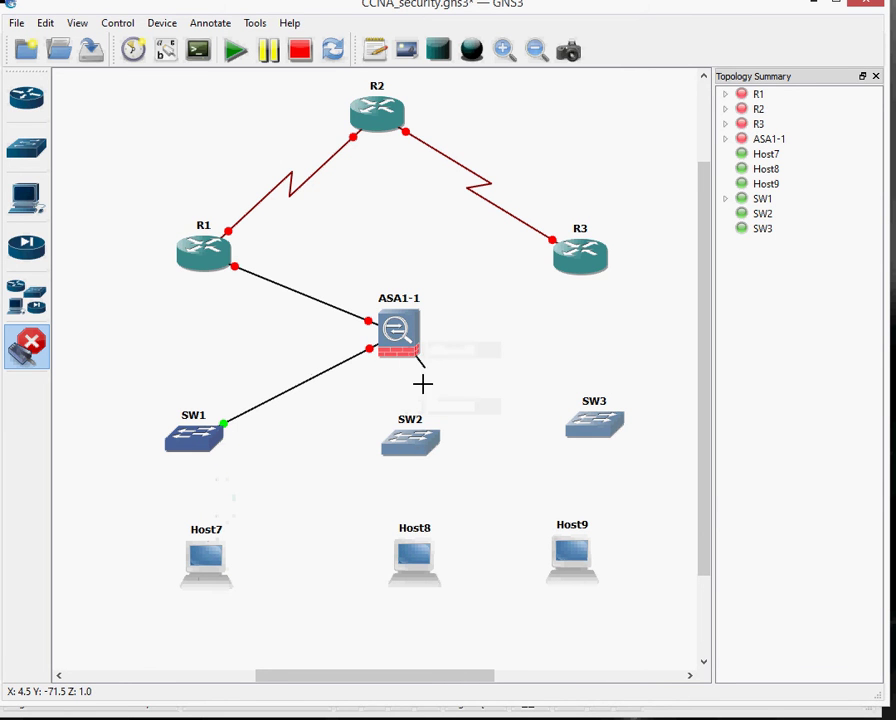
pyautogui.click(408, 442)
pyautogui.click(420, 453)
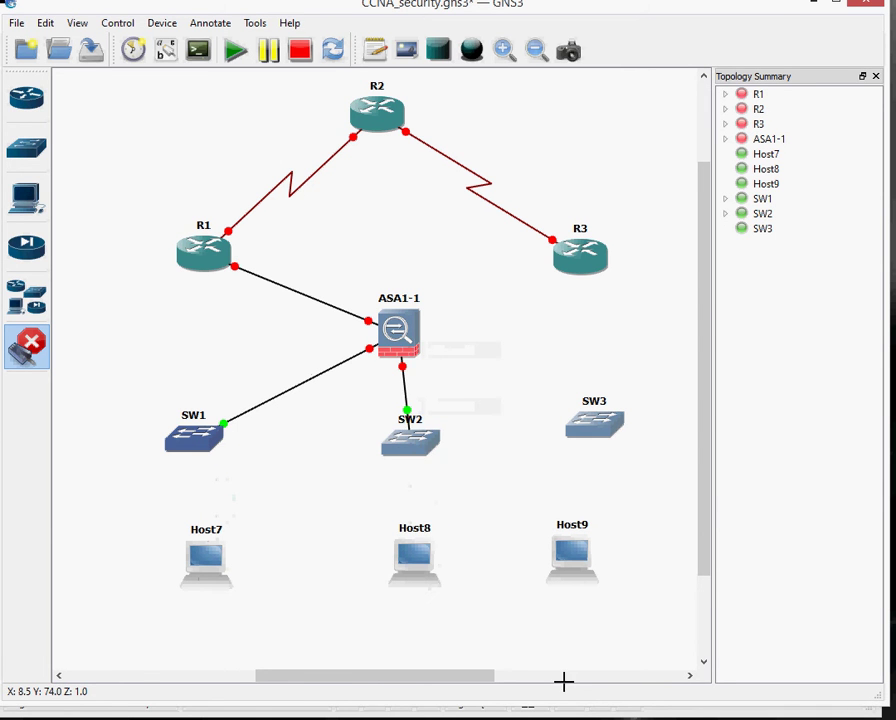
# Step: After checking the Word diagram, link R3 FastEthernet0/0 to SW3 port 1 and exit link mode
pyautogui.hotkey('alt', 'Tab')
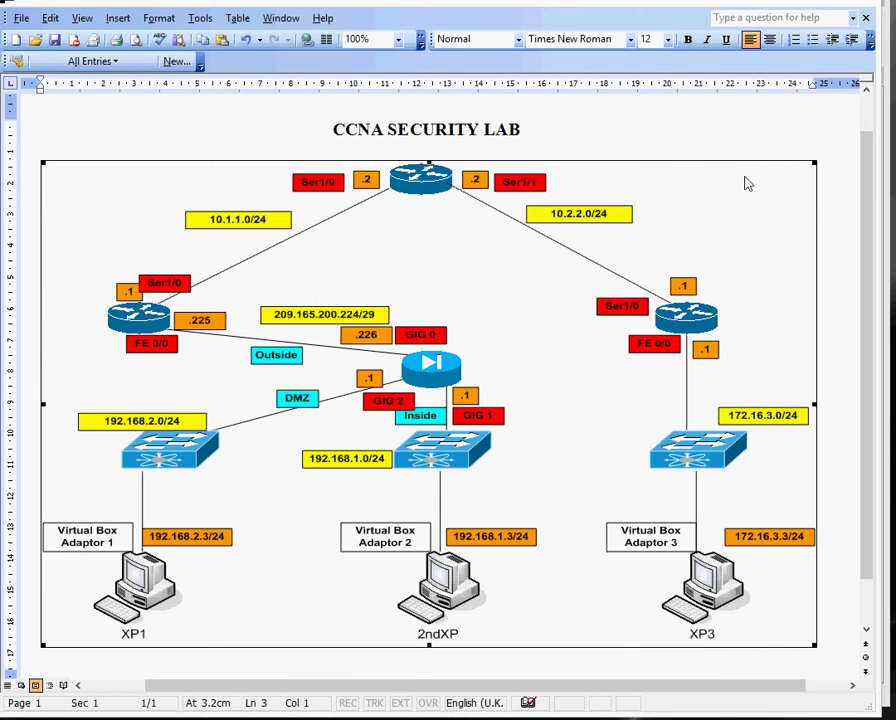
pyautogui.click(808, 4)
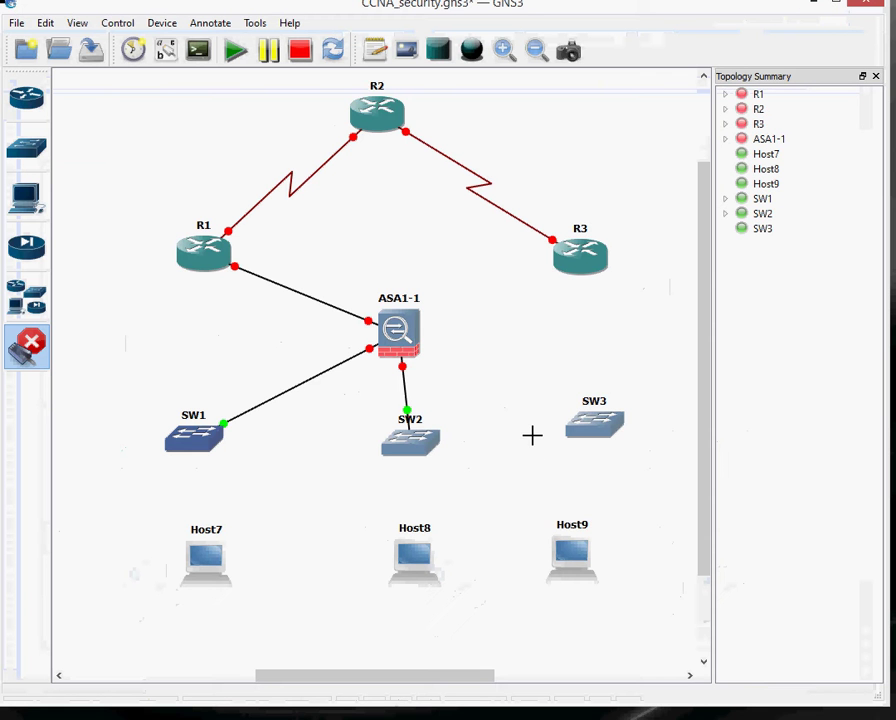
pyautogui.click(583, 259)
pyautogui.click(600, 268)
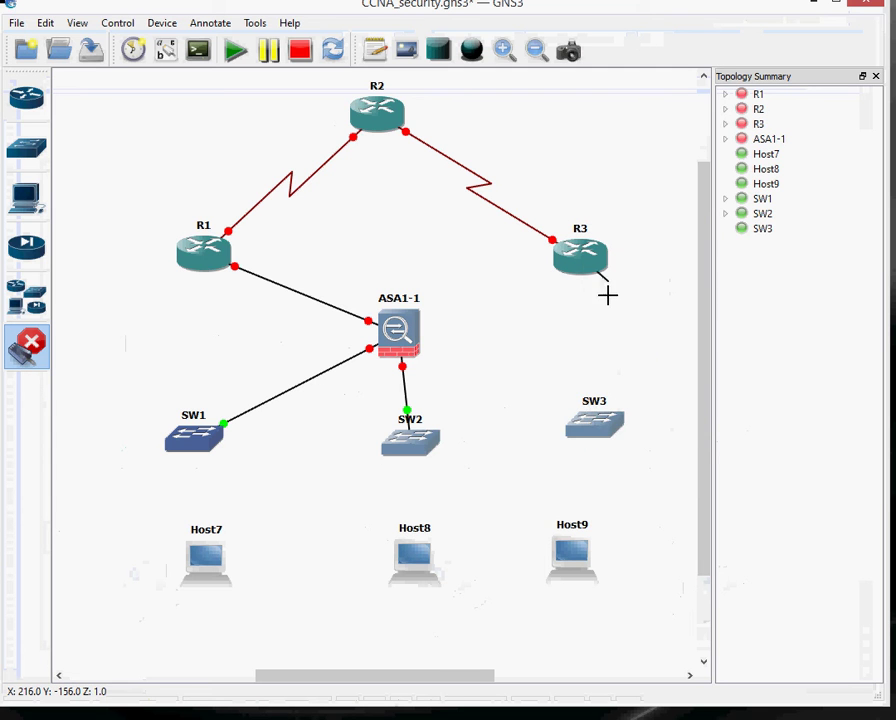
pyautogui.click(597, 432)
pyautogui.click(599, 431)
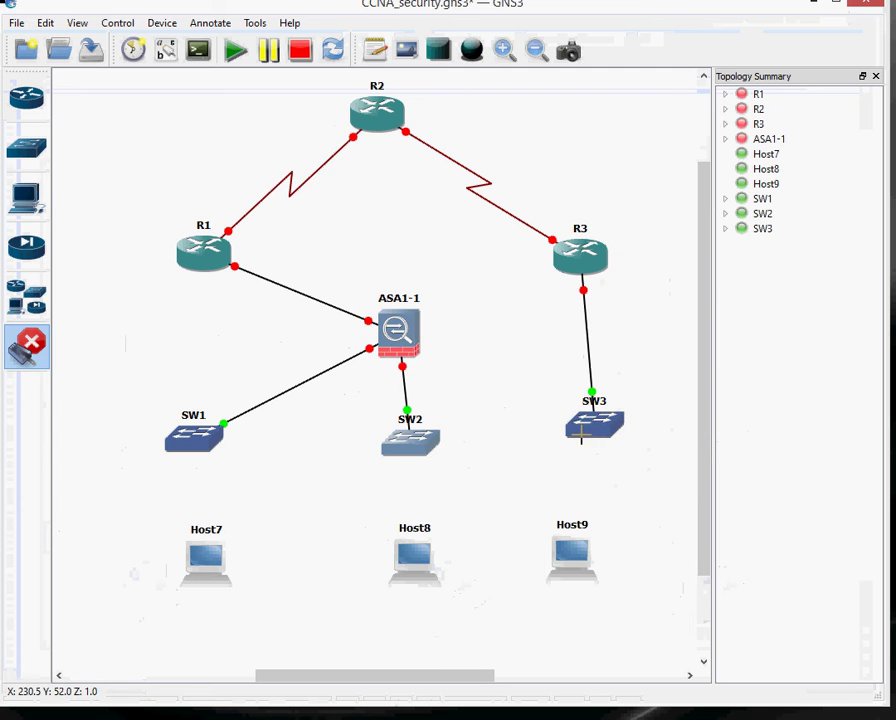
pyautogui.click(28, 348)
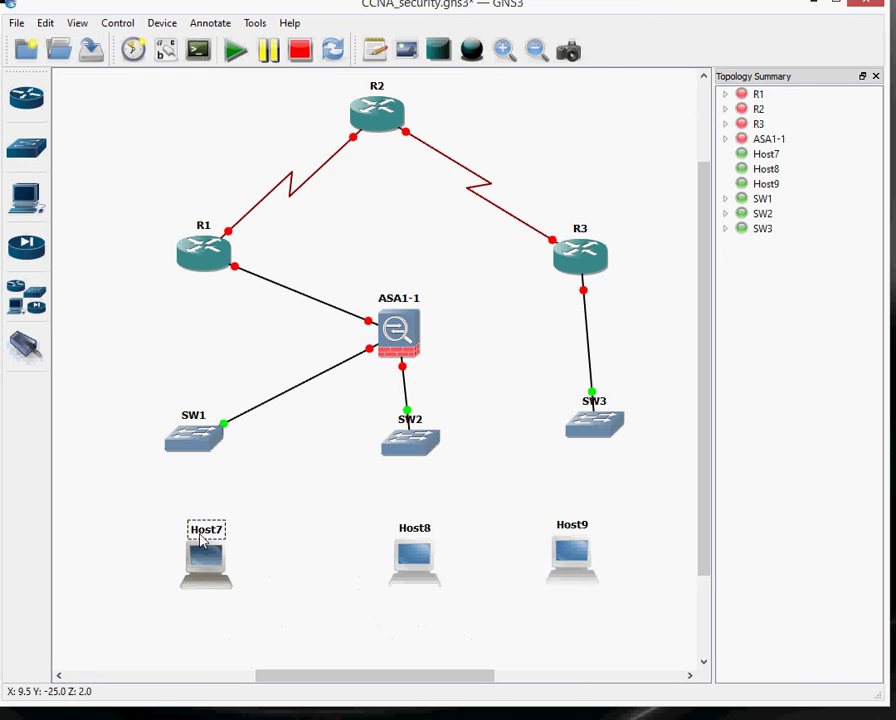
# Step: Rename Host7 to XP1
pyautogui.rightClick(202, 541)
pyautogui.press('Escape')
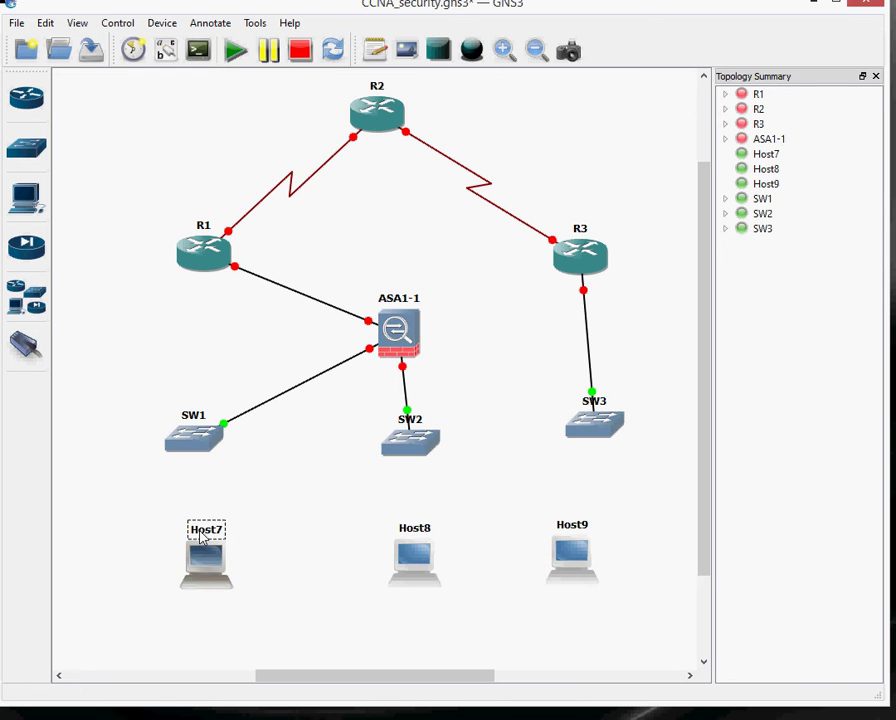
pyautogui.rightClick(205, 560)
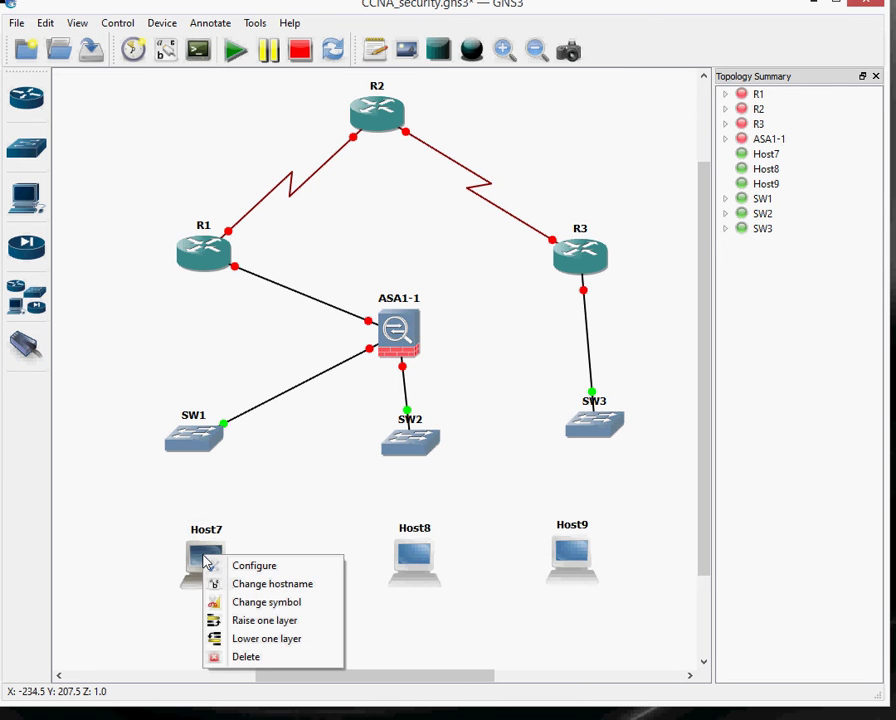
pyautogui.click(240, 584)
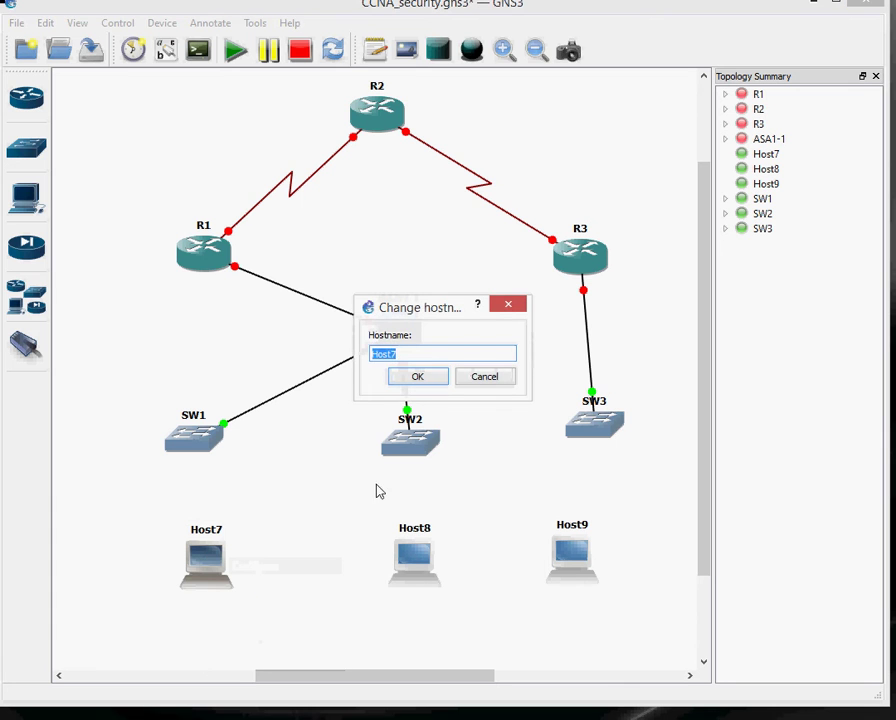
pyautogui.write('XP1')
pyautogui.click(420, 380)
# Step: Rename Host8 to 2ndXP and Host9 to XP3
pyautogui.rightClick(412, 568)
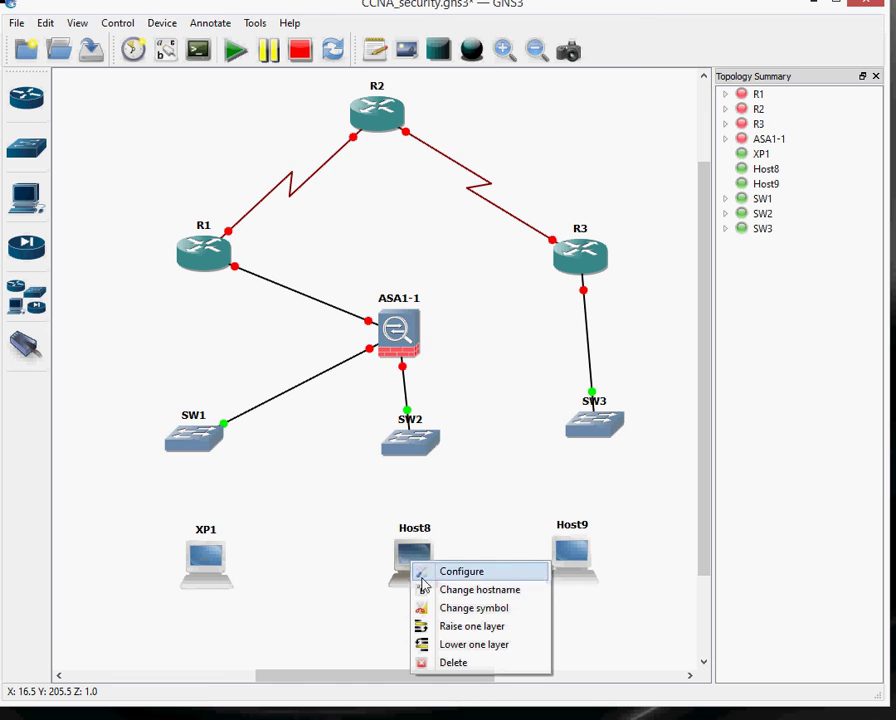
pyautogui.click(438, 592)
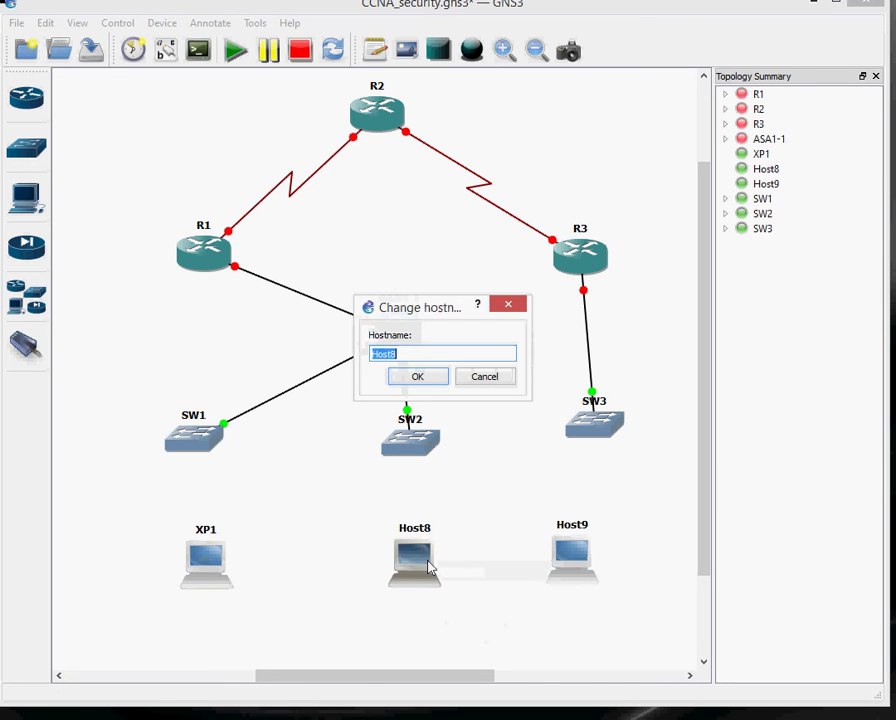
pyautogui.write('2ndXP')
pyautogui.click(417, 379)
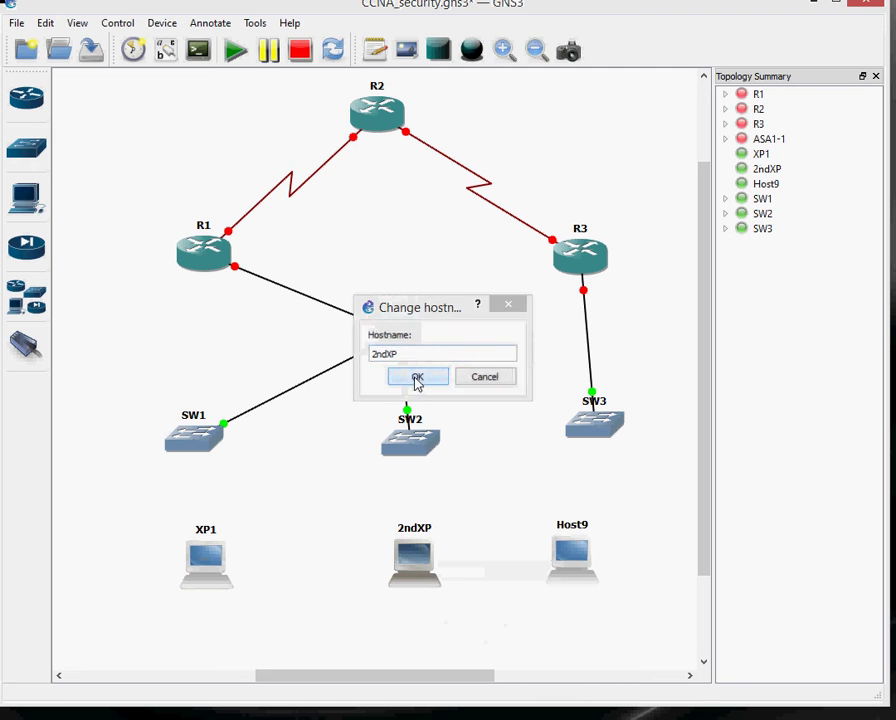
pyautogui.rightClick(575, 555)
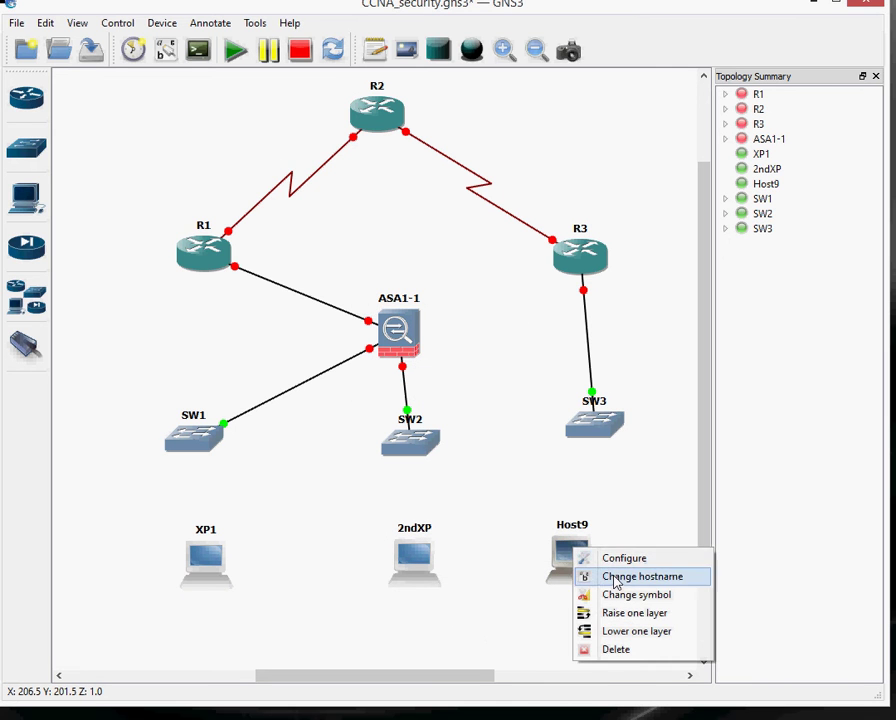
pyautogui.click(588, 576)
pyautogui.click(444, 351)
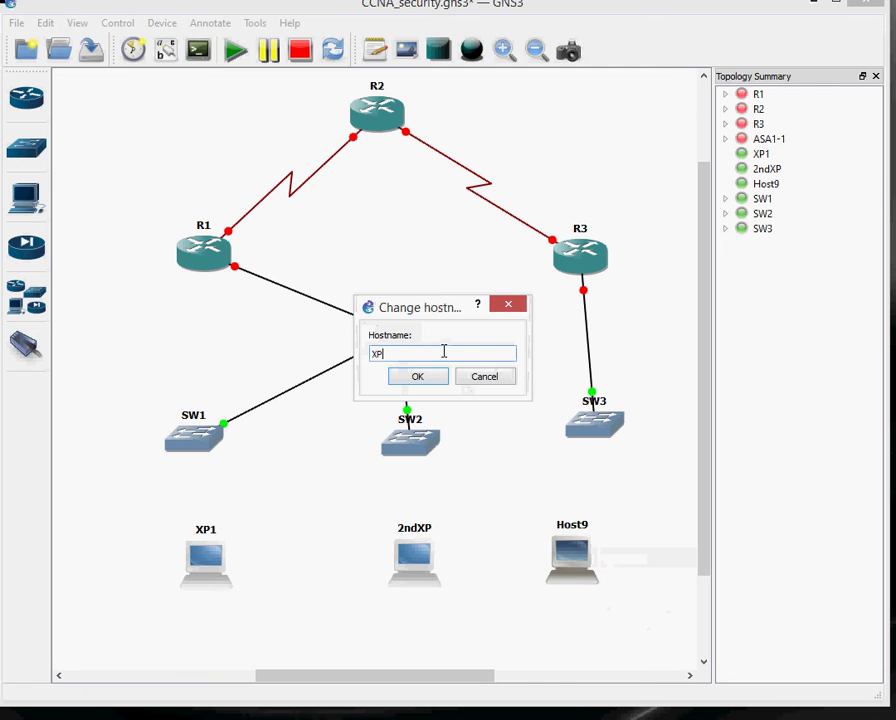
pyautogui.click(415, 378)
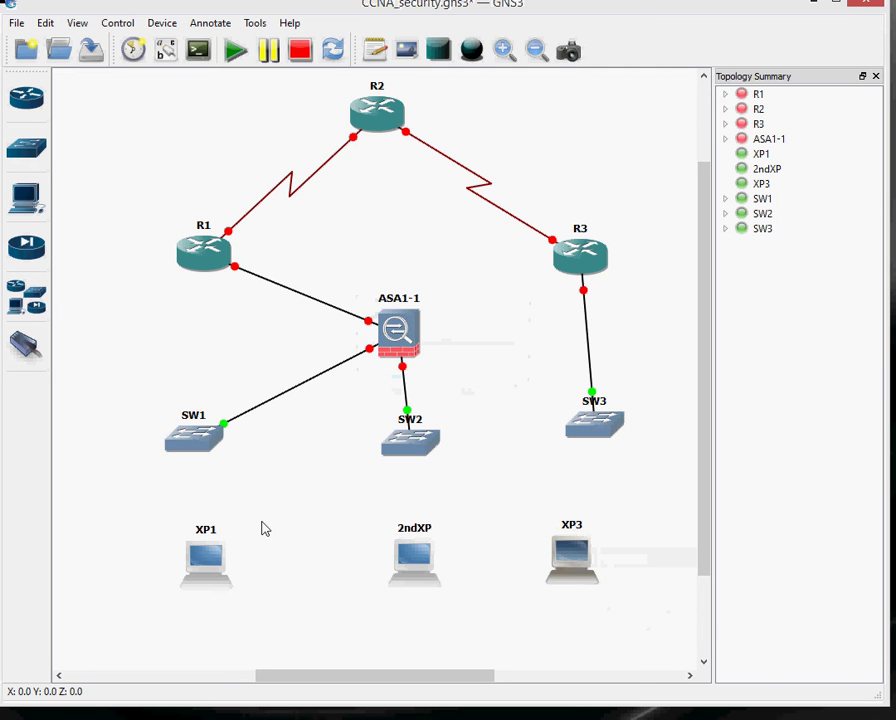
# Step: Link XP1's VirtualBox Host-Only Network interface to SW1 port 2
pyautogui.rightClick(208, 558)
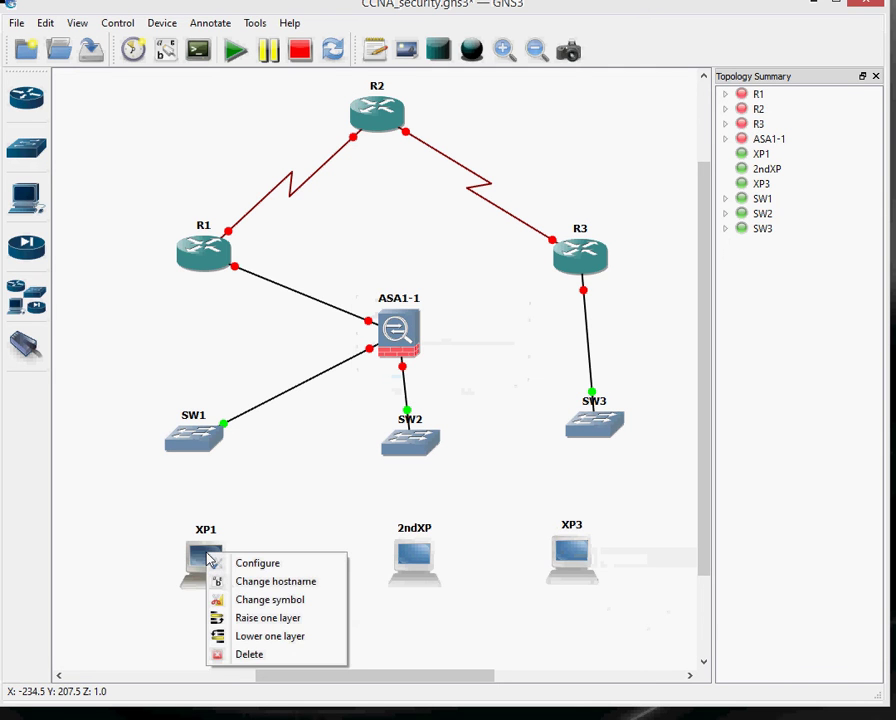
pyautogui.click(202, 563)
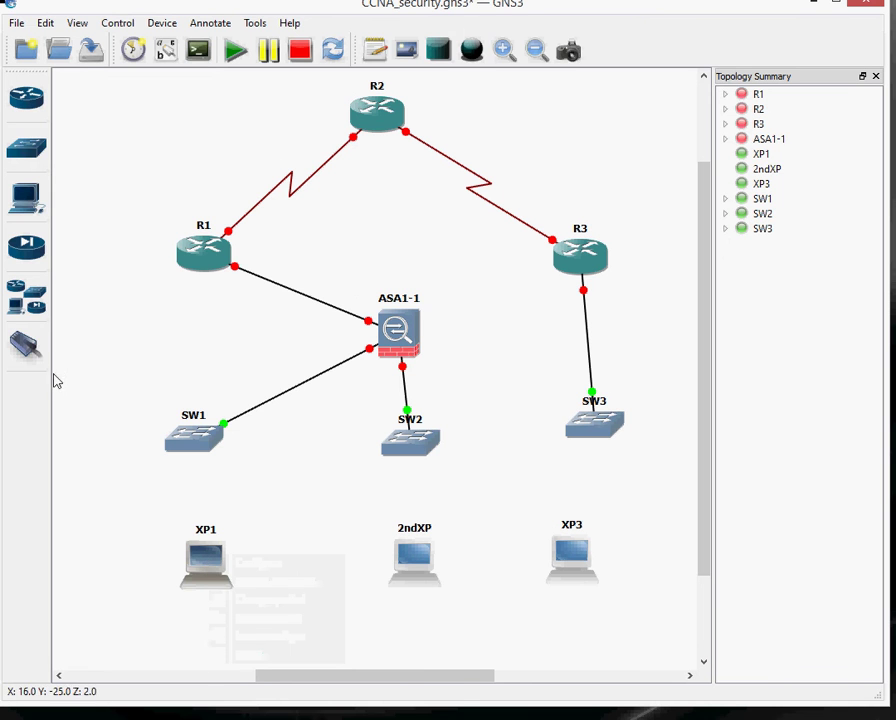
pyautogui.click(30, 350)
pyautogui.click(200, 566)
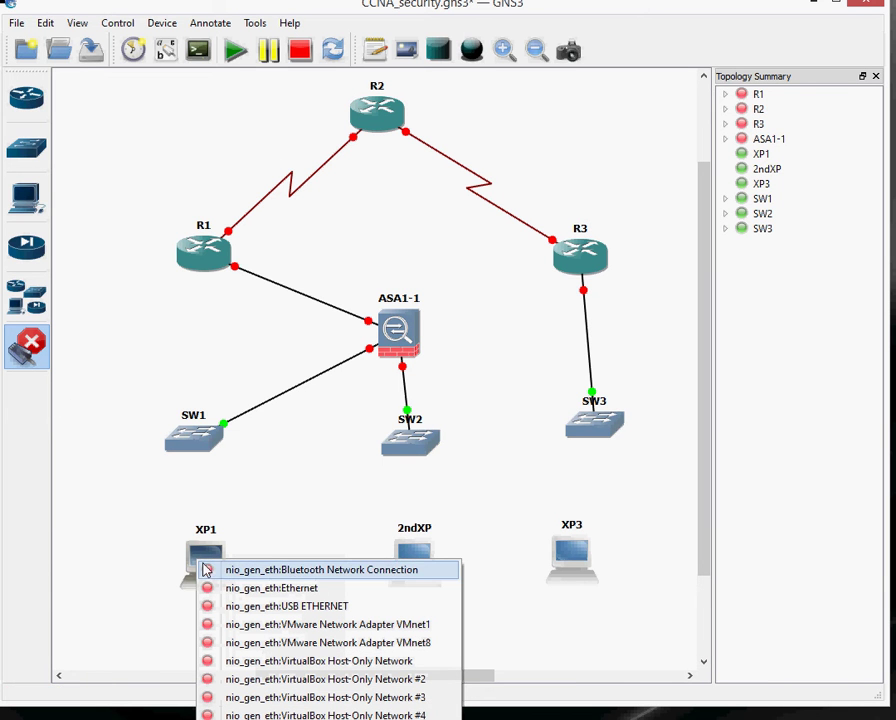
pyautogui.click(275, 661)
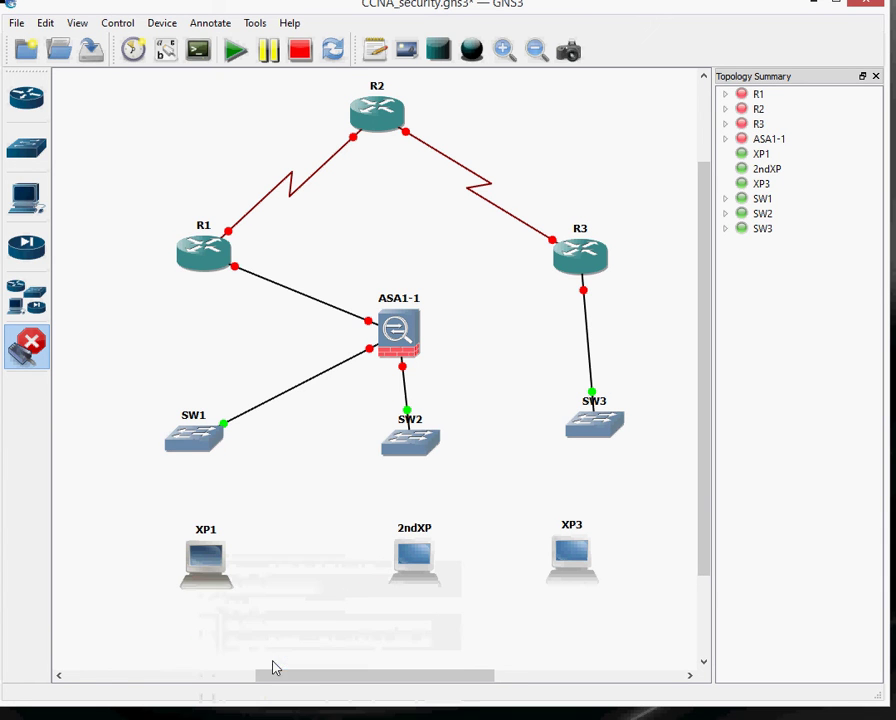
pyautogui.click(196, 440)
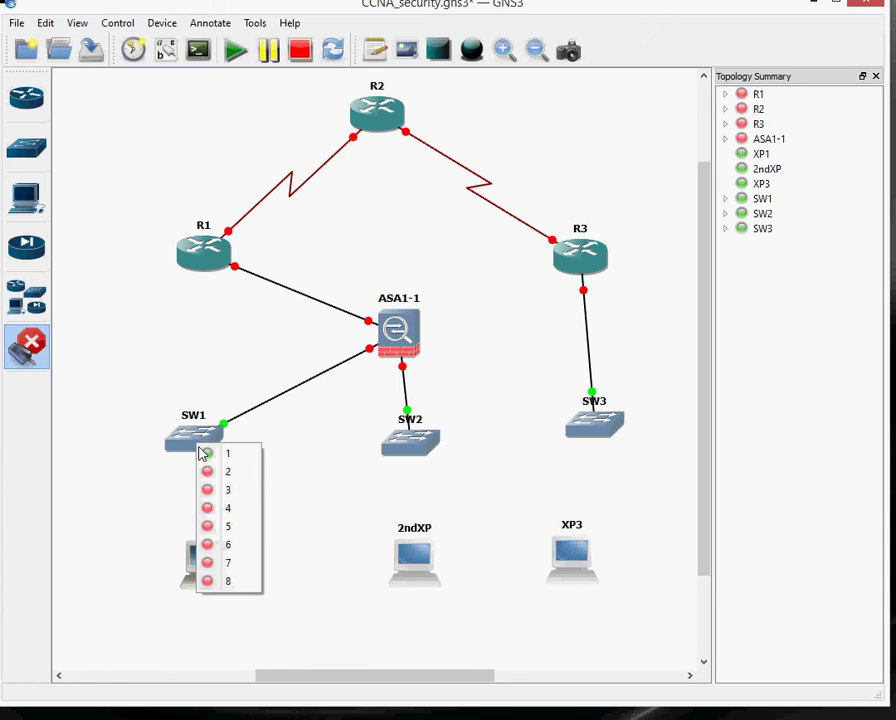
pyautogui.click(208, 471)
# Step: Link 2ndXP's Host-Only #2 to SW2 port 2 and XP3's Host-Only #3 to SW3 port 2
pyautogui.click(416, 558)
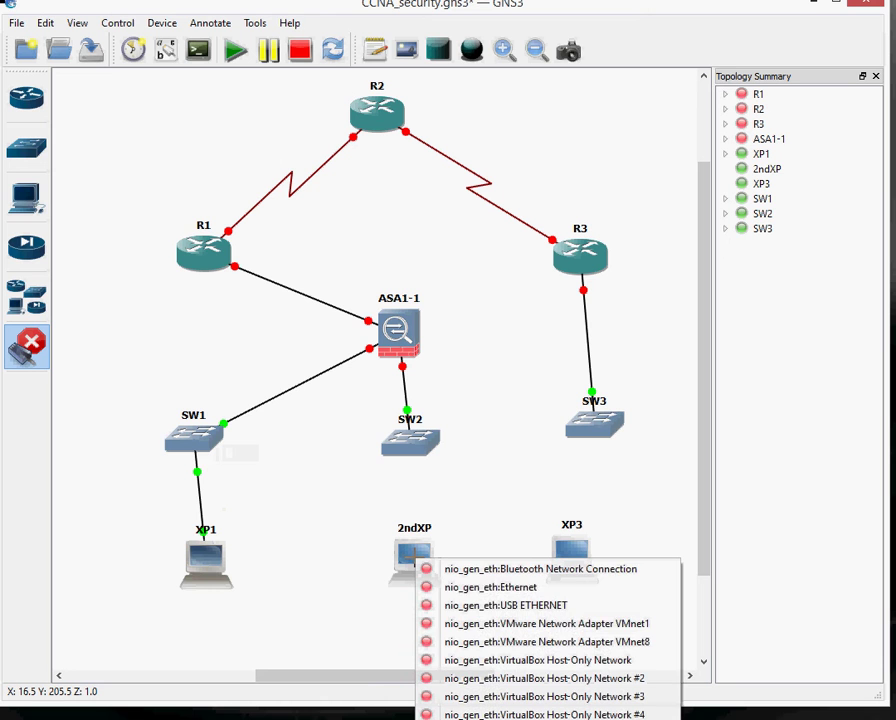
pyautogui.click(489, 679)
pyautogui.click(412, 442)
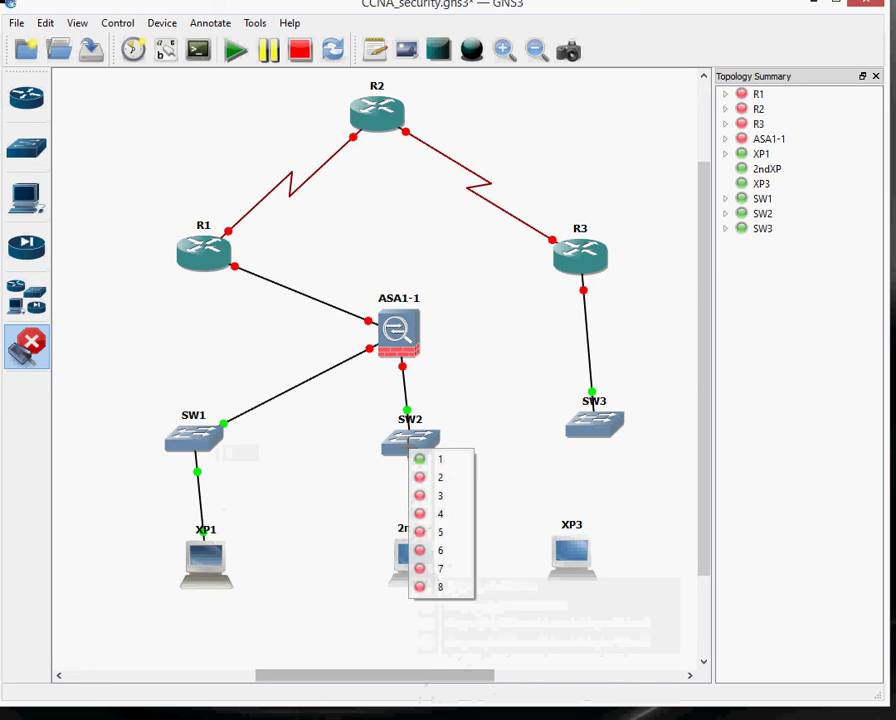
pyautogui.click(430, 477)
pyautogui.click(574, 556)
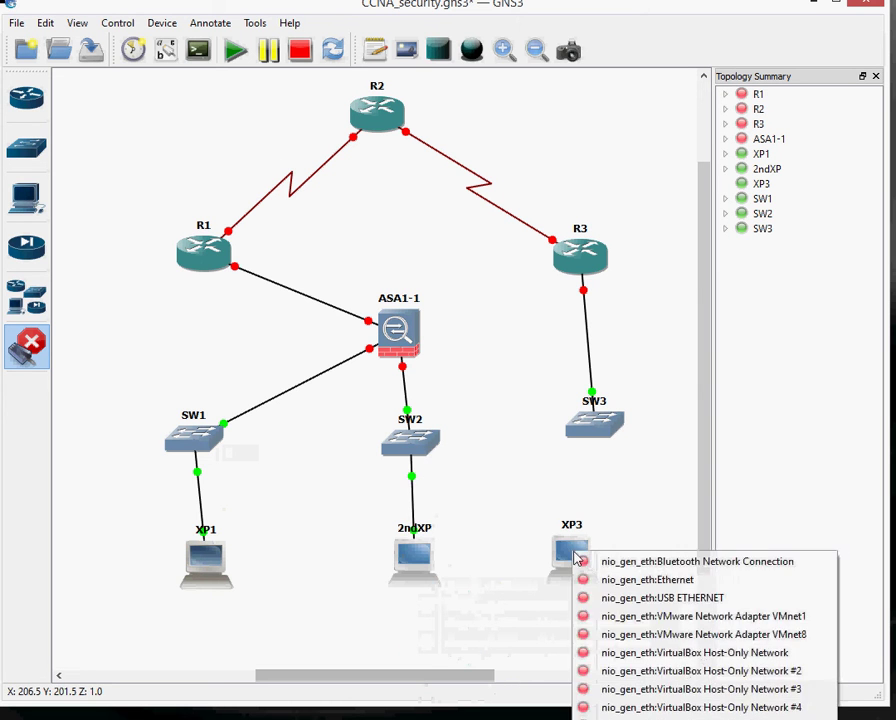
pyautogui.click(646, 688)
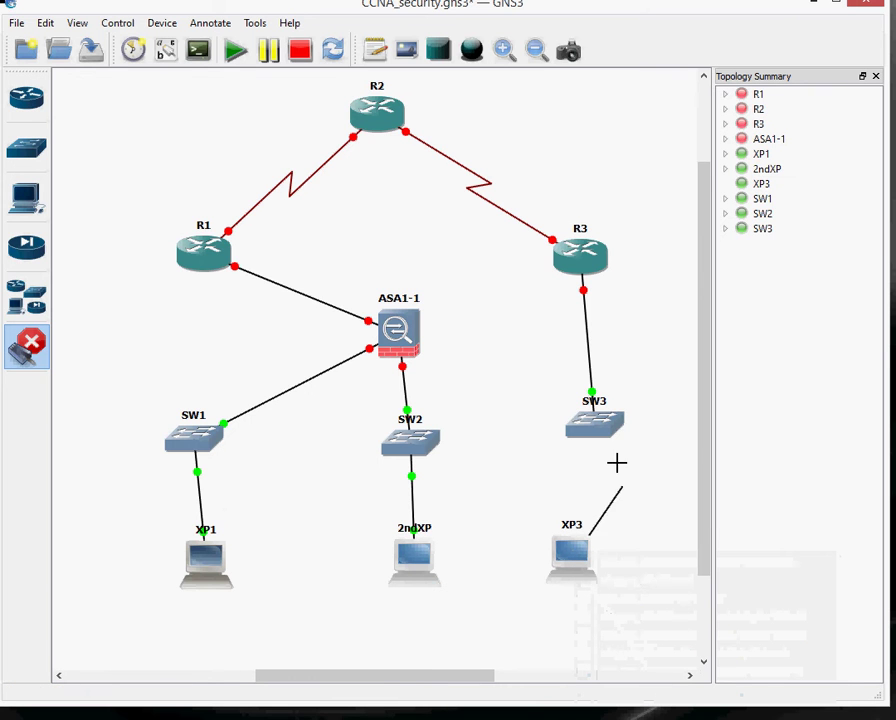
pyautogui.click(594, 430)
pyautogui.click(603, 456)
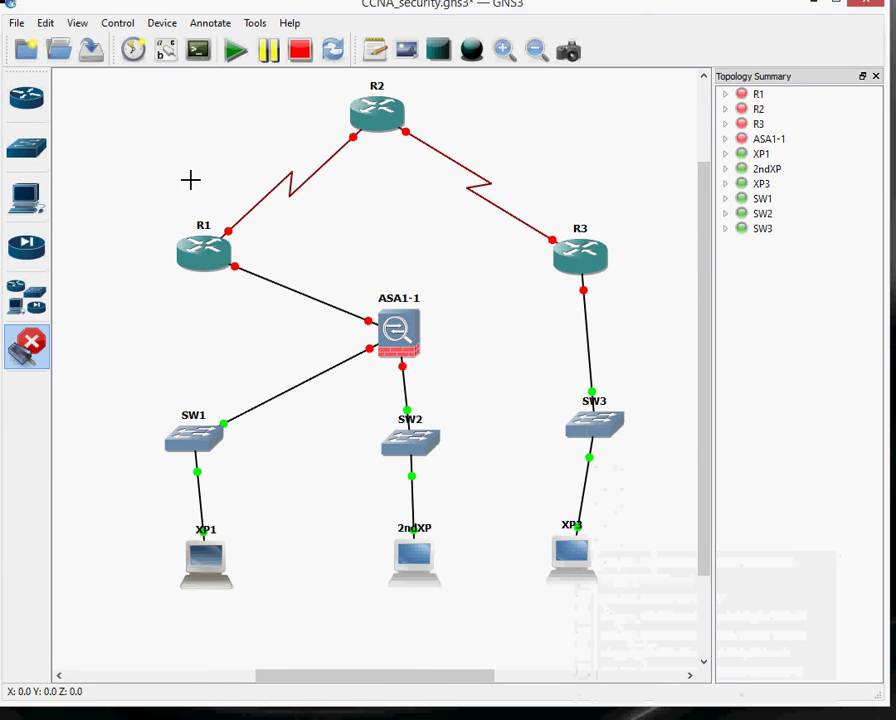
# Step: Show interface labels on all links and leave link mode
pyautogui.click(76, 23)
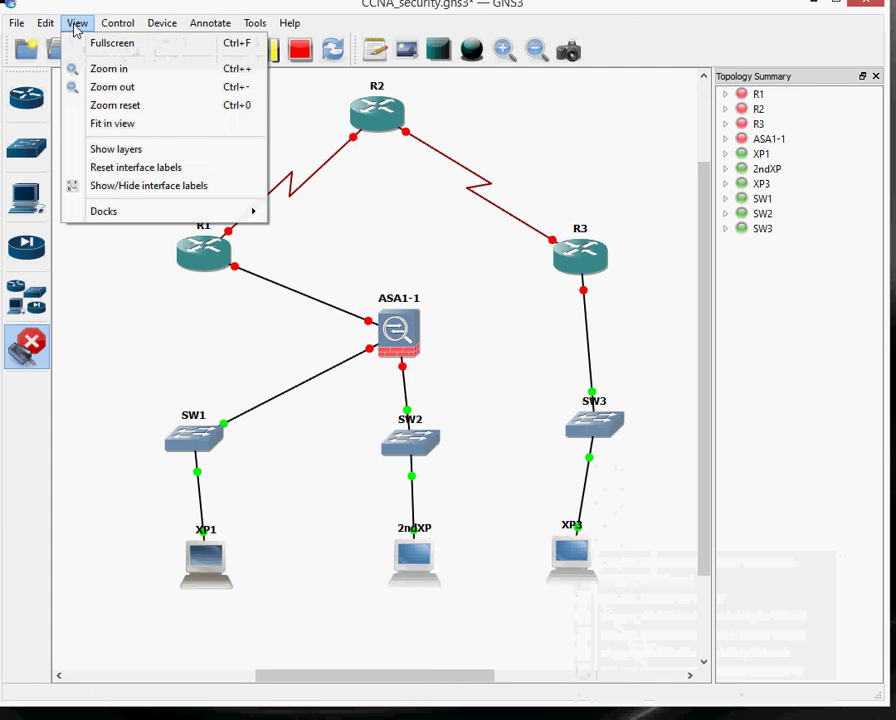
pyautogui.click(107, 186)
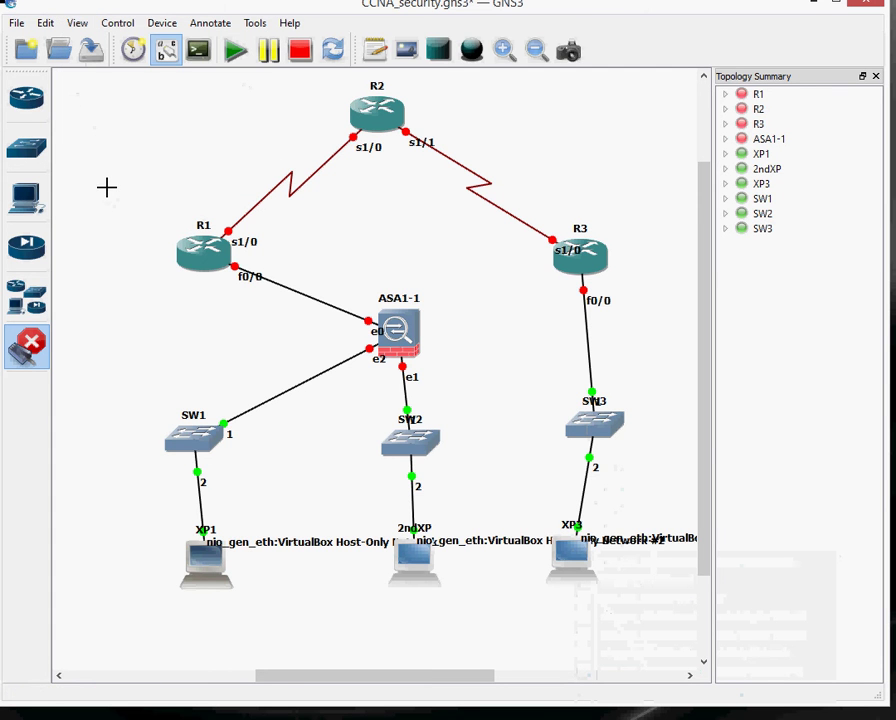
pyautogui.click(30, 350)
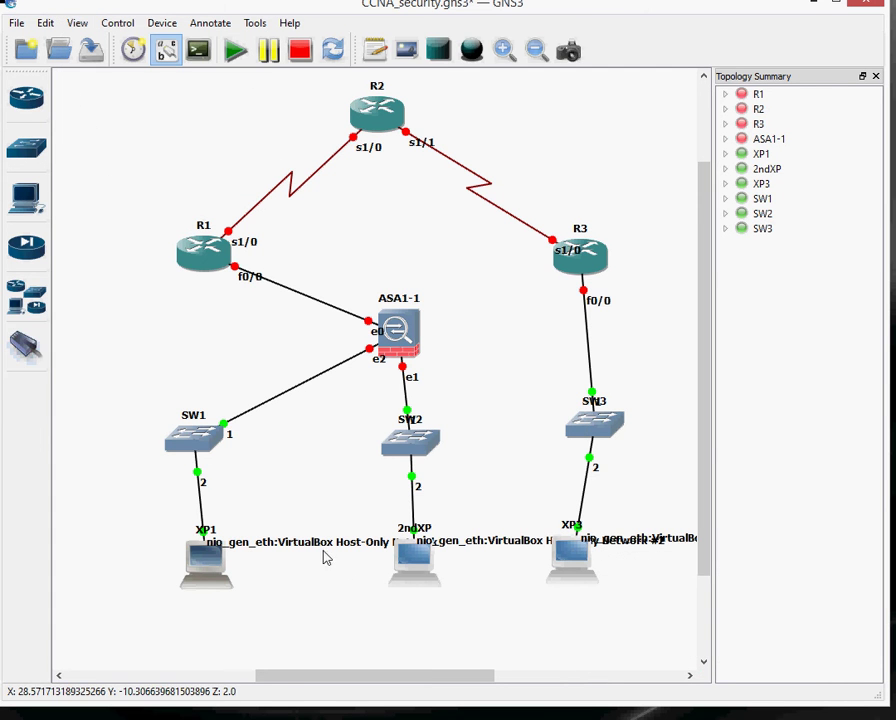
# Step: Reposition the host-only network labels beside XP1, 2ndXP and XP3 and widen the canvas
pyautogui.moveTo(310, 555); pyautogui.dragTo(196, 618)
pyautogui.click(465, 548)
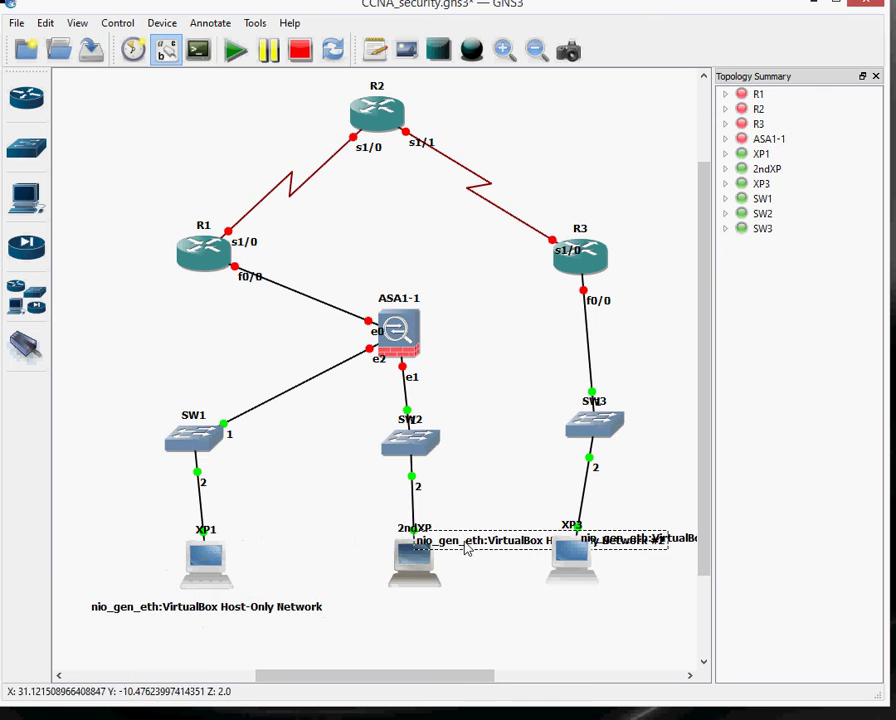
pyautogui.moveTo(465, 548); pyautogui.dragTo(340, 590)
pyautogui.moveTo(664, 548); pyautogui.dragTo(504, 626)
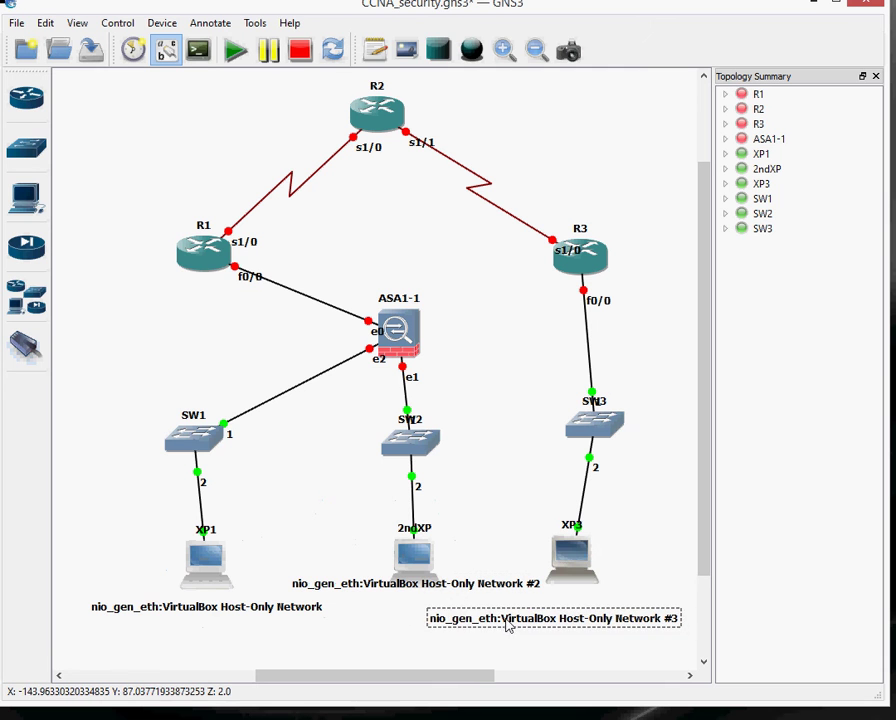
pyautogui.click(435, 590)
pyautogui.moveTo(435, 590); pyautogui.dragTo(415, 513)
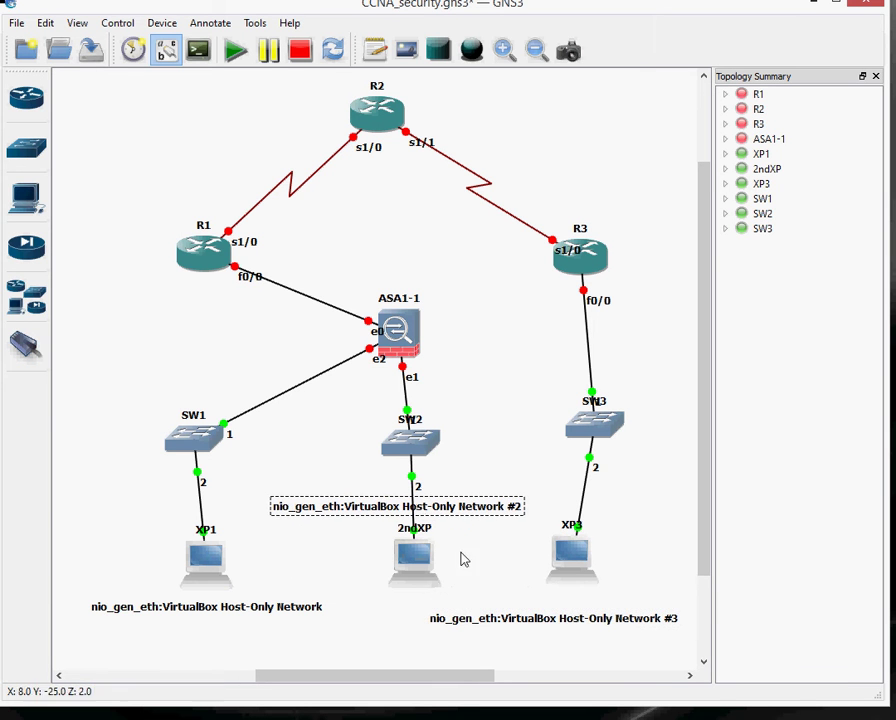
pyautogui.moveTo(600, 625)
pyautogui.mouseDown()
pyautogui.moveTo(624, 612)
pyautogui.moveTo(613, 613)
pyautogui.mouseUp()
pyautogui.moveTo(713, 552); pyautogui.dragTo(773, 550)
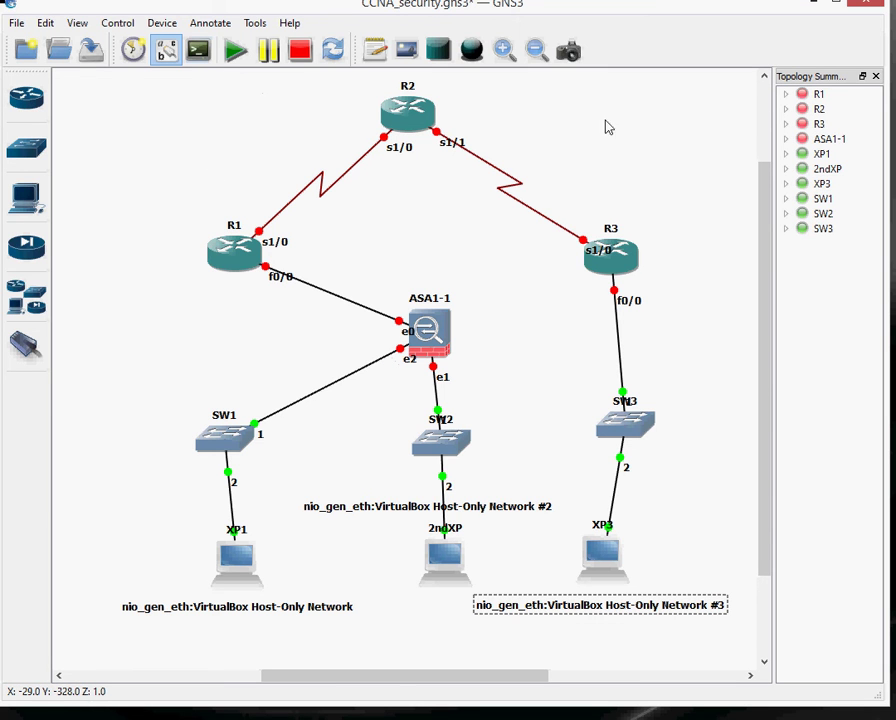
# Step: Start router R1 from the Topology Summary list
pyautogui.click(803, 94)
pyautogui.rightClick(805, 96)
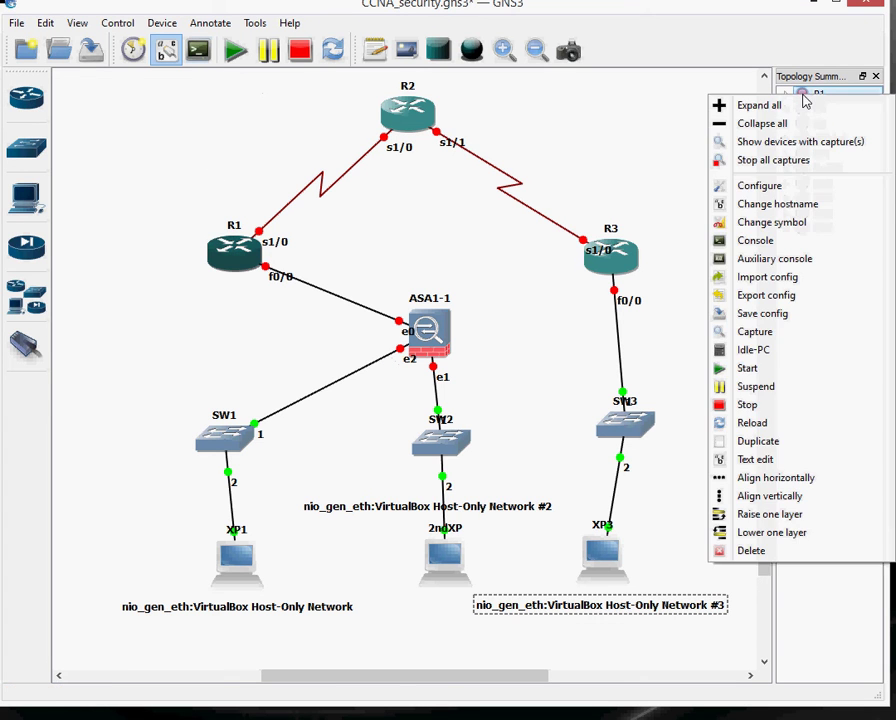
pyautogui.click(784, 369)
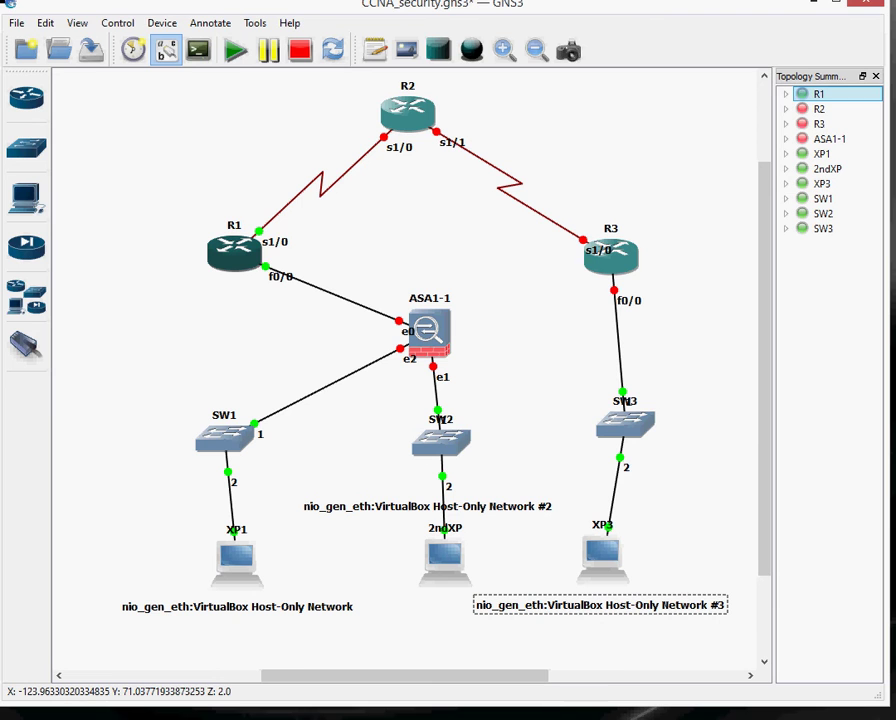
pyautogui.moveTo(460, 715)
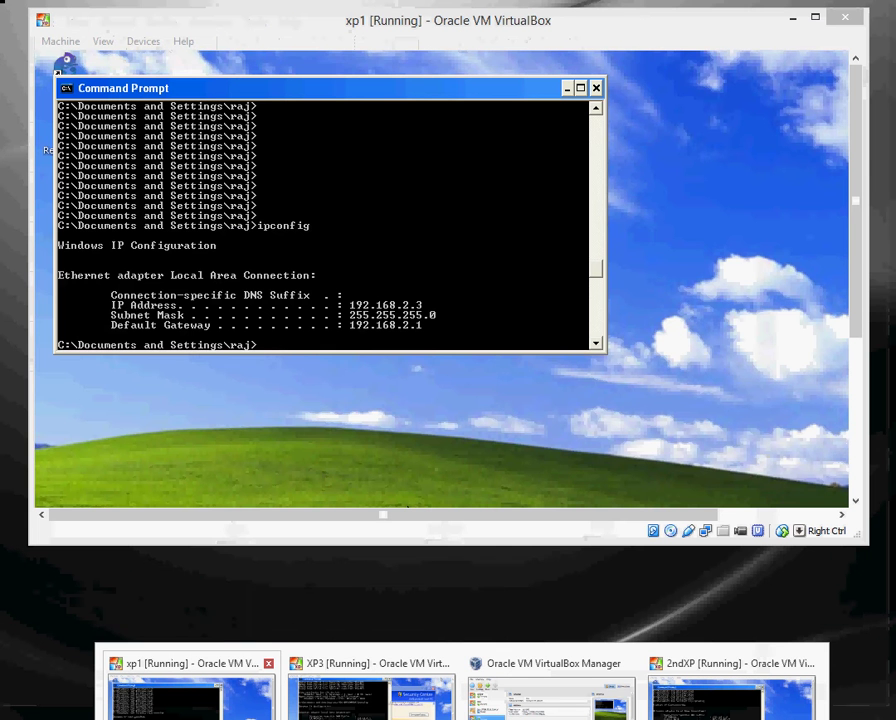
pyautogui.moveTo(190, 690)
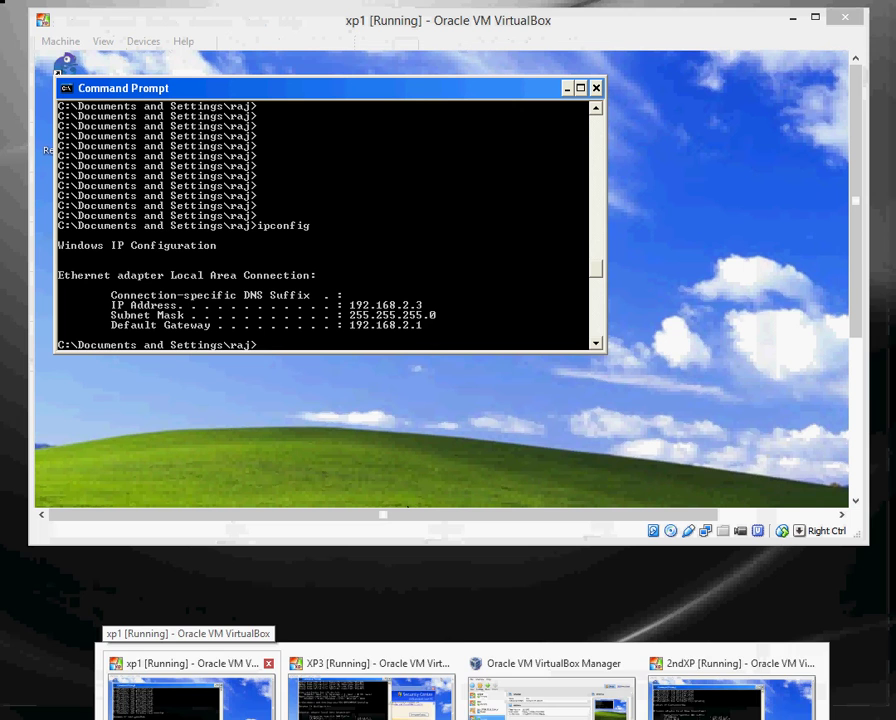
# Step: Review xp1's IP configuration (192.168.2.3, gateway 192.168.2.1), then minimize xp1 and VirtualBox Manager
pyautogui.click(190, 695)
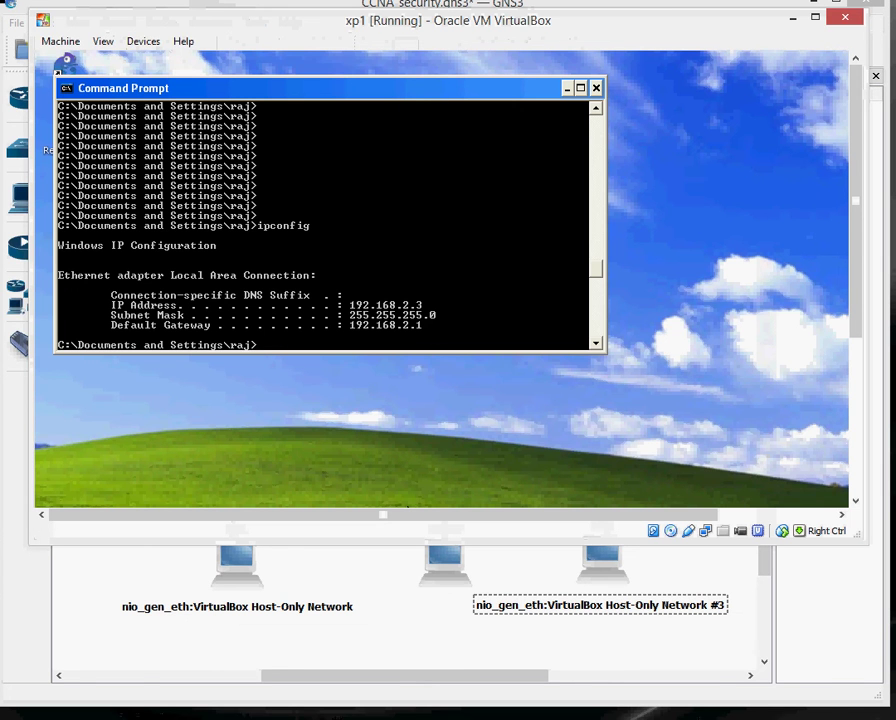
pyautogui.click(520, 716)
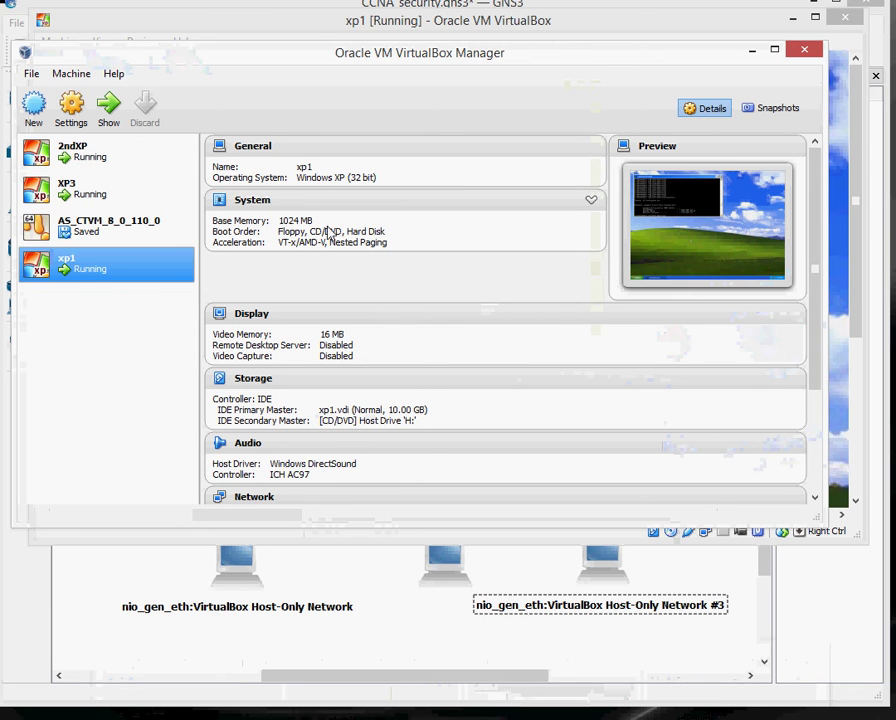
pyautogui.click(752, 56)
pyautogui.click(790, 18)
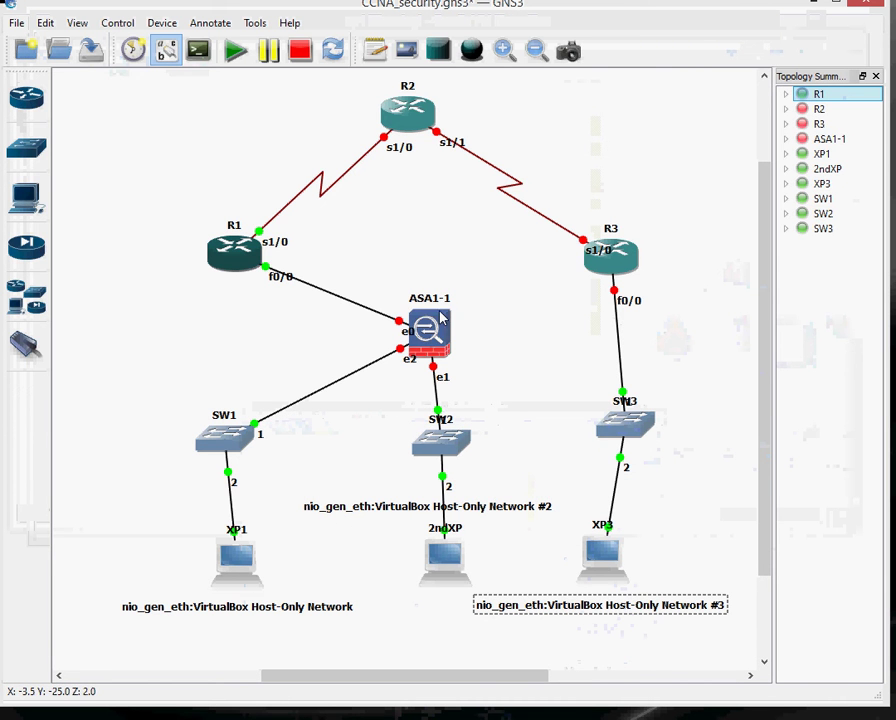
# Step: Start all topology devices and open SuperPuTTY consoles to every one of them
pyautogui.click(235, 55)
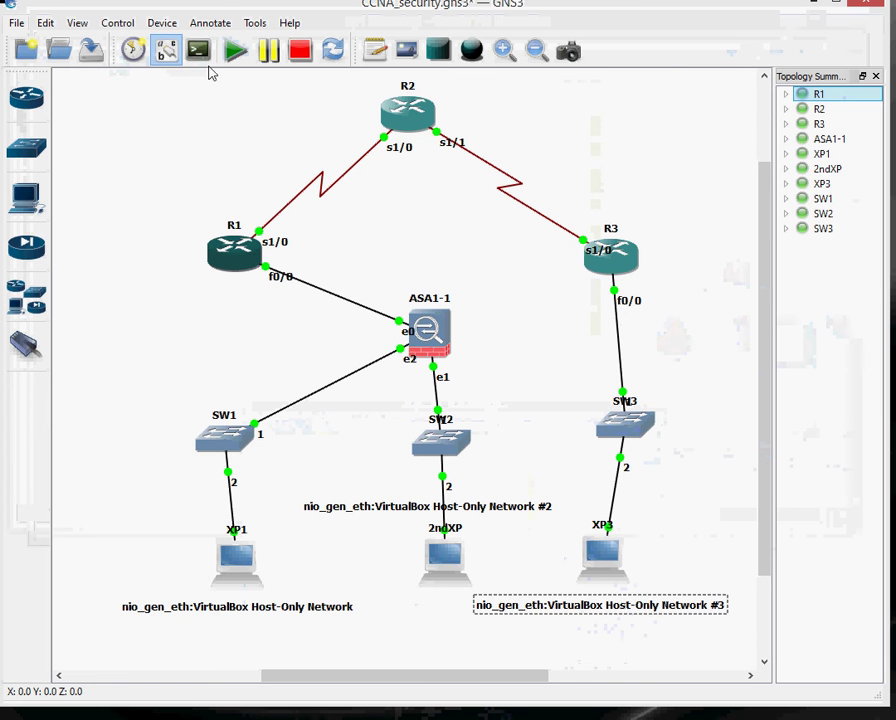
pyautogui.click(199, 51)
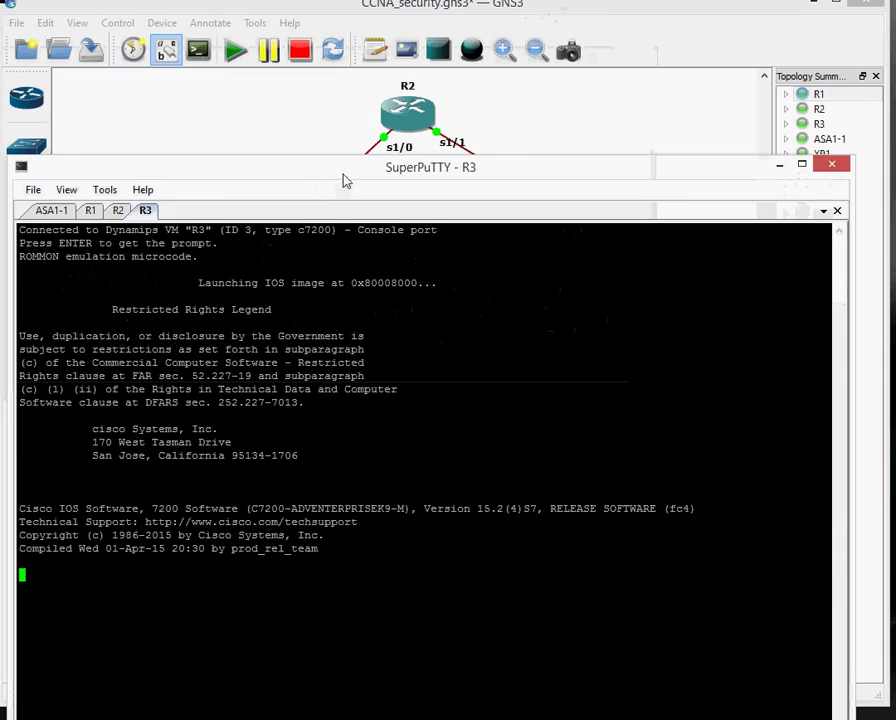
# Step: Raise the console window, cycle through the ASA1-1, R1, R2 and R3 tabs, and wake R1's console
pyautogui.moveTo(344, 172); pyautogui.dragTo(342, 30)
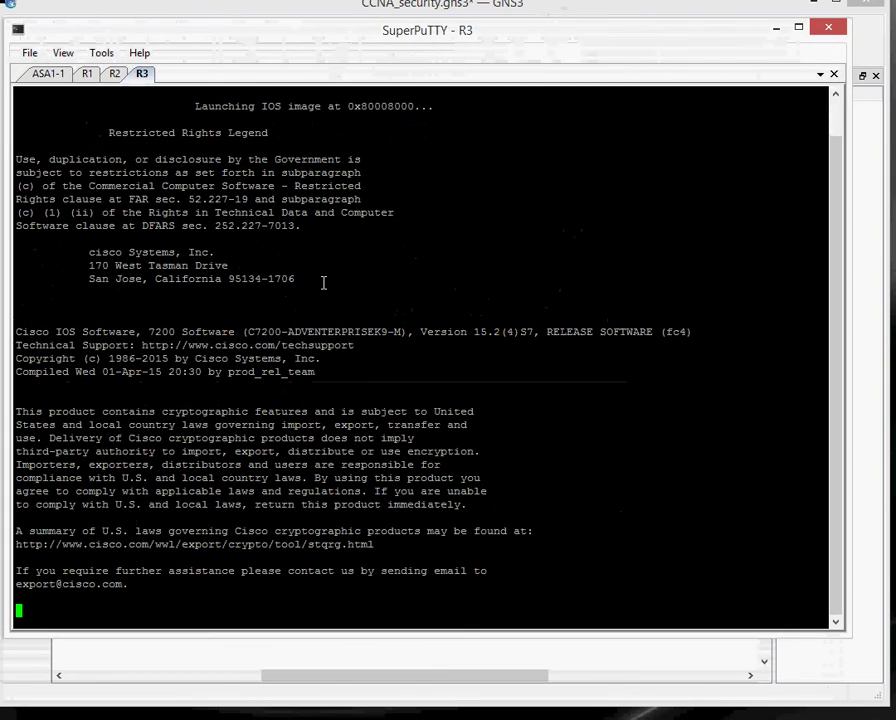
pyautogui.click(87, 74)
pyautogui.click(114, 75)
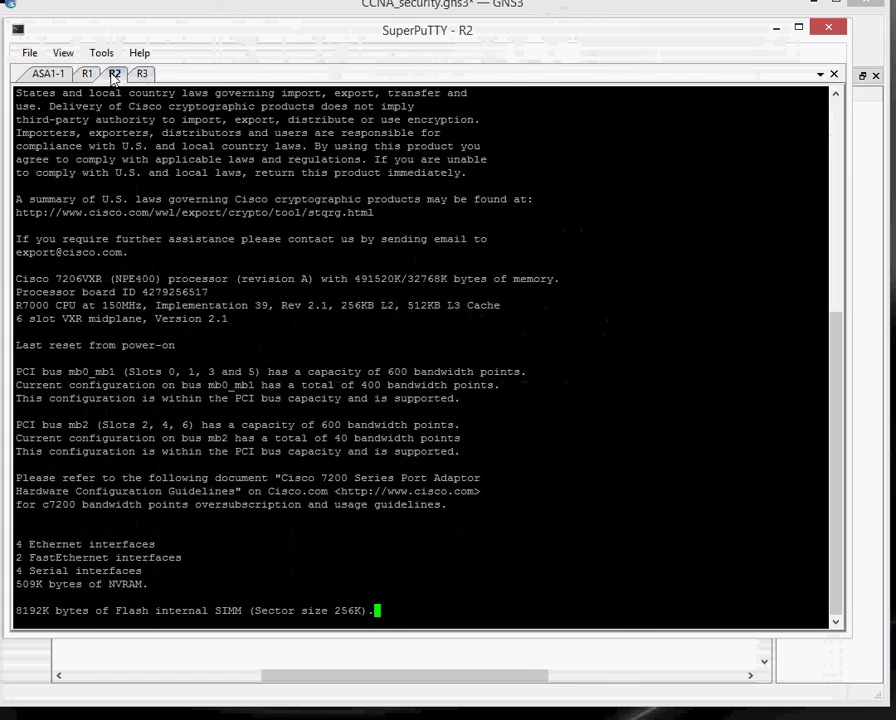
pyautogui.click(142, 74)
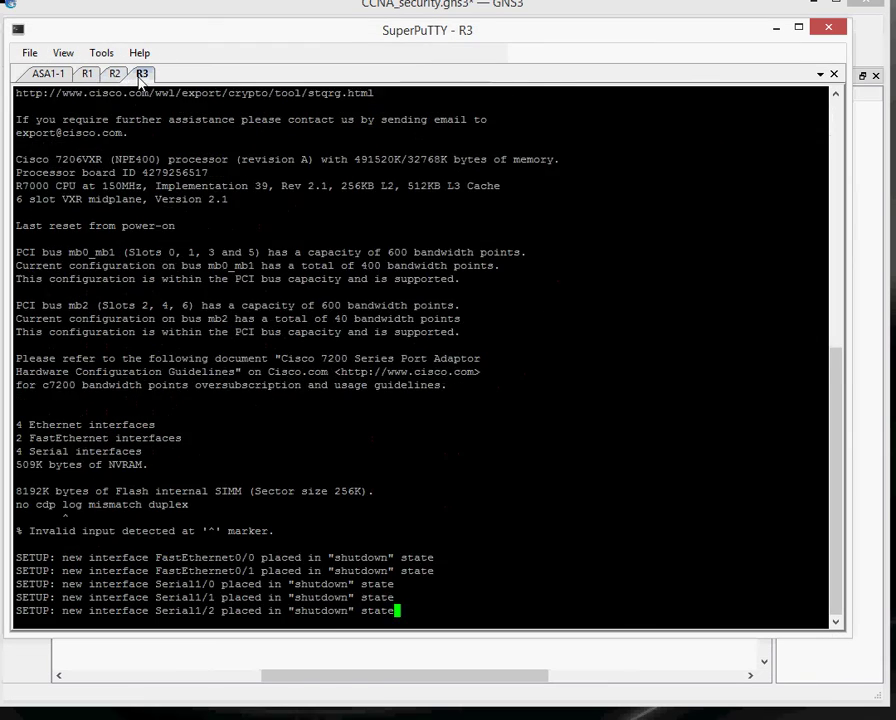
pyautogui.click(52, 74)
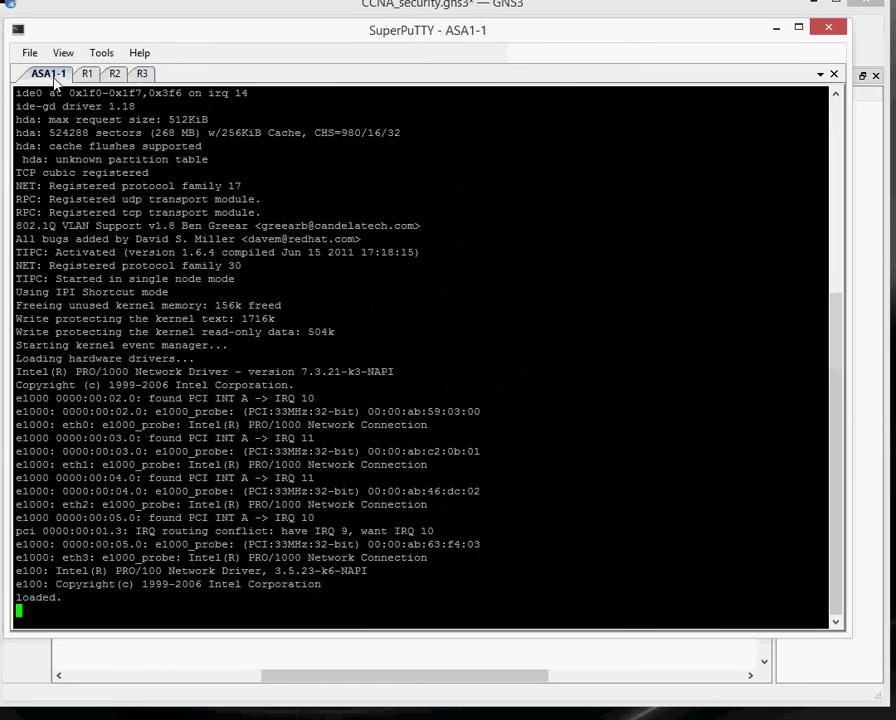
pyautogui.click(87, 76)
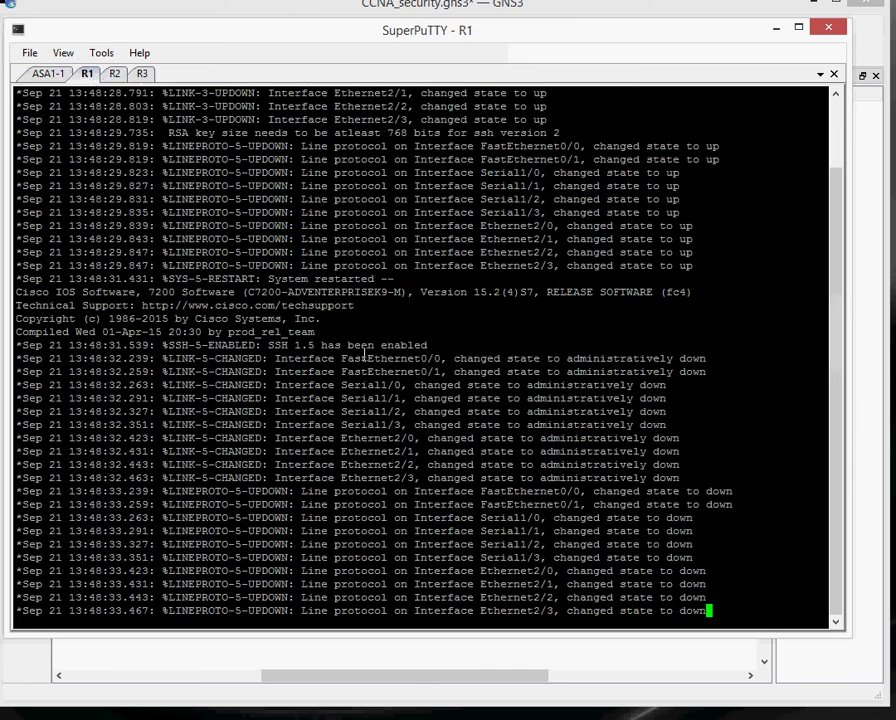
pyautogui.press('Return')
pyautogui.press('Return')
pyautogui.press('Return')
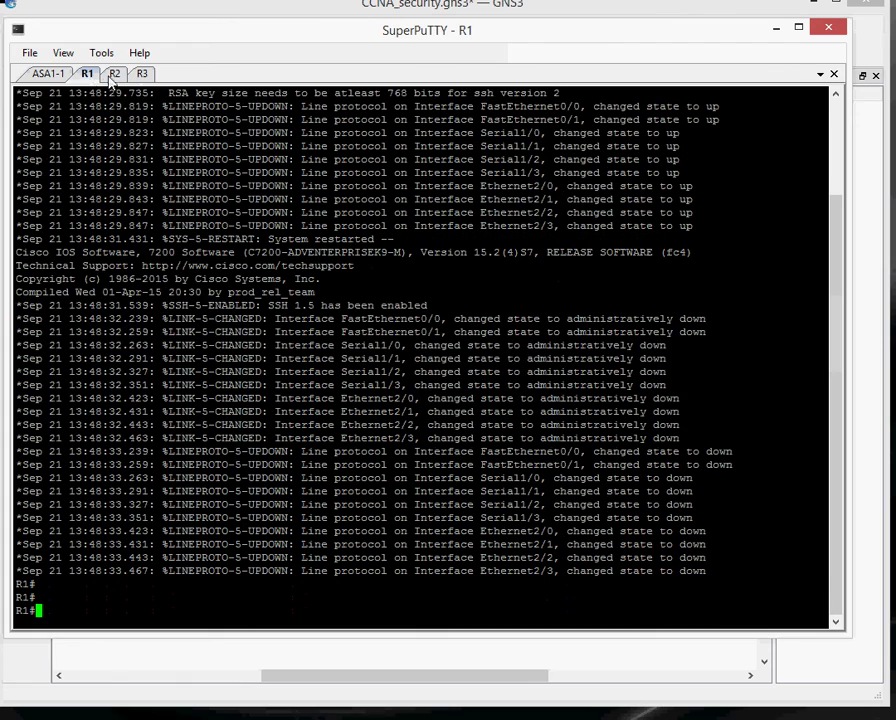
# Step: Wake the R2 and R3 consoles to prompts, check ASA1-1's boot progress, and return to R1
pyautogui.click(114, 74)
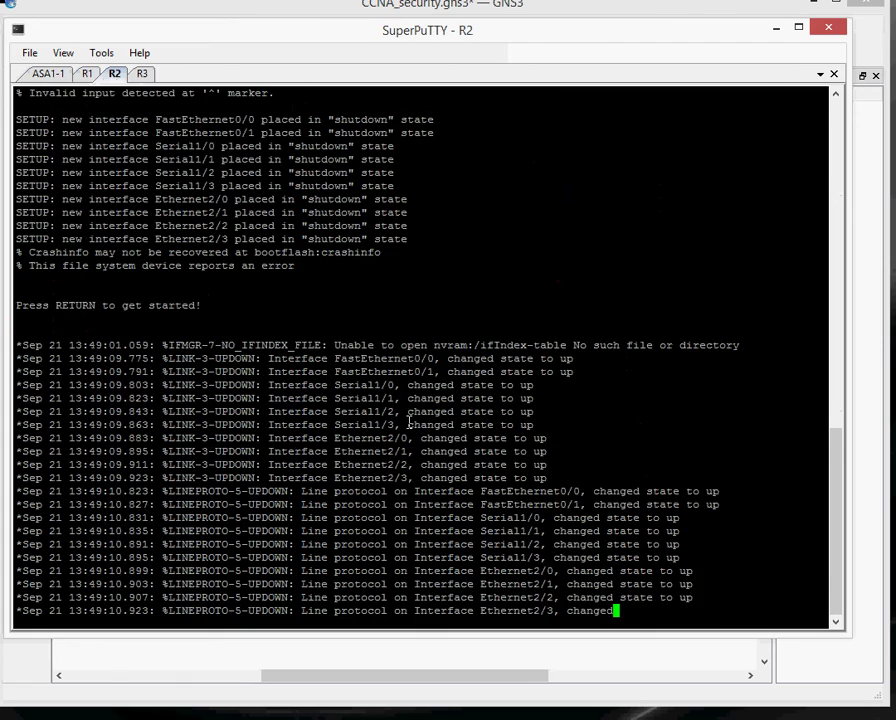
pyautogui.press('Return')
pyautogui.press('Return')
pyautogui.press('Return')
pyautogui.press('Return')
pyautogui.press('Return')
pyautogui.click(141, 74)
pyautogui.press('Return')
pyautogui.press('Return')
pyautogui.press('Return')
pyautogui.press('Return')
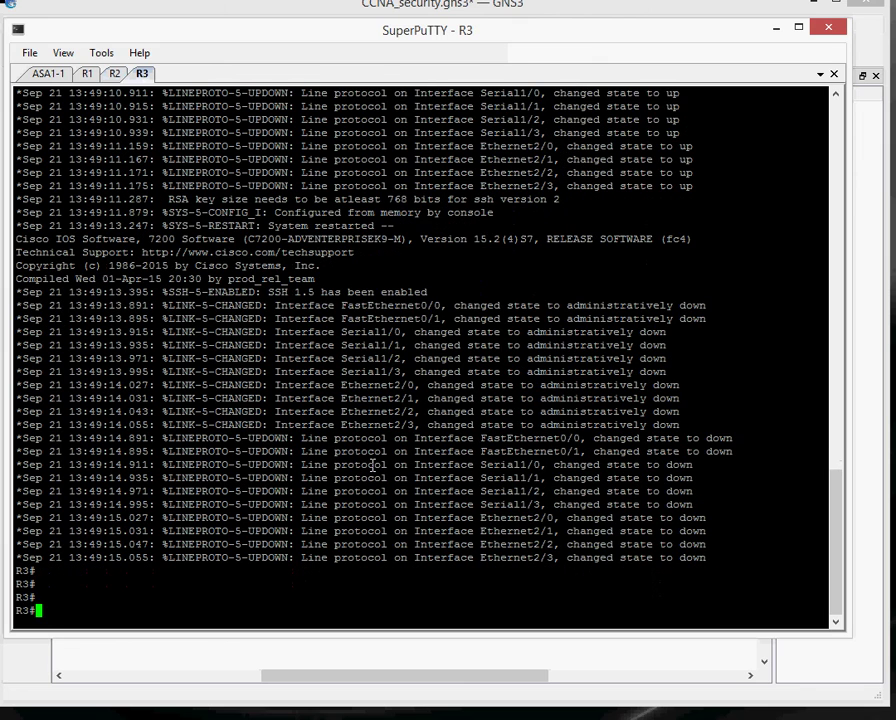
pyautogui.click(36, 70)
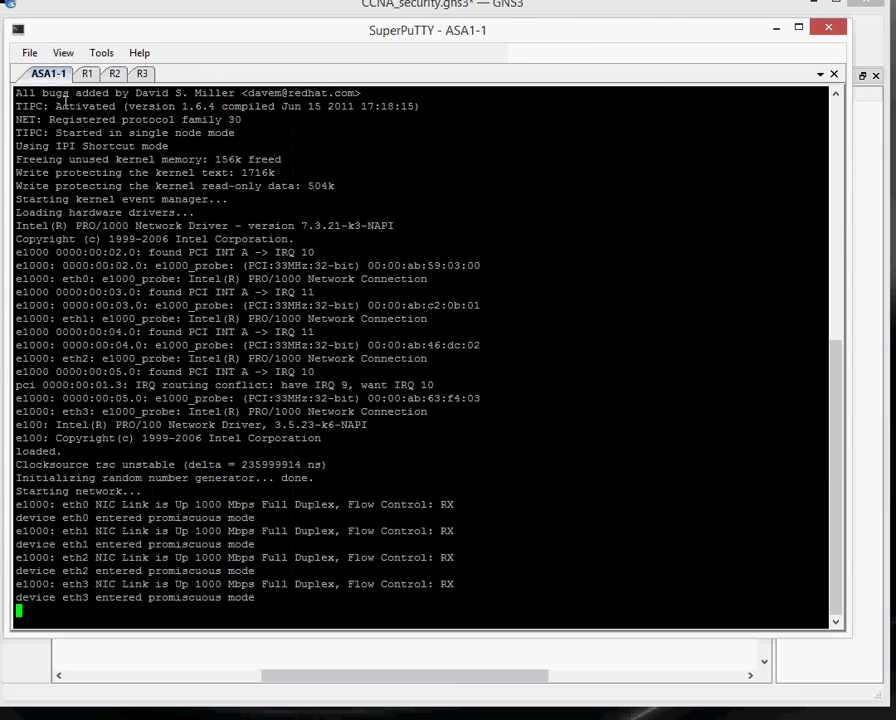
pyautogui.click(87, 73)
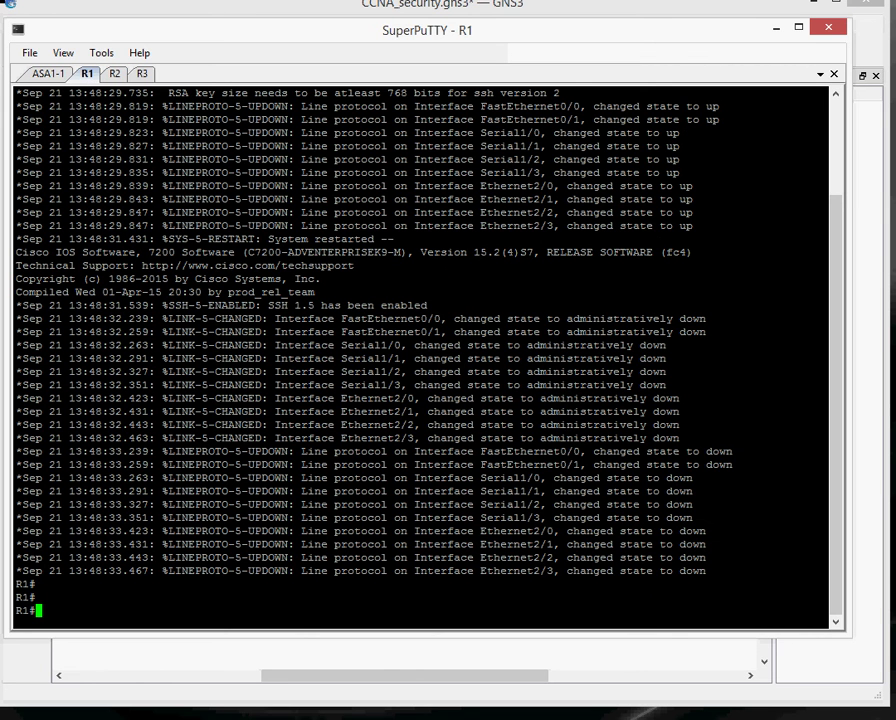
pyautogui.hotkey('alt', 'Tab')
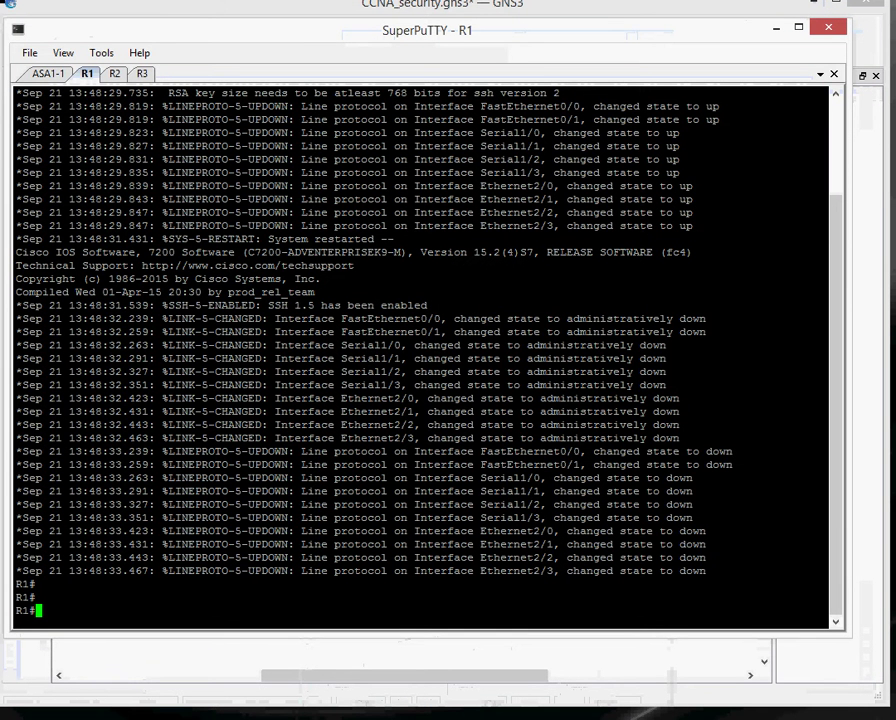
# Step: Paste R1's Serial1/0 10.1.1.1/24 and FastEthernet0/0 209.165.200.225/28 config from the notes in conf t
pyautogui.hotkey('alt', 'Tab')
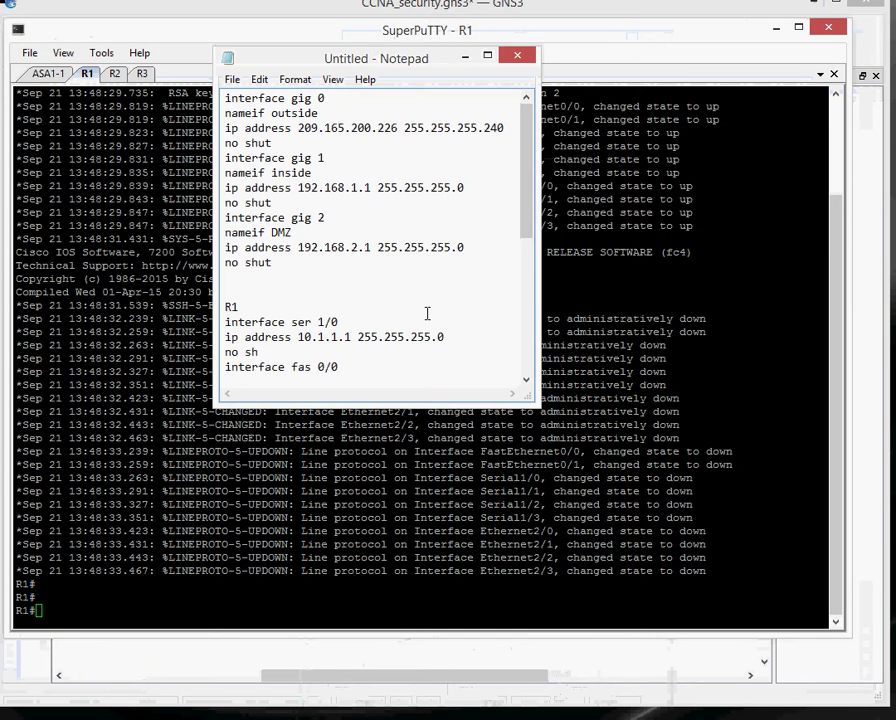
pyautogui.moveTo(460, 401); pyautogui.dragTo(458, 540)
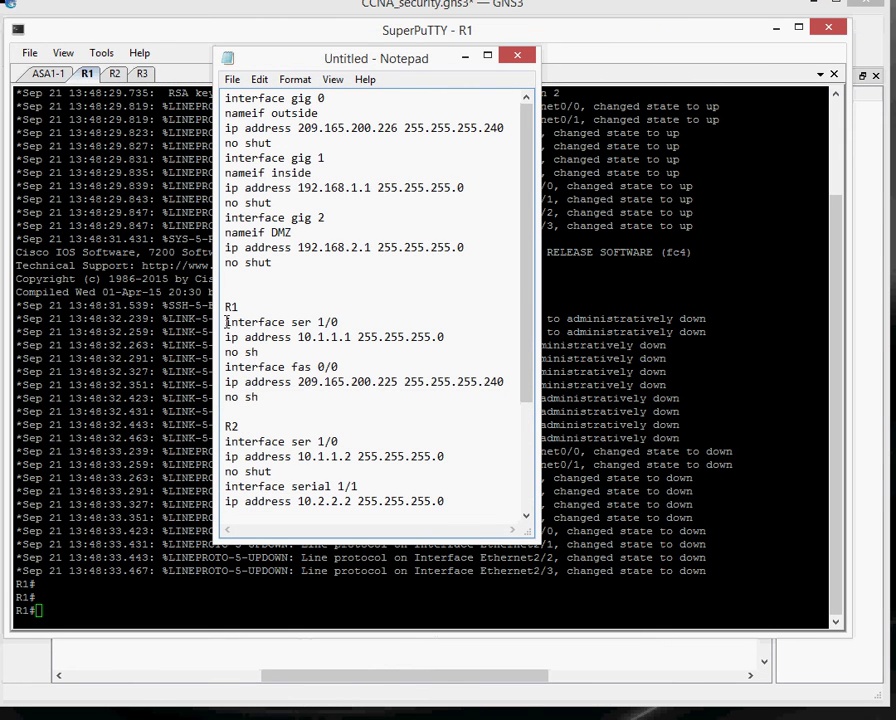
pyautogui.moveTo(226, 322); pyautogui.dragTo(459, 409)
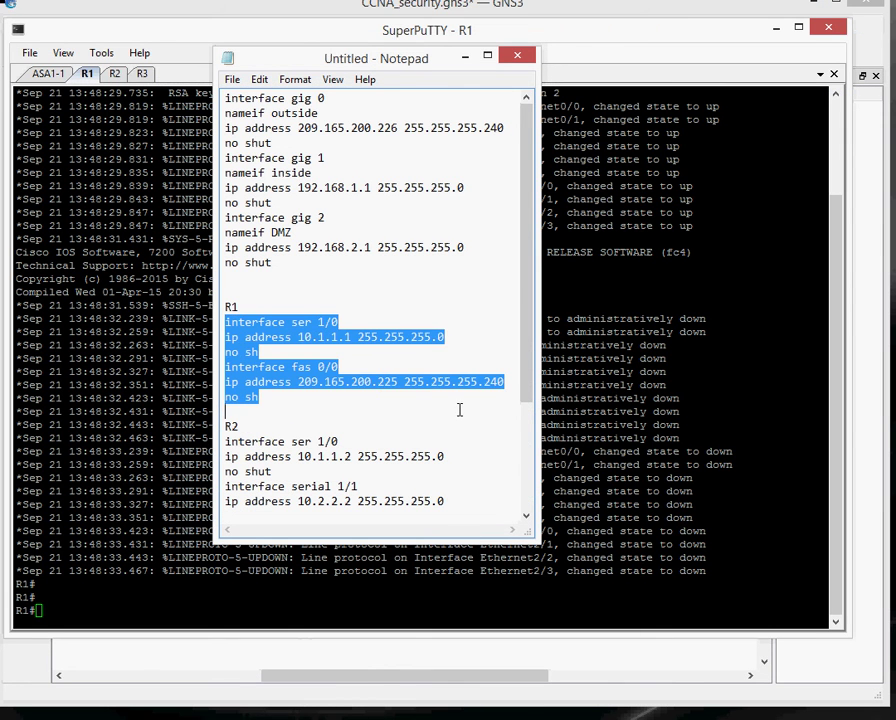
pyautogui.rightClick(238, 324)
pyautogui.click(286, 376)
pyautogui.click(119, 424)
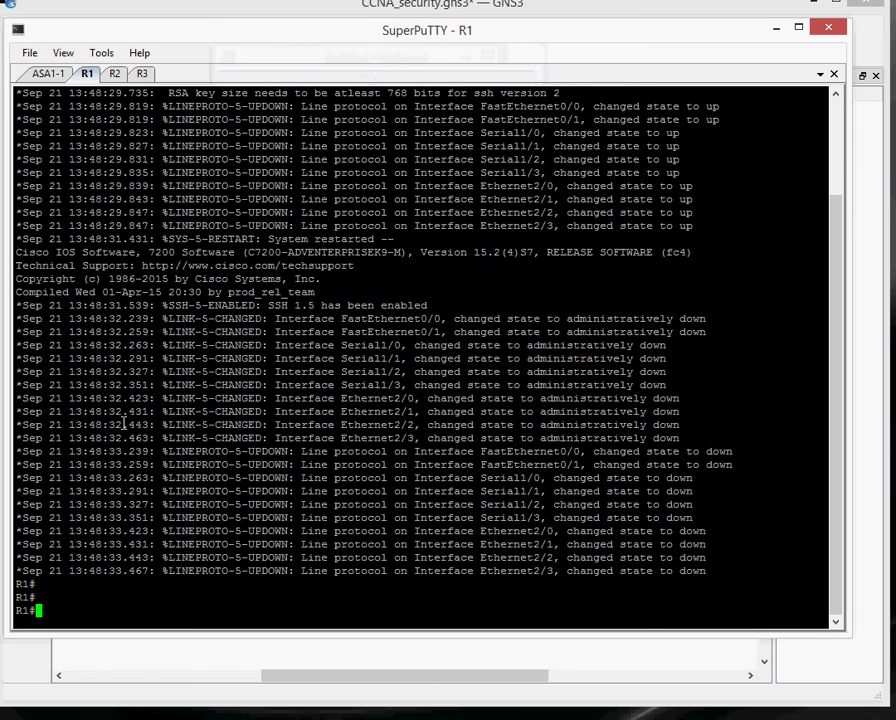
pyautogui.write('conf t')
pyautogui.press('Return')
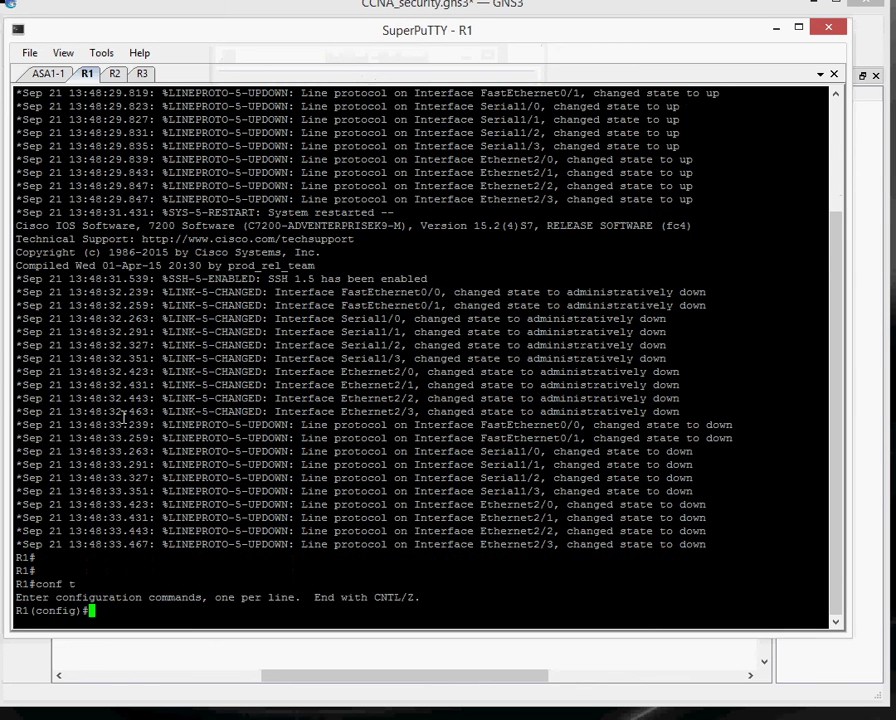
pyautogui.rightClick(135, 397)
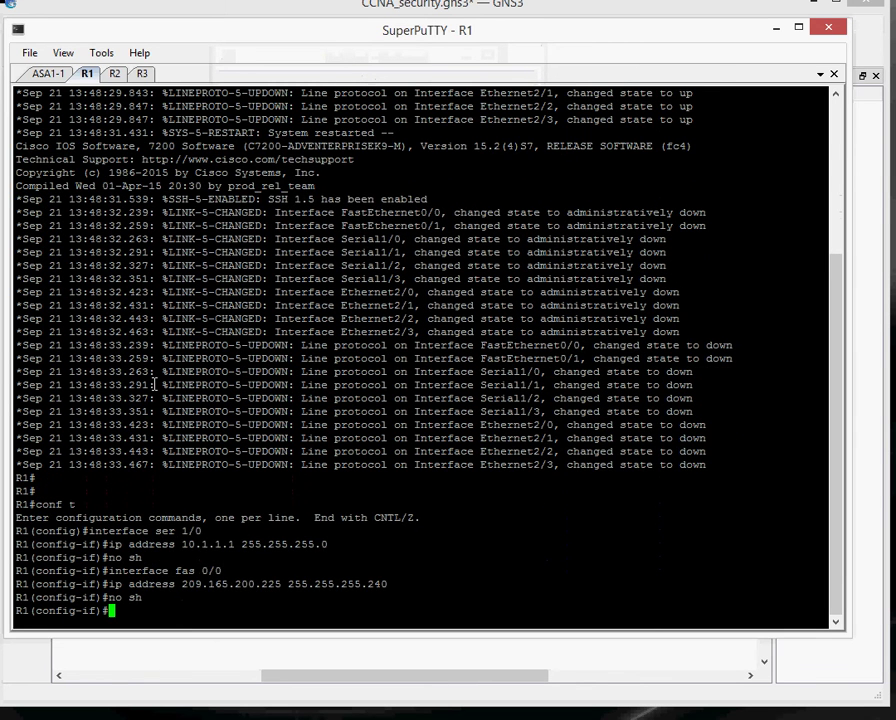
pyautogui.hotkey('ctrl', 'z')
# Step: Run sh ip int brief twice to confirm both R1 interfaces are up/up
pyautogui.write('sh ip int br')
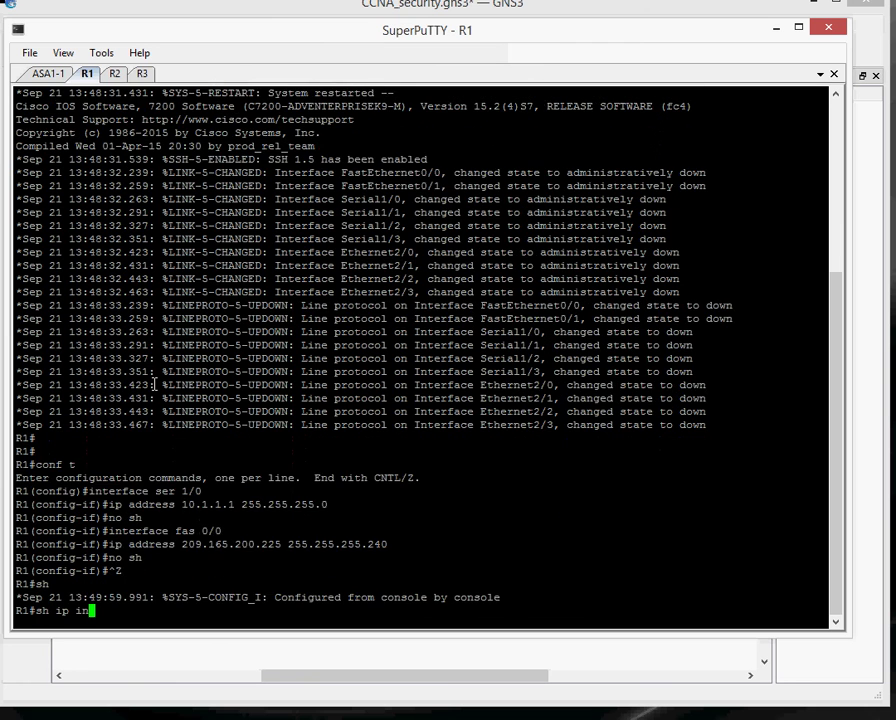
pyautogui.press('Tab')
pyautogui.press('Return')
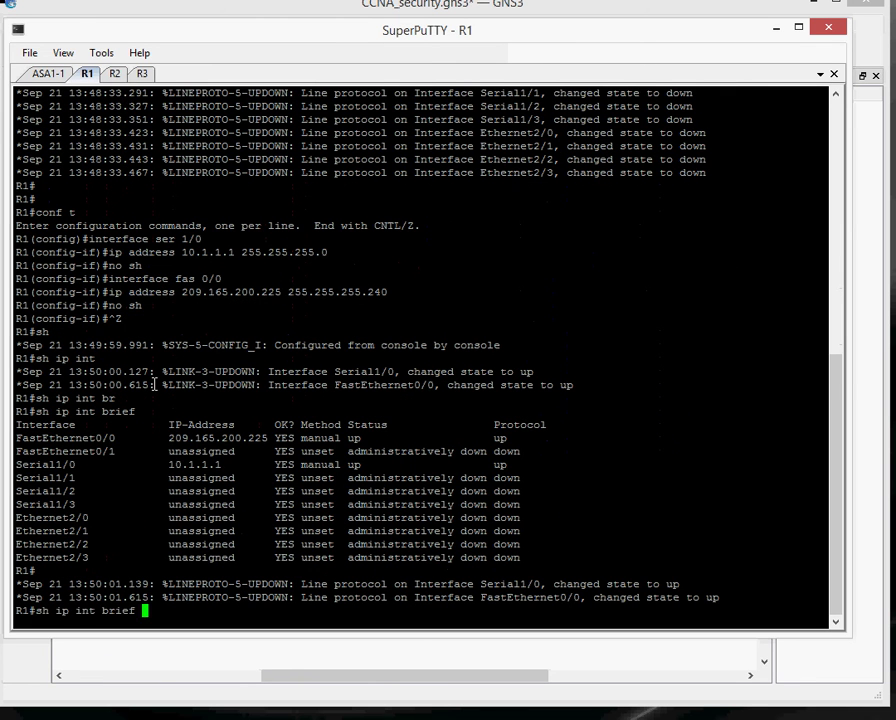
pyautogui.press('Up')
pyautogui.press('Return')
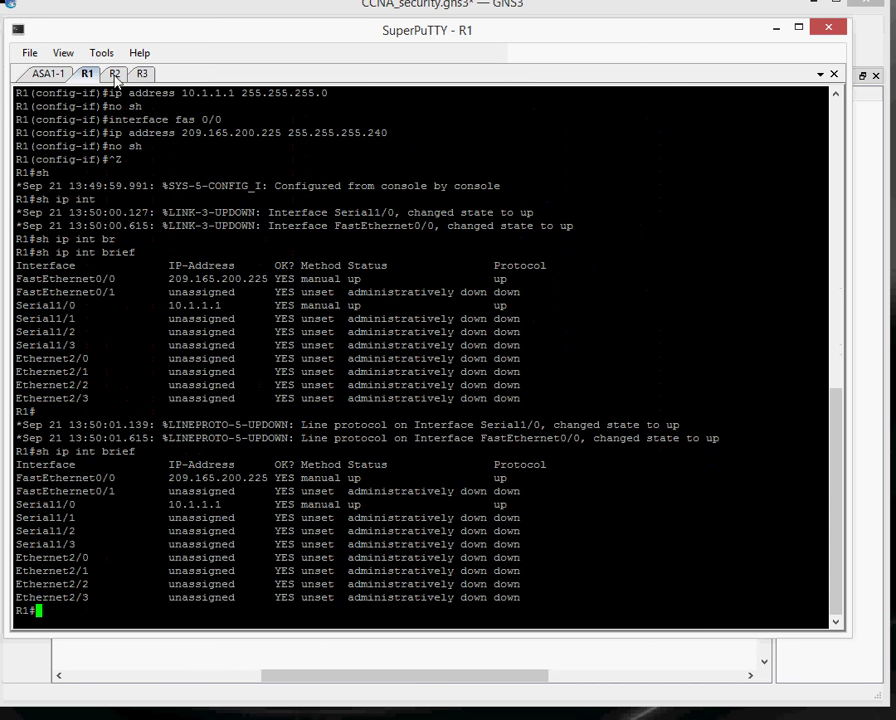
# Step: Check R2's current interface summary with sh ip int brief
pyautogui.click(114, 73)
pyautogui.press('Return')
pyautogui.press('Return')
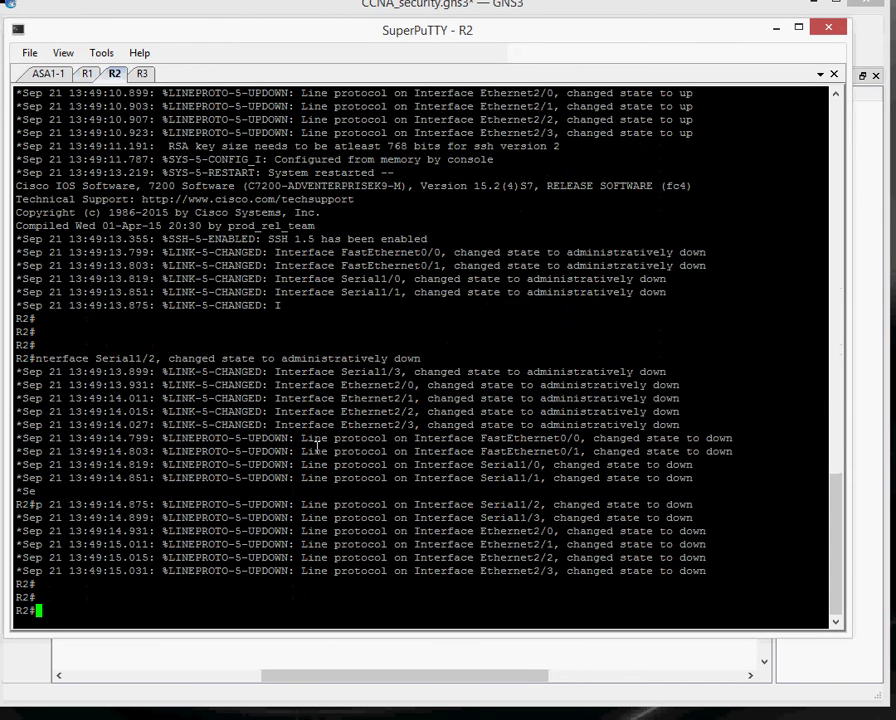
pyautogui.write('sh ip int br')
pyautogui.press('Tab')
pyautogui.press('Return')
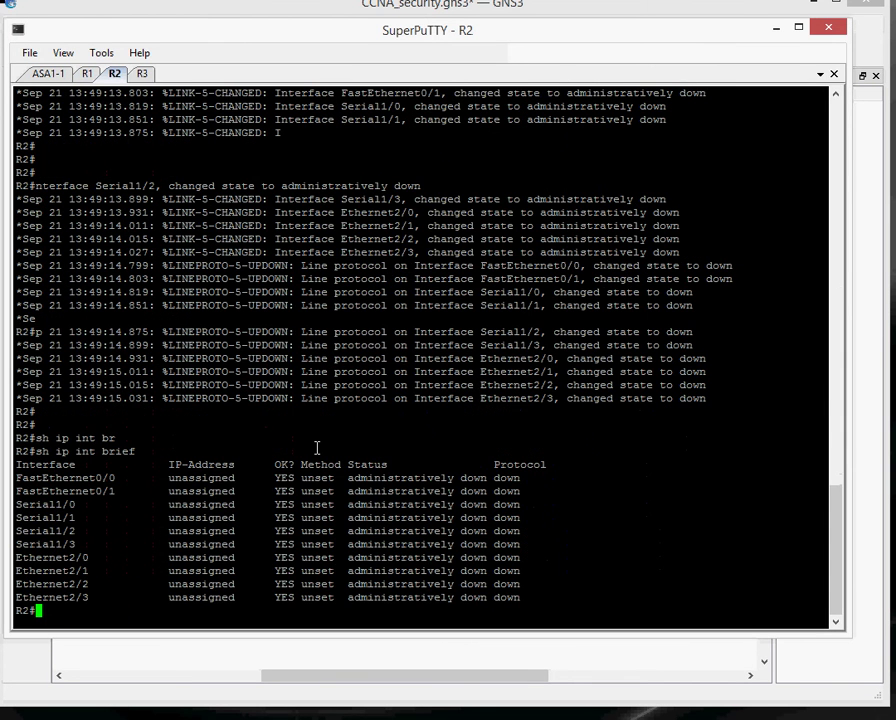
# Step: Copy R2's Serial1/0 10.1.1.2 and Serial1/1 10.2.2.2 configuration lines from the notes
pyautogui.hotkey('alt', 'Tab')
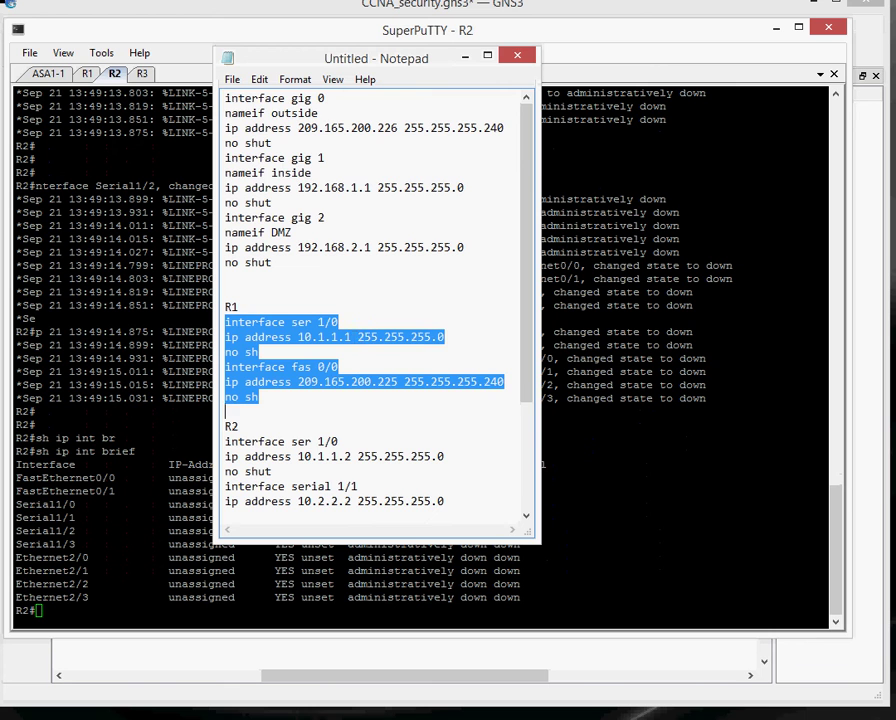
pyautogui.click(351, 406)
pyautogui.scroll(-3, 354, 408)
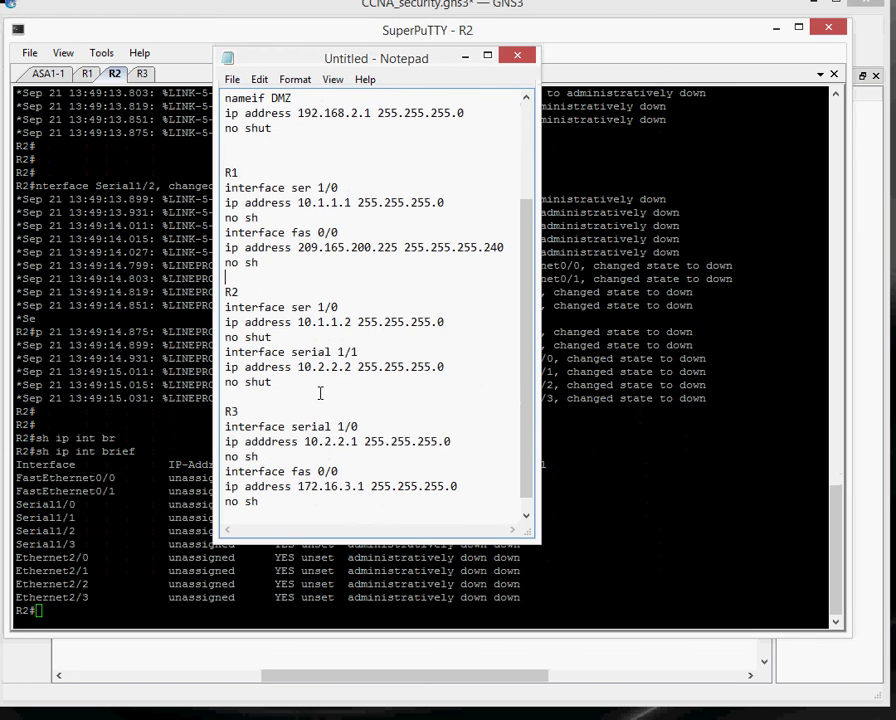
pyautogui.moveTo(226, 313); pyautogui.dragTo(420, 396)
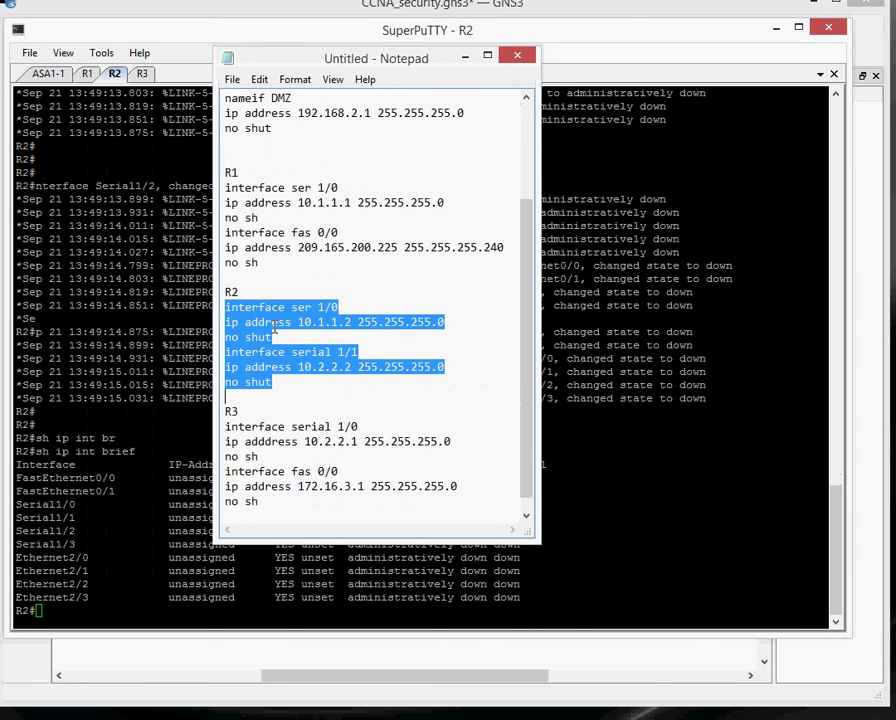
pyautogui.rightClick(272, 328)
pyautogui.click(300, 380)
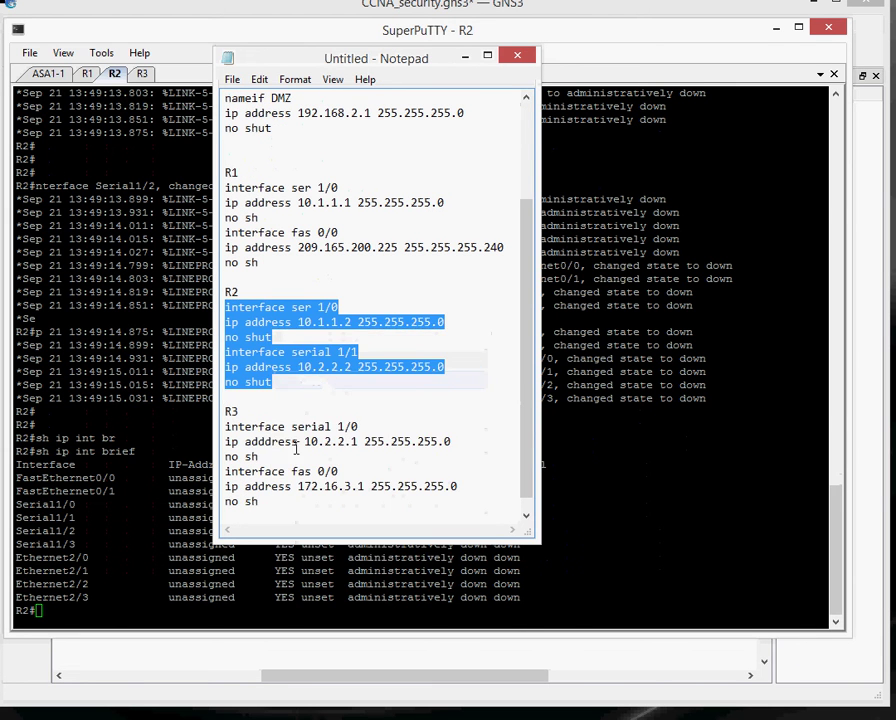
pyautogui.click(178, 503)
pyautogui.rightClick(178, 503)
# Step: Enter conf t on R2 and paste the interface commands so both serial links come up
pyautogui.write('con ft')
pyautogui.press('Return')
pyautogui.write('conf t')
pyautogui.press('Return')
pyautogui.rightClick(431, 388)
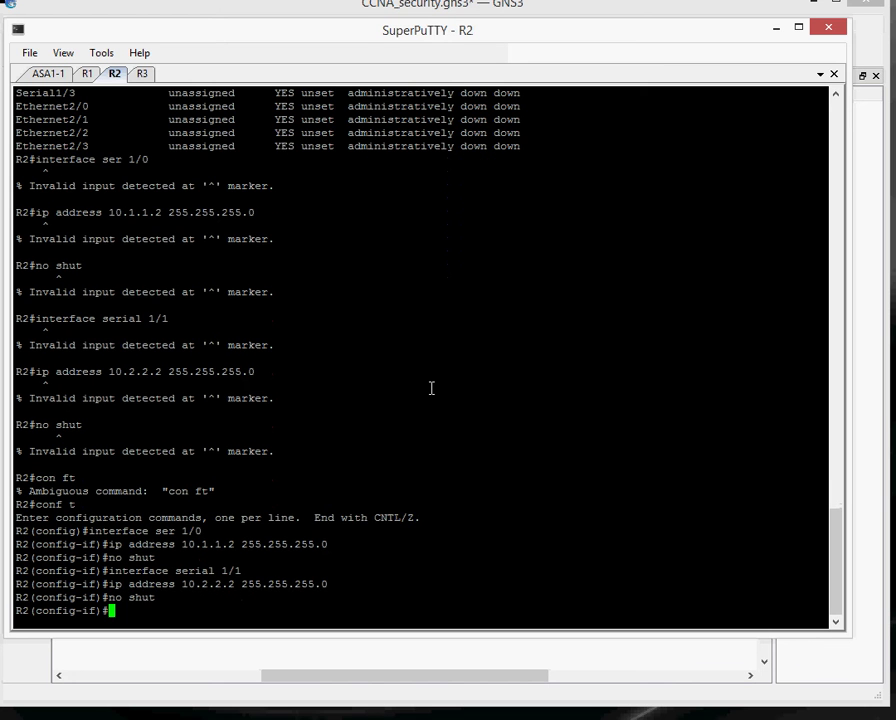
pyautogui.press('Return')
pyautogui.press('Return')
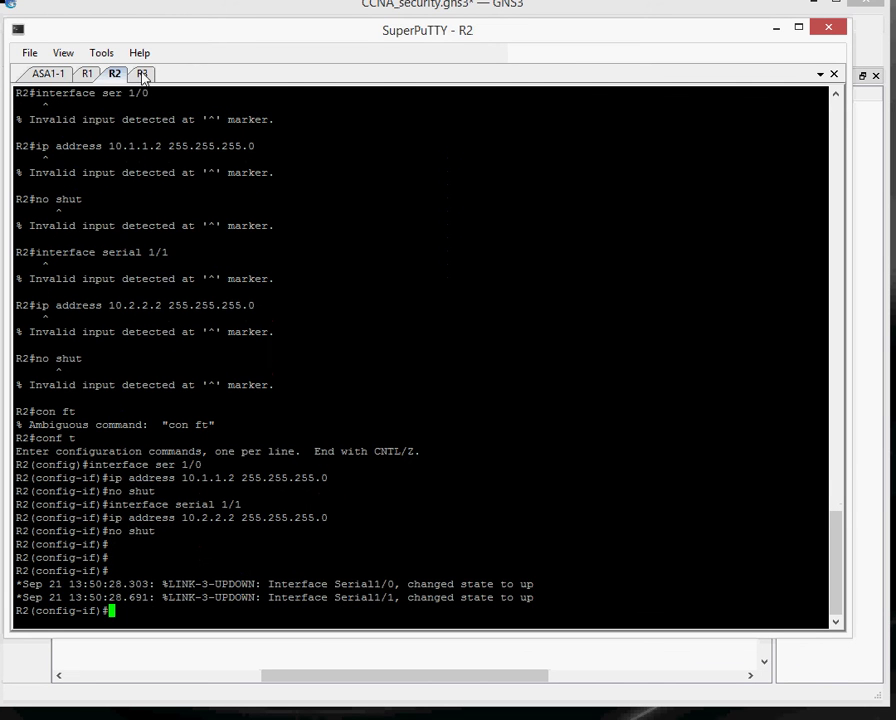
# Step: In R3's configuration mode, paste R3's interface config copied from the notes
pyautogui.click(142, 75)
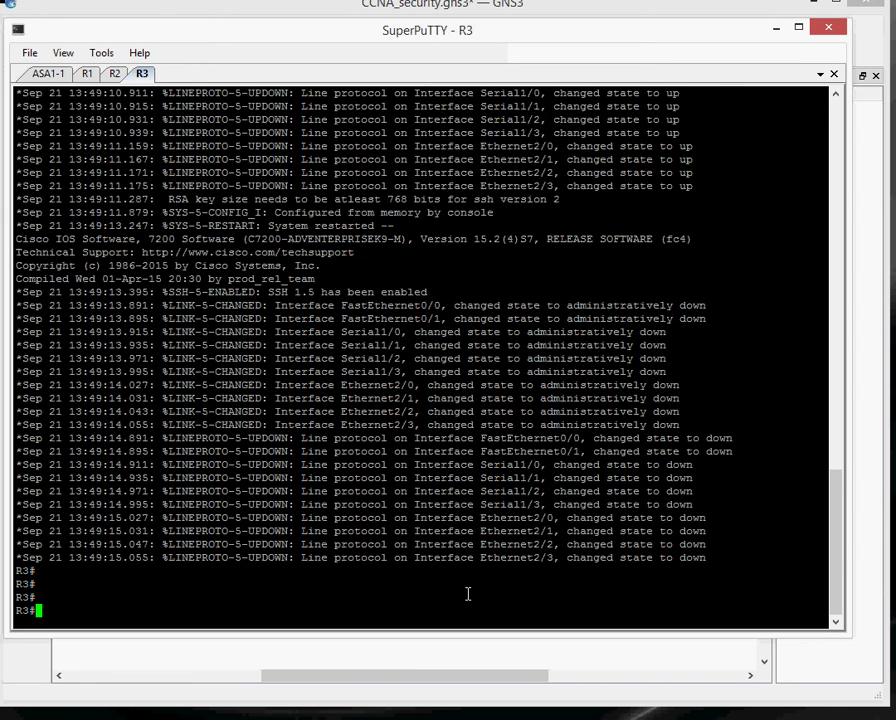
pyautogui.write('conf t')
pyautogui.press('Return')
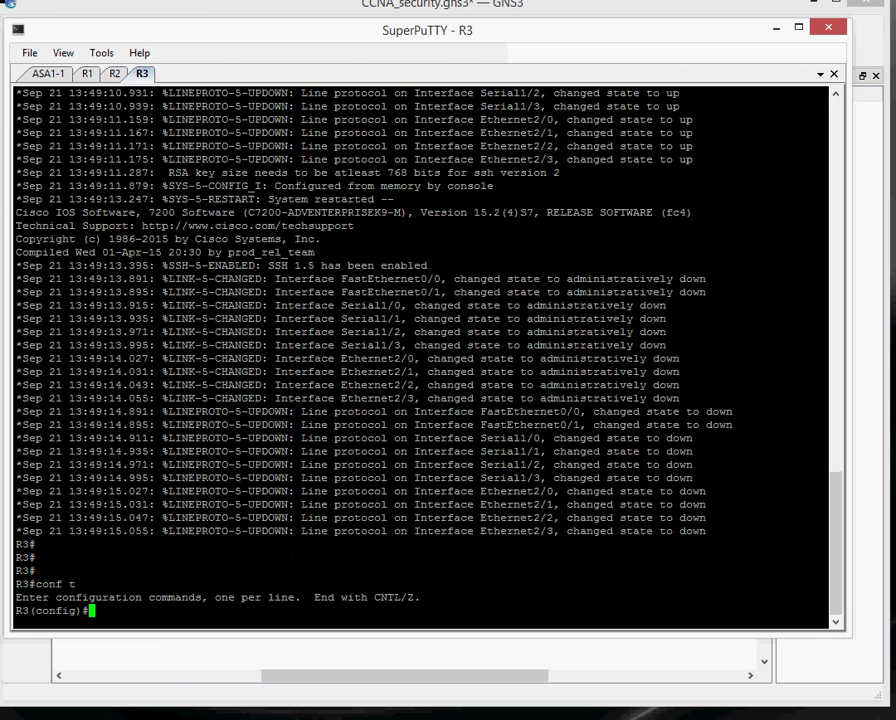
pyautogui.hotkey('alt', 'Tab')
pyautogui.moveTo(233, 423); pyautogui.dragTo(410, 532)
pyautogui.rightClick(280, 433)
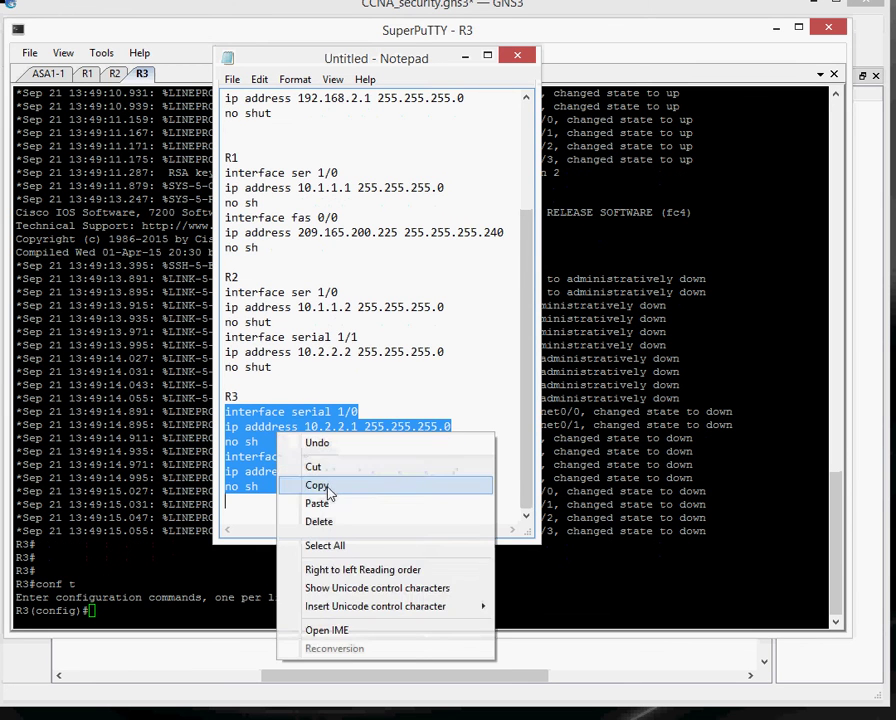
pyautogui.click(328, 486)
pyautogui.click(178, 471)
pyautogui.rightClick(178, 471)
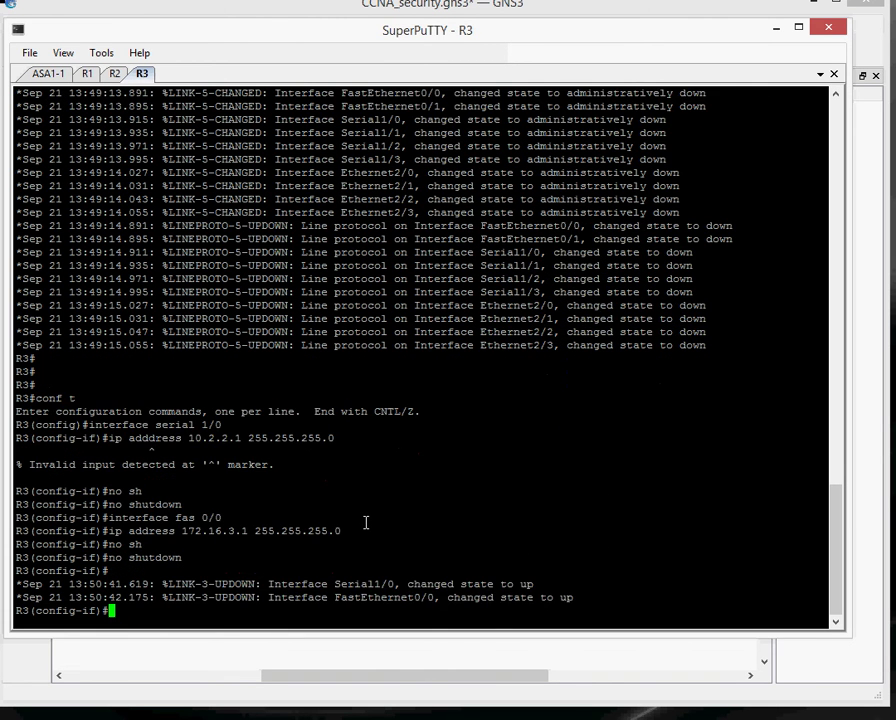
pyautogui.press('Return')
pyautogui.press('Return')
# Step: Re-enter ip address 10.2.2.1 255.255.255.0 on Serial1/0 and enable it with no shutdown
pyautogui.write('int s')
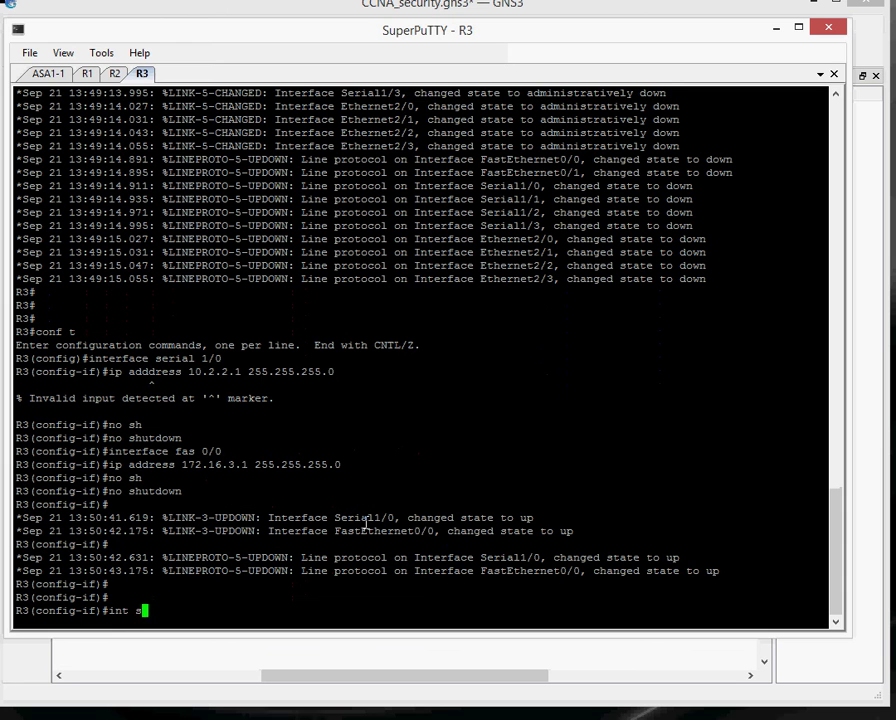
pyautogui.write('er 1/0')
pyautogui.press('Return')
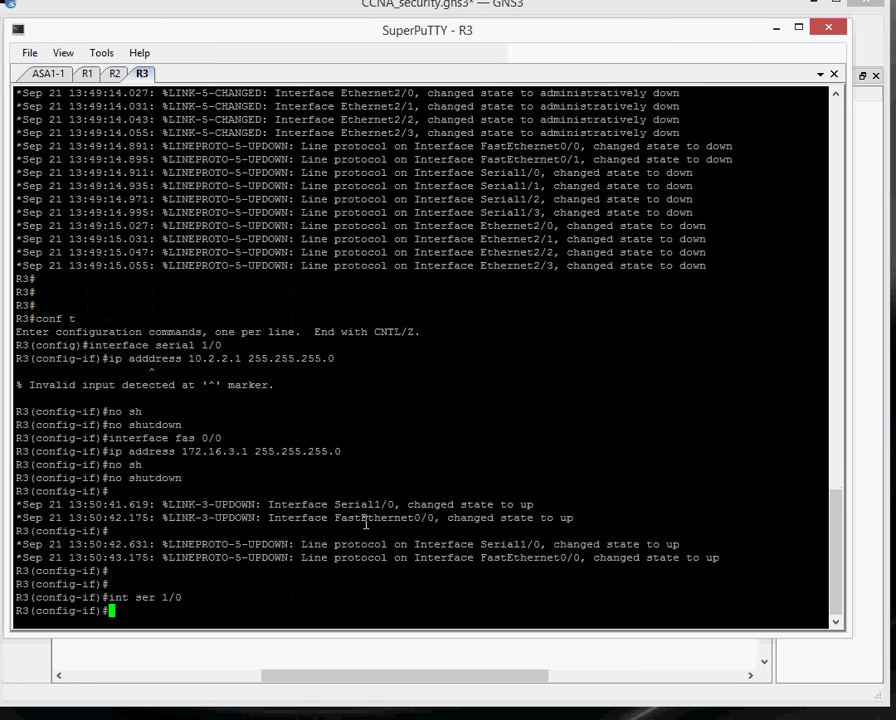
pyautogui.write('ip add')
pyautogui.press('Tab')
pyautogui.write('10.2.2.1 255')
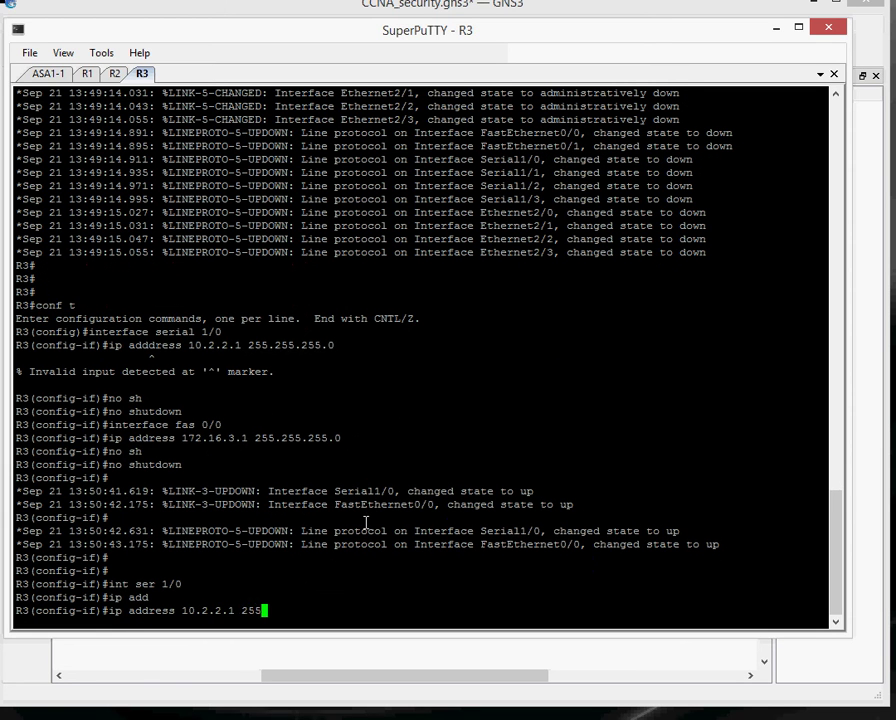
pyautogui.write('.255.255.0')
pyautogui.press('Return')
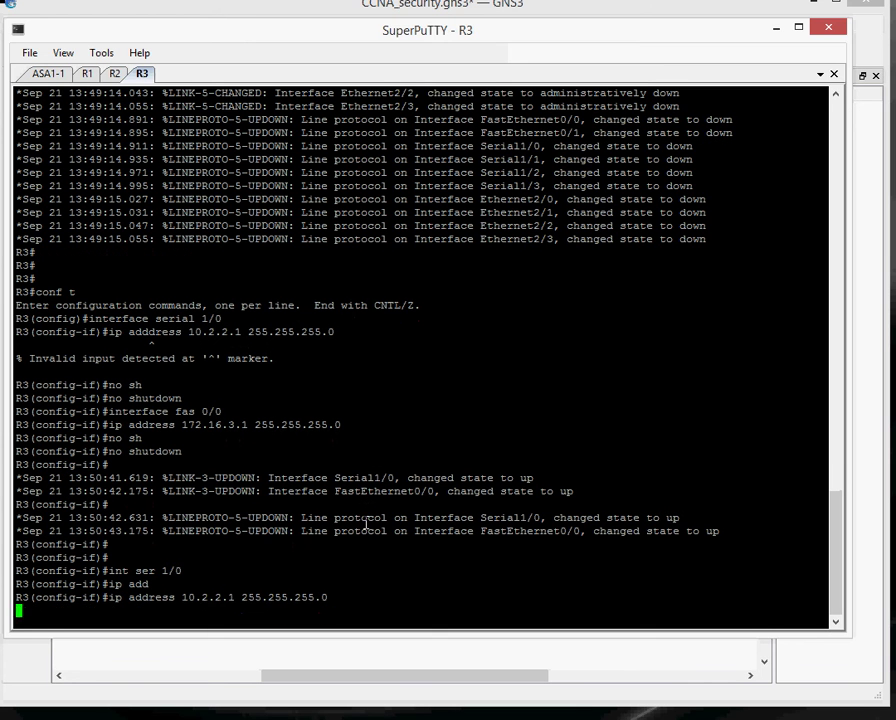
pyautogui.write('no sh')
pyautogui.press('Tab')
pyautogui.press('Return')
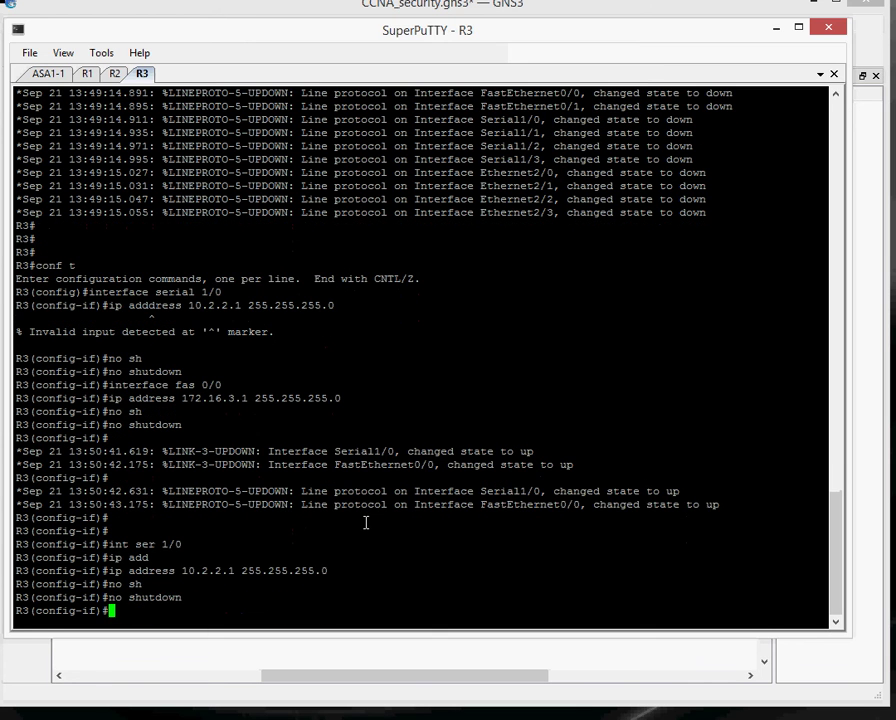
# Step: Exit configuration mode and run sh ip int brief to confirm R3's interfaces are up/up
pyautogui.hotkey('ctrl', 'z')
pyautogui.write('sh ip int br')
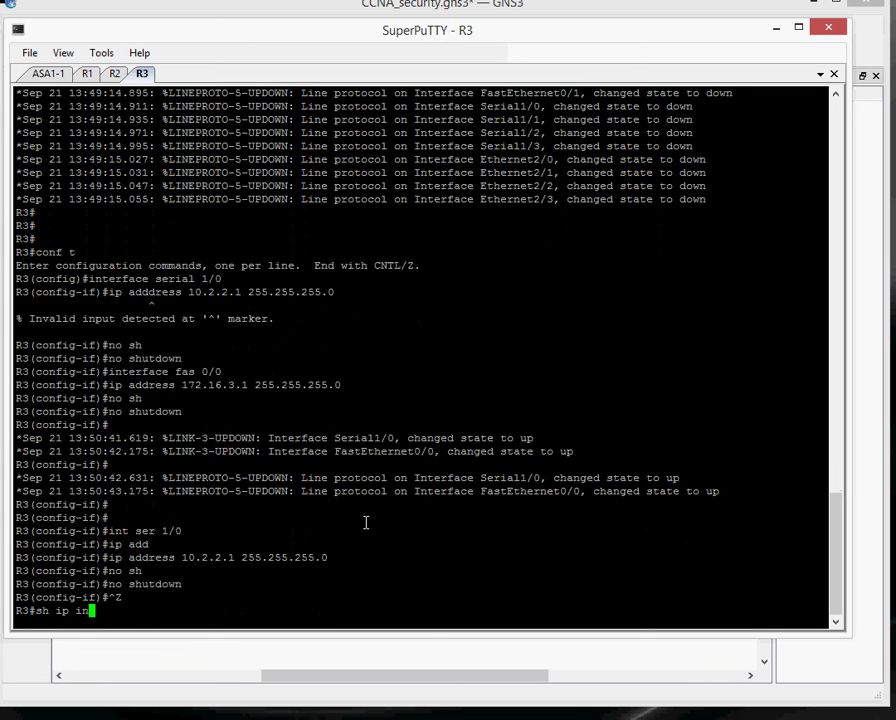
pyautogui.press('Tab')
pyautogui.press('Return')
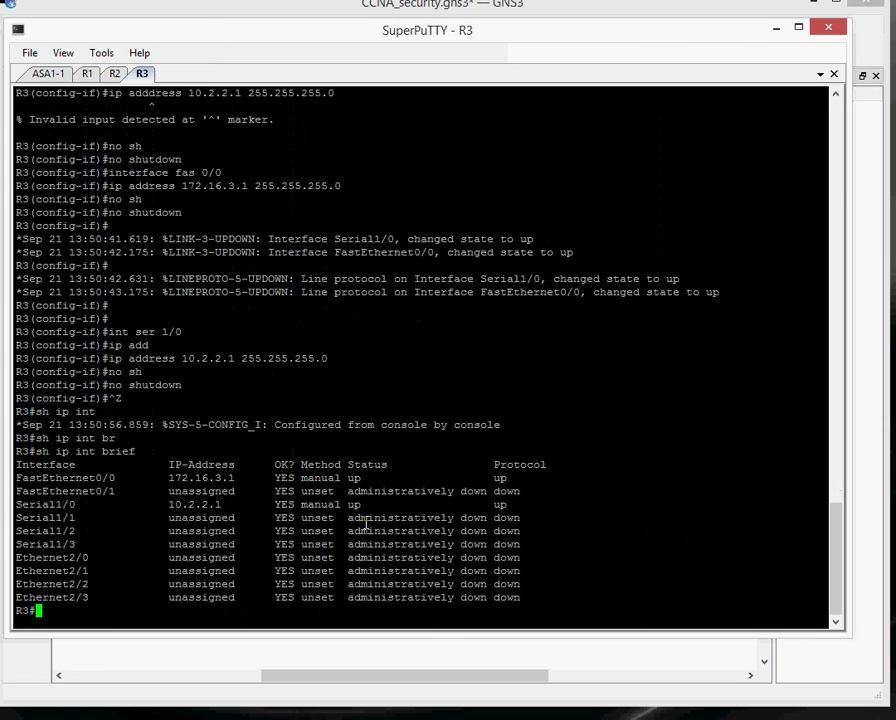
# Step: On R2, leave config mode and run sh ip int brief showing Serial1/0 10.1.1.2 and Serial1/1 10.2.2.2 up
pyautogui.click(87, 73)
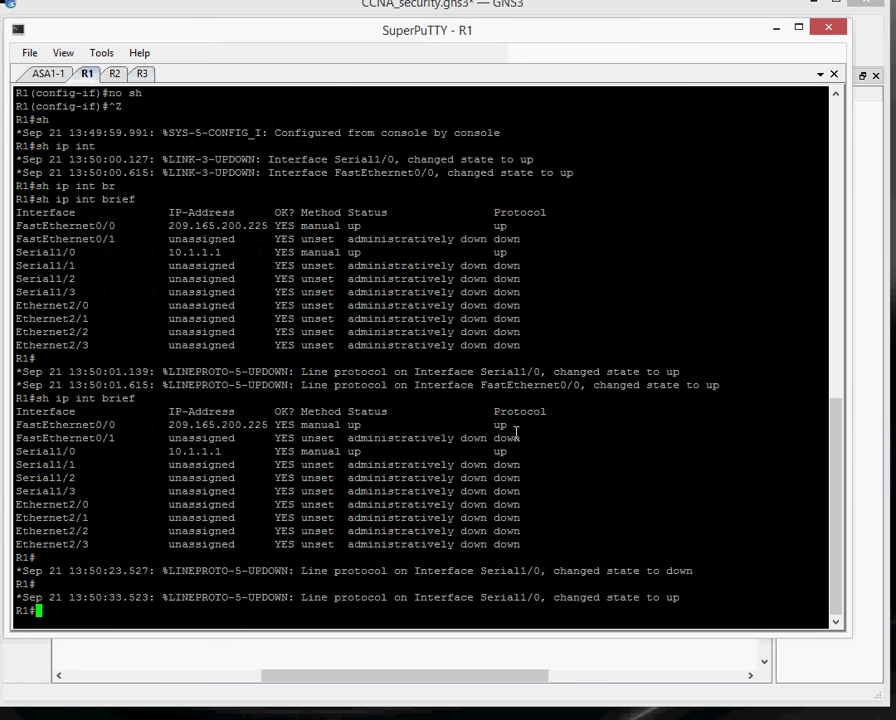
pyautogui.click(115, 74)
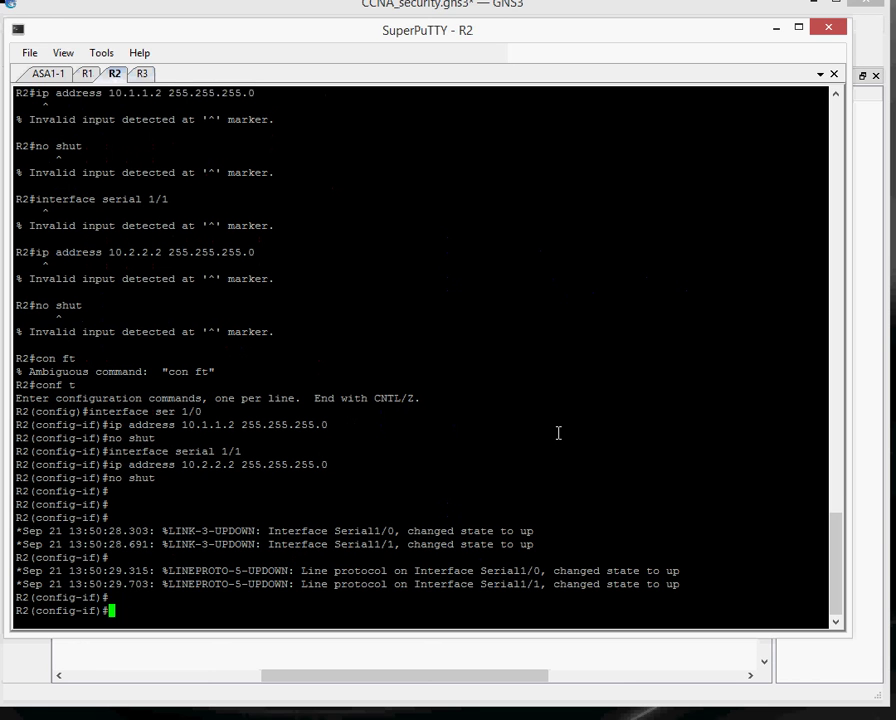
pyautogui.hotkey('ctrl', 'z')
pyautogui.write('sh ip ')
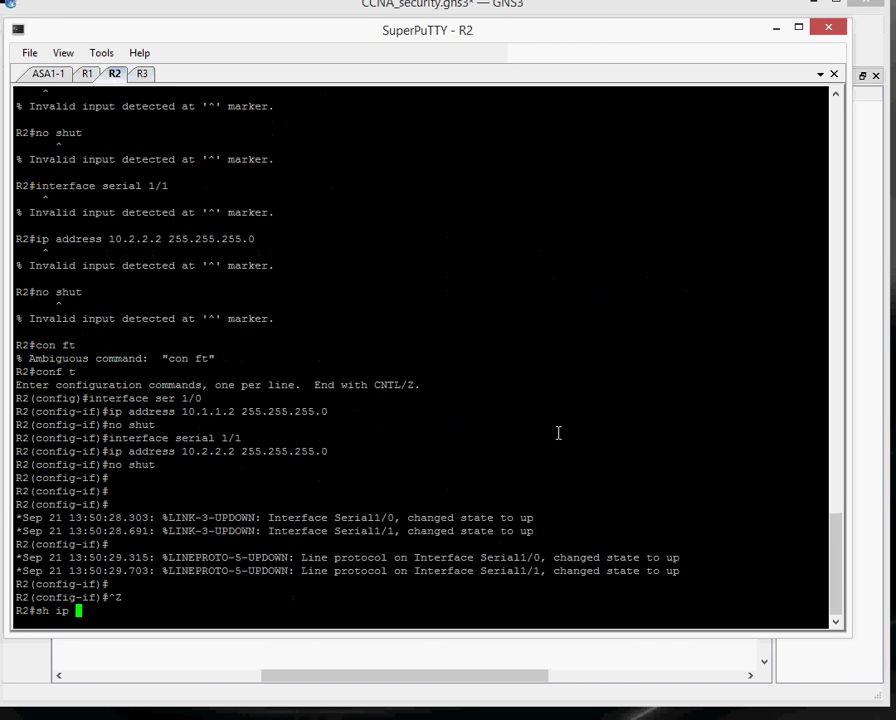
pyautogui.write(' int br')
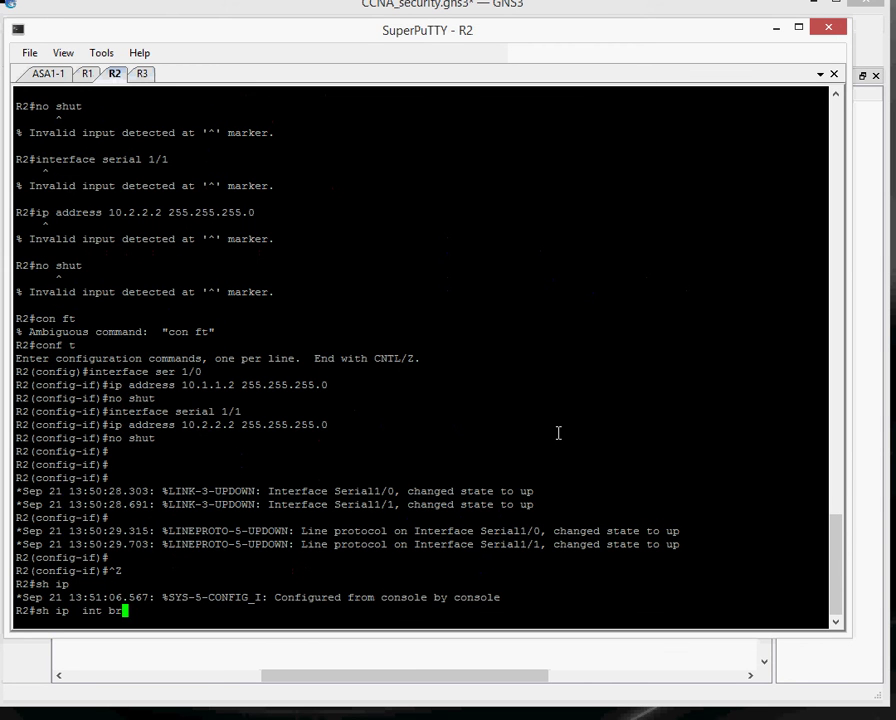
pyautogui.press('Tab')
pyautogui.press('Return')
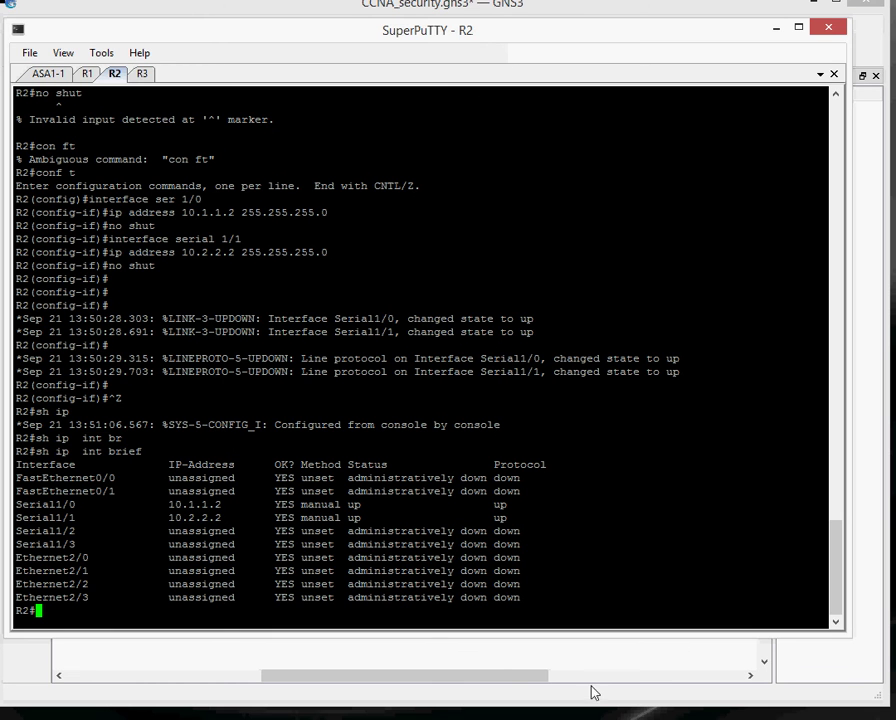
# Step: Look at XP1, then bring up 2ndXP's ipconfig showing 192.168.1.3 with gateway 192.168.1.1
pyautogui.click(505, 715)
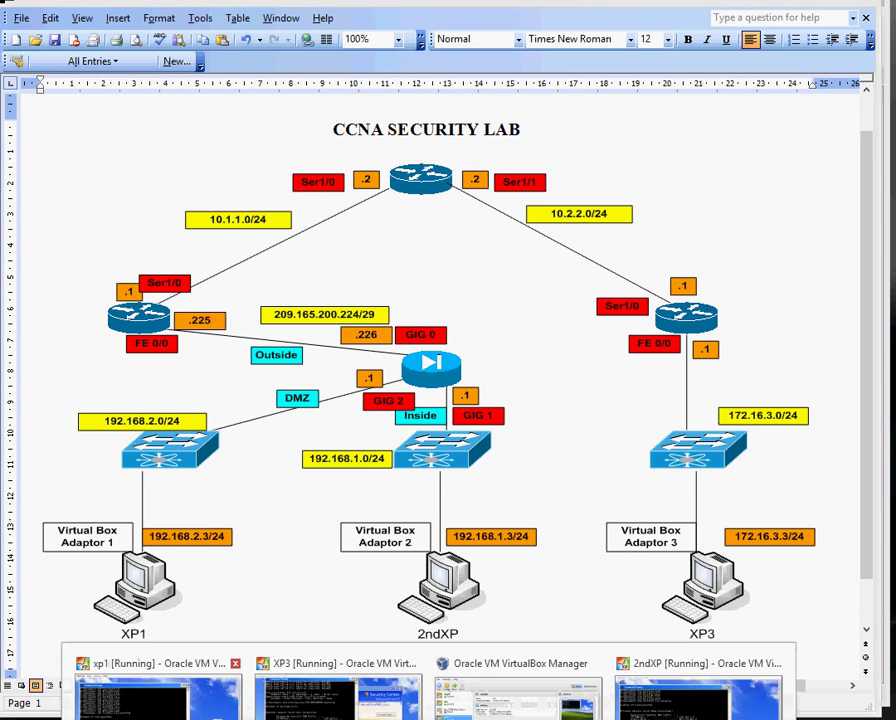
pyautogui.click(150, 700)
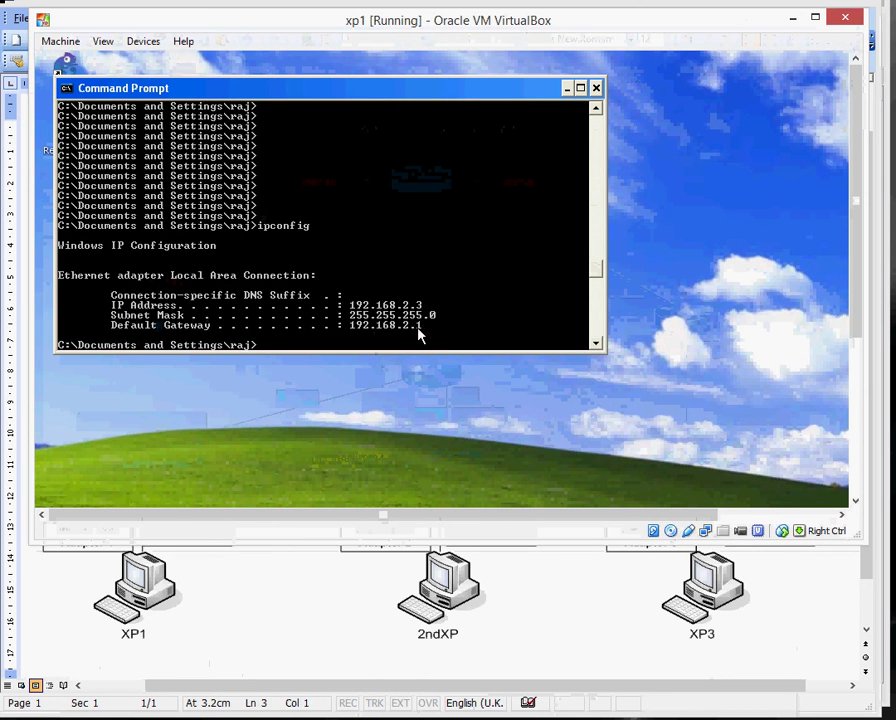
pyautogui.click(341, 641)
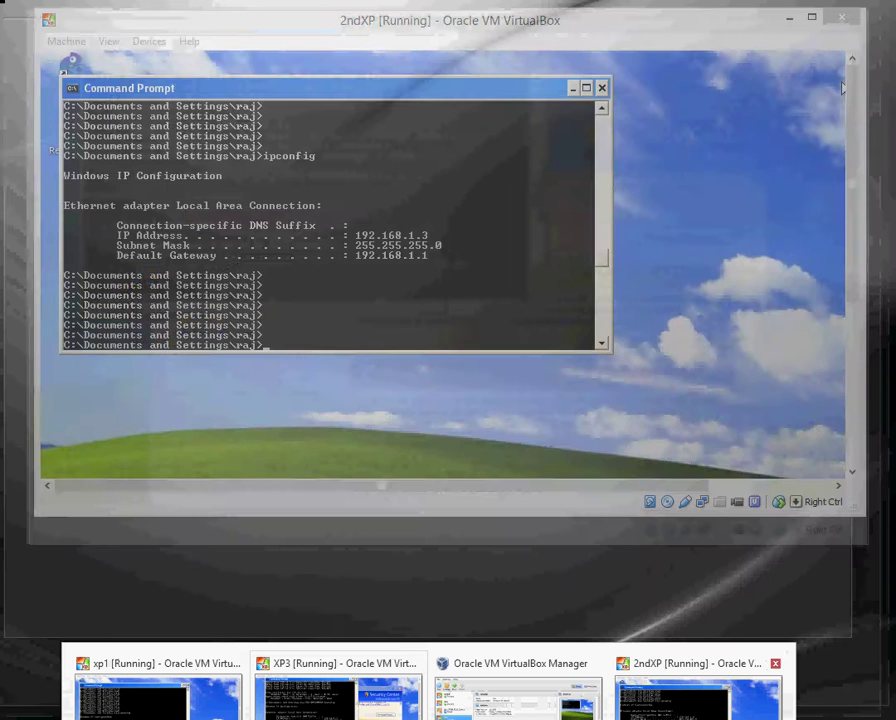
pyautogui.click(700, 690)
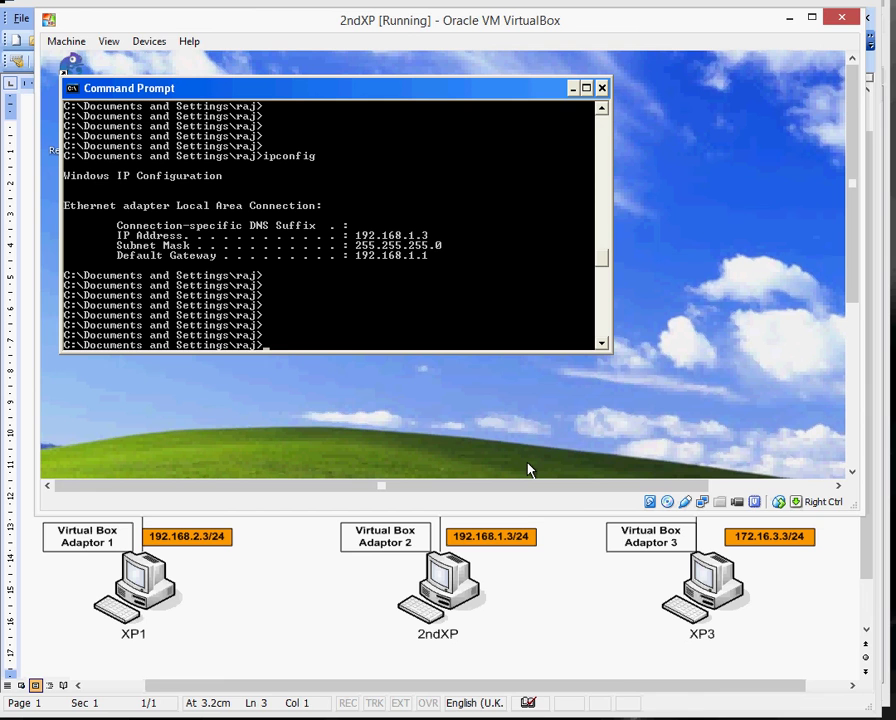
pyautogui.click(340, 700)
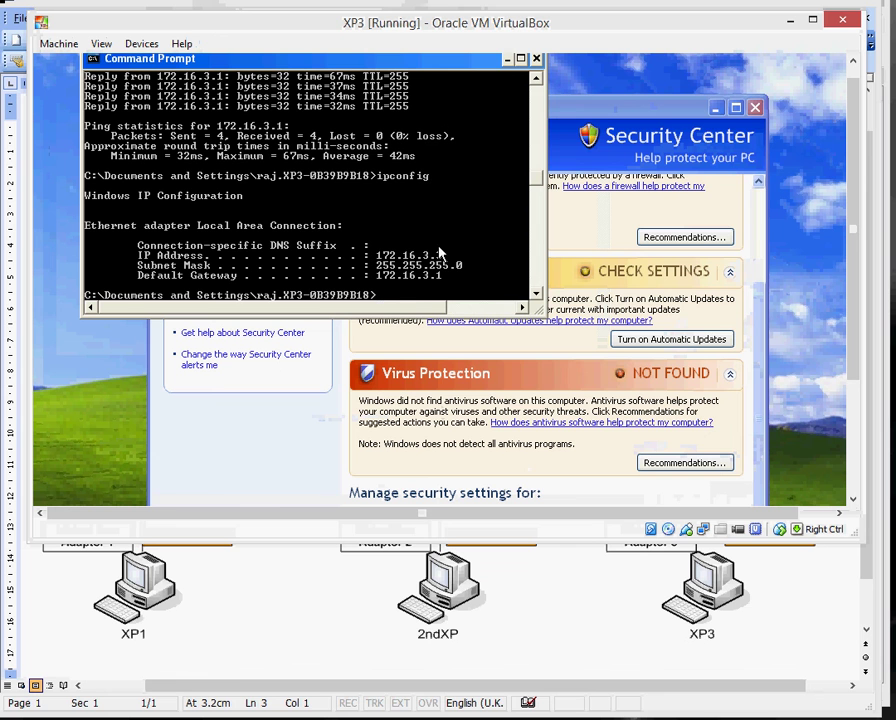
pyautogui.click(603, 113)
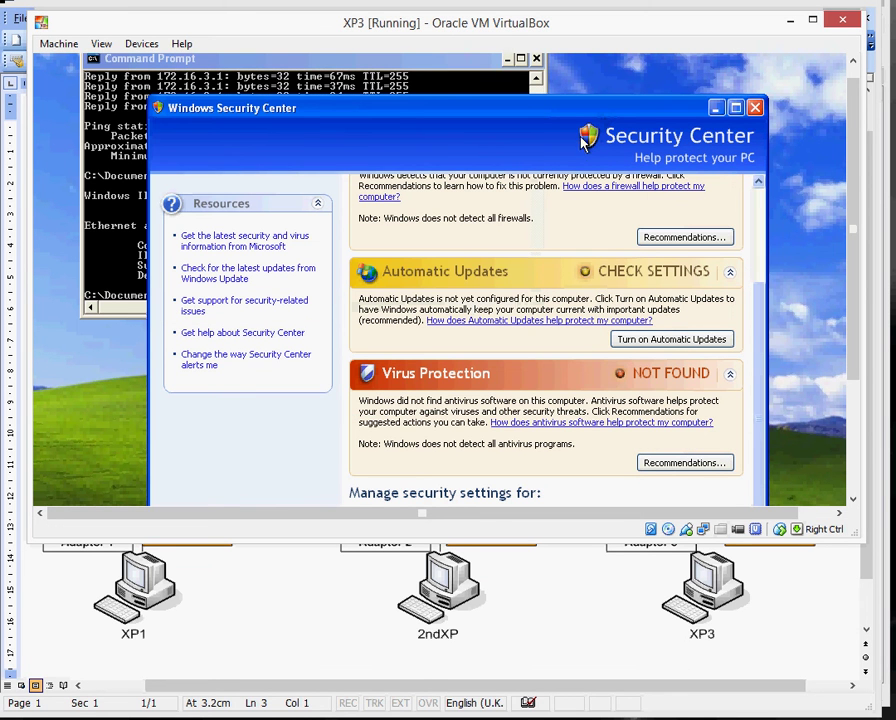
pyautogui.moveTo(763, 320)
pyautogui.mouseDown()
pyautogui.moveTo(758, 226)
pyautogui.moveTo(757, 318)
pyautogui.moveTo(752, 310)
pyautogui.mouseUp()
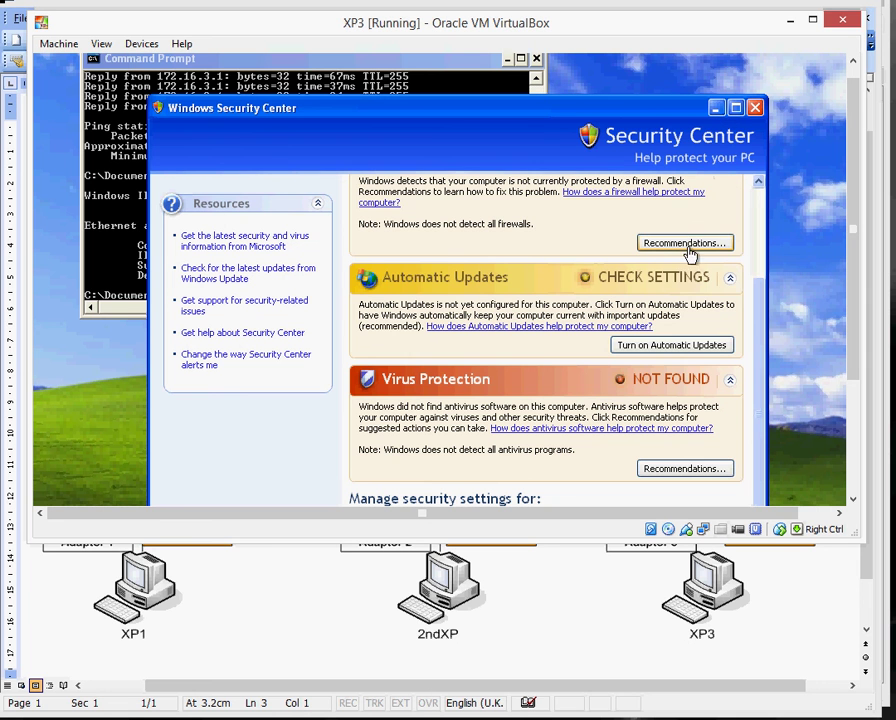
pyautogui.moveTo(759, 330); pyautogui.dragTo(757, 365)
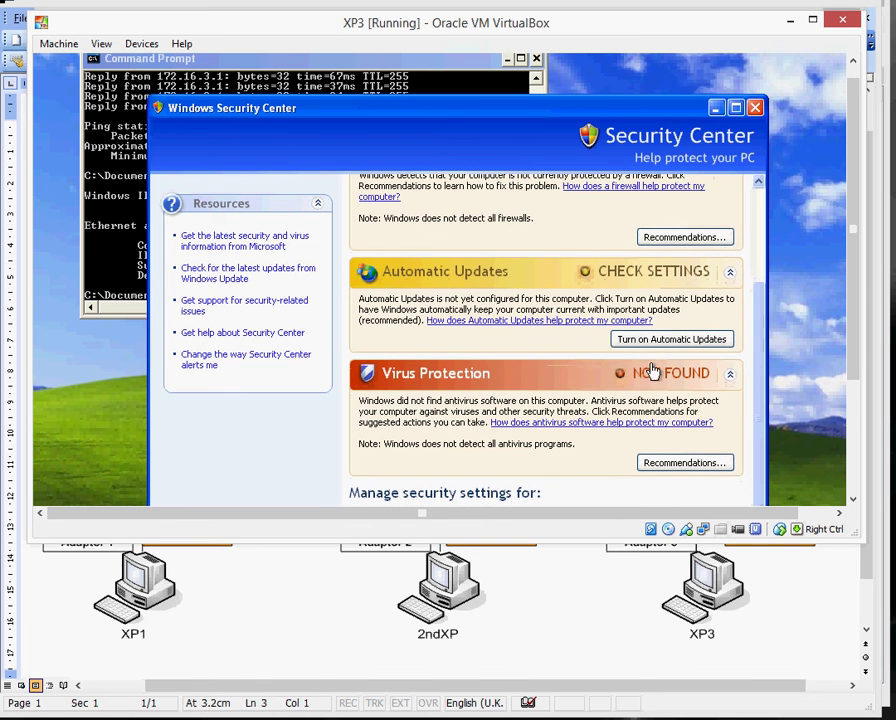
pyautogui.click(715, 107)
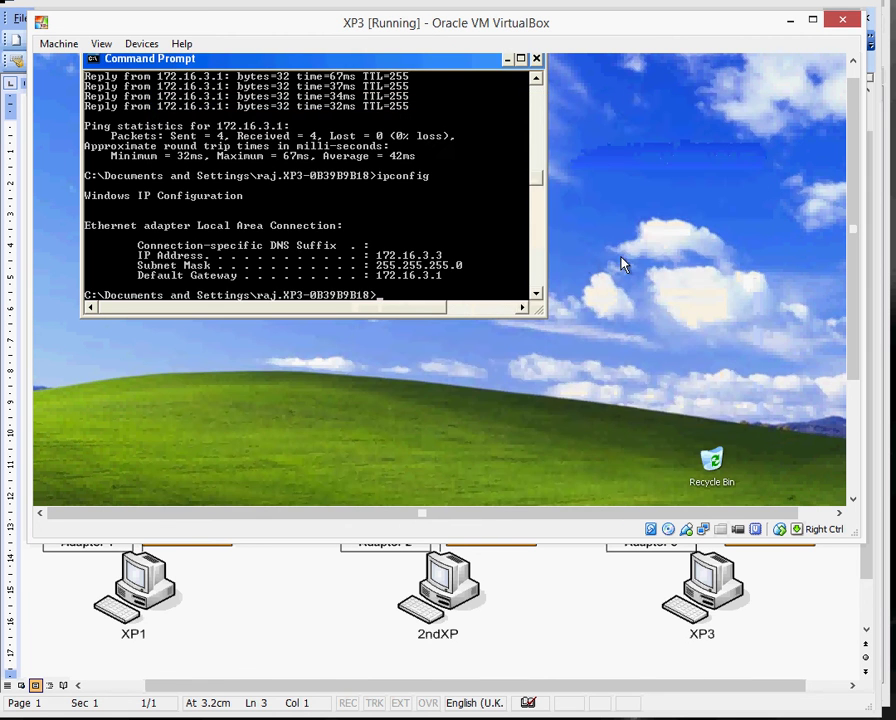
pyautogui.click(790, 21)
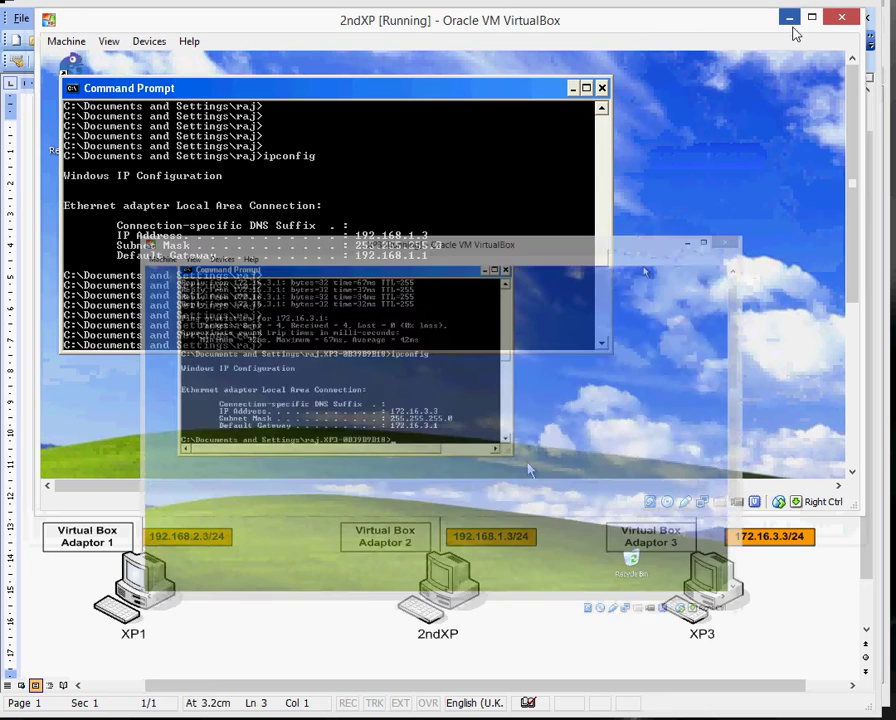
# Step: On ASA1-1, enable with a blank password and run sh interface ip brief to list unassigned interfaces
pyautogui.click(790, 20)
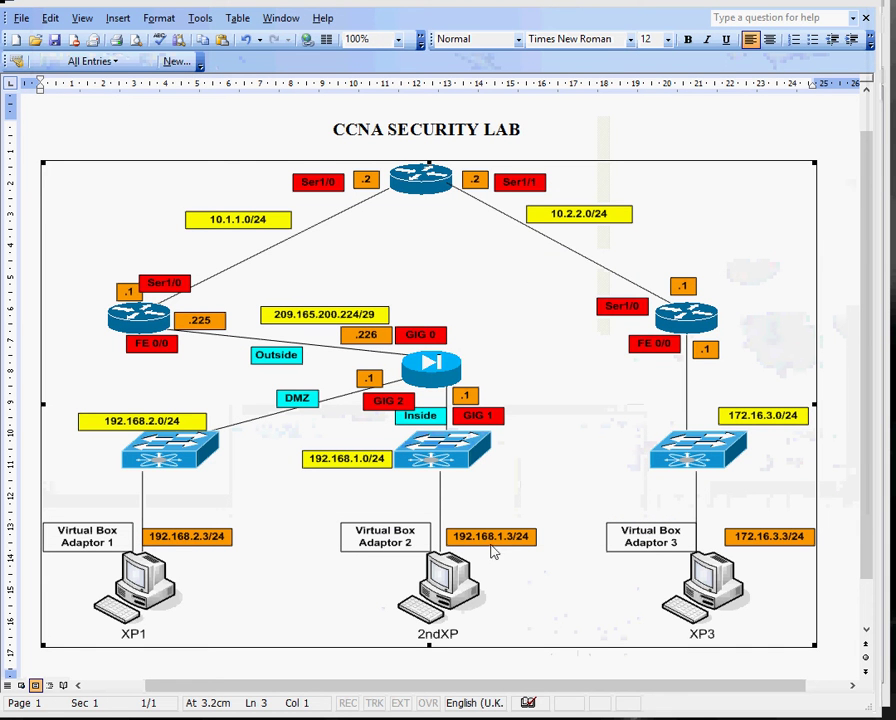
pyautogui.click(590, 715)
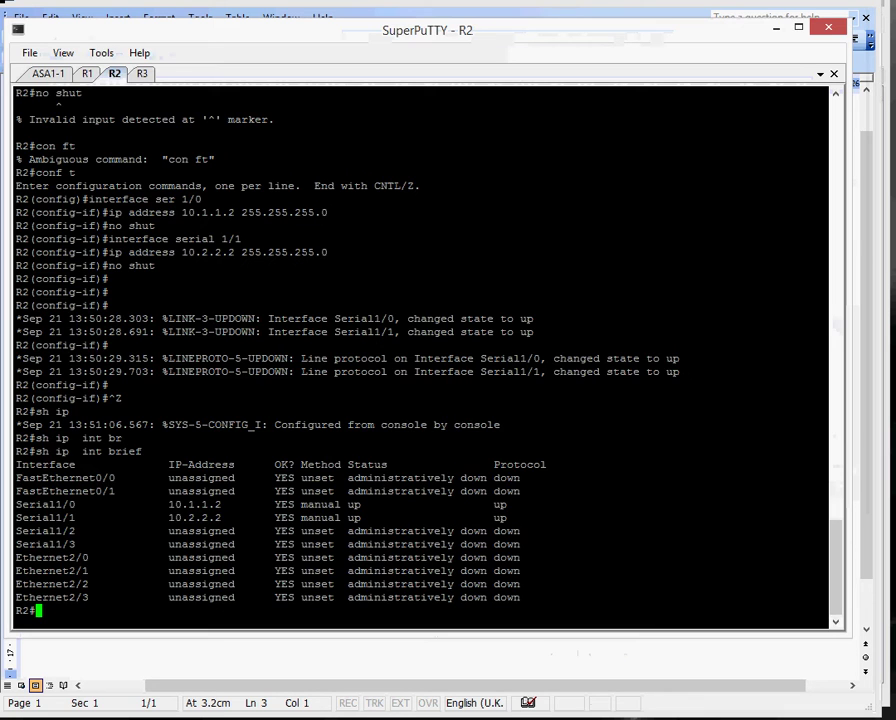
pyautogui.click(46, 72)
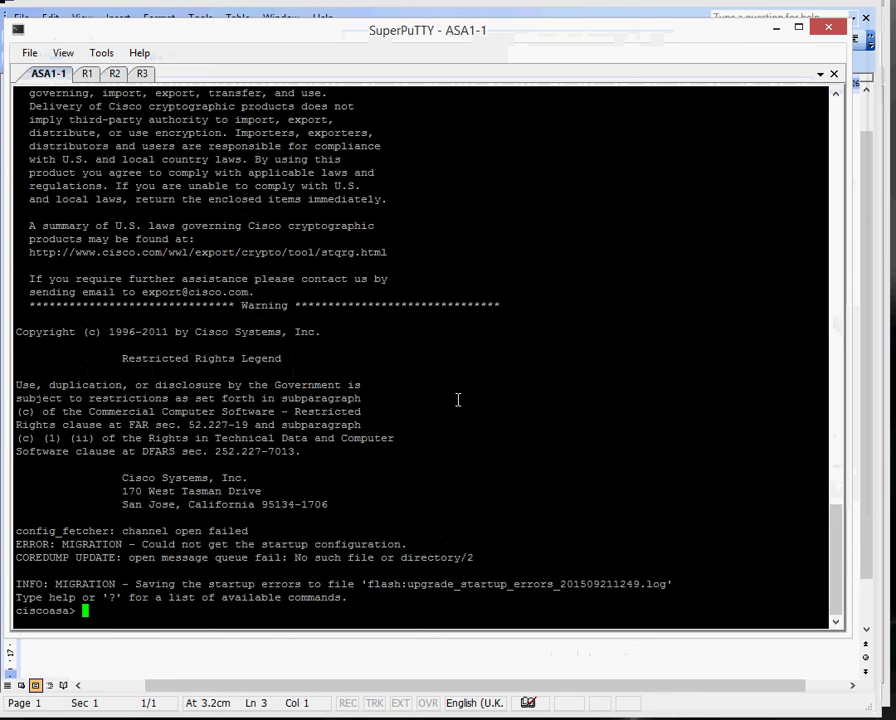
pyautogui.press('Return')
pyautogui.press('Return')
pyautogui.write('en')
pyautogui.press('Return')
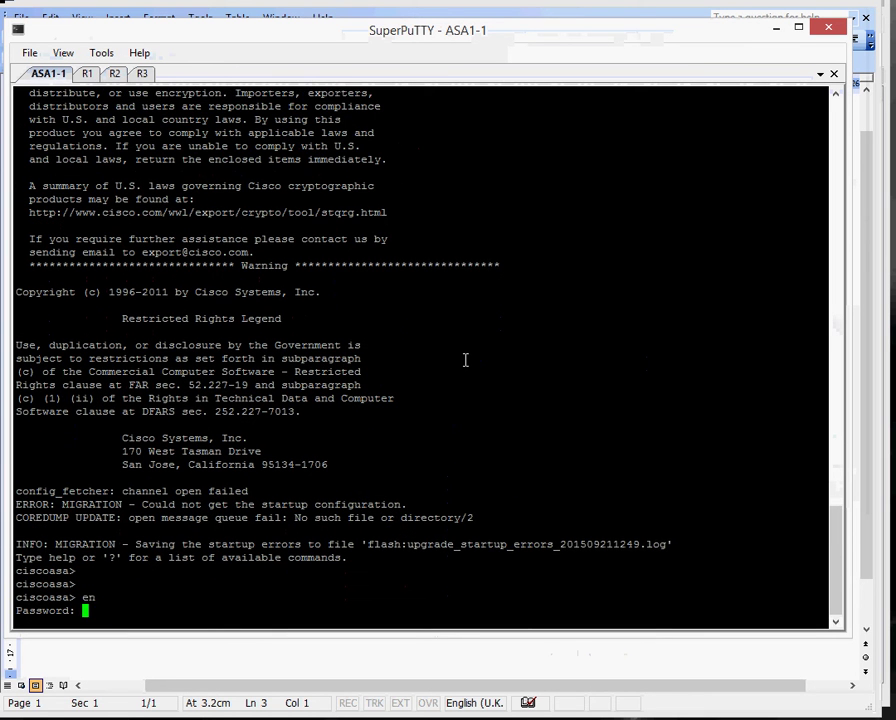
pyautogui.press('Return')
pyautogui.write('sh inter')
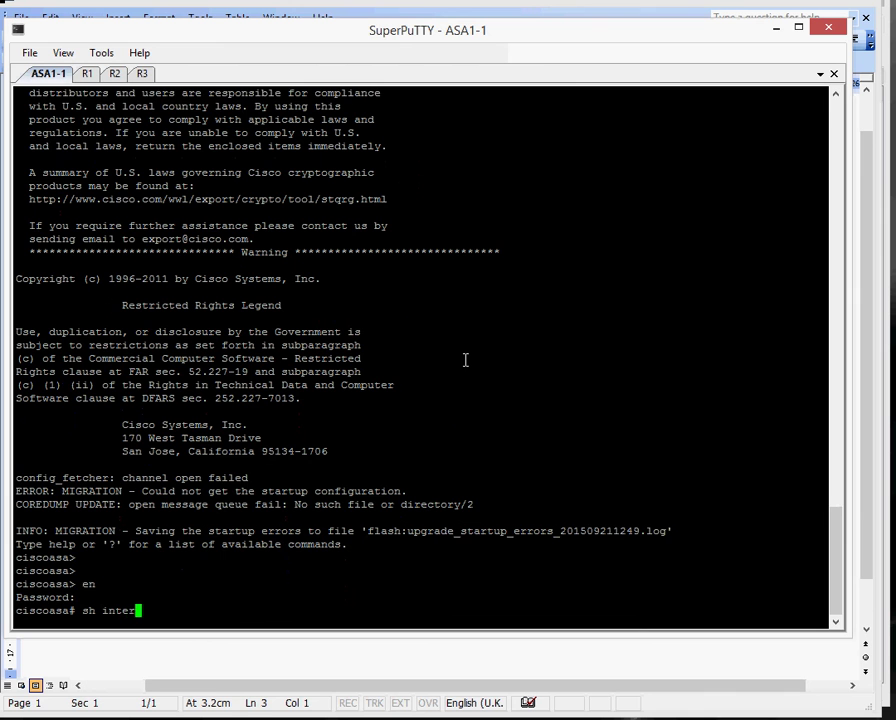
pyautogui.press('Tab')
pyautogui.write('ip br')
pyautogui.press('Tab')
pyautogui.press('Return')
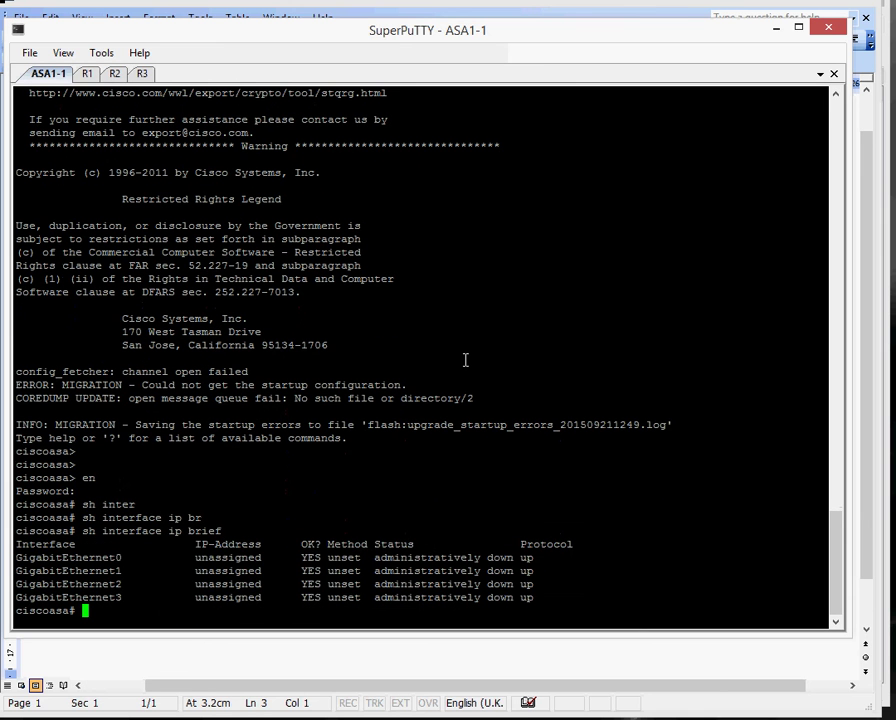
# Step: Enter ASA global configuration mode, answering 'a' to the anonymous reporting prompt
pyautogui.write('c')
pyautogui.write('onf t')
pyautogui.press('Return')
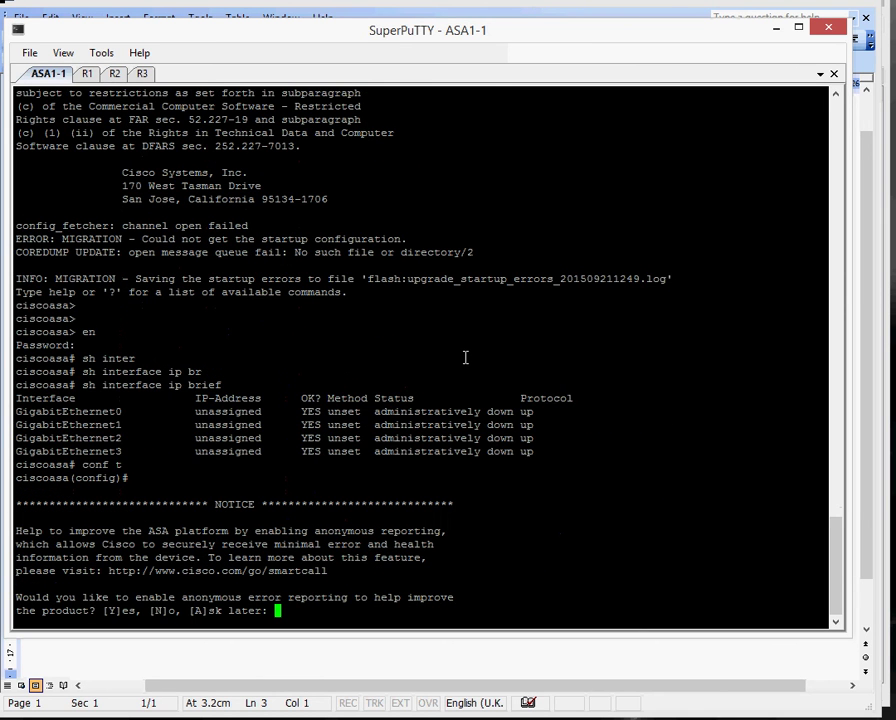
pyautogui.write('a')
pyautogui.press('Return')
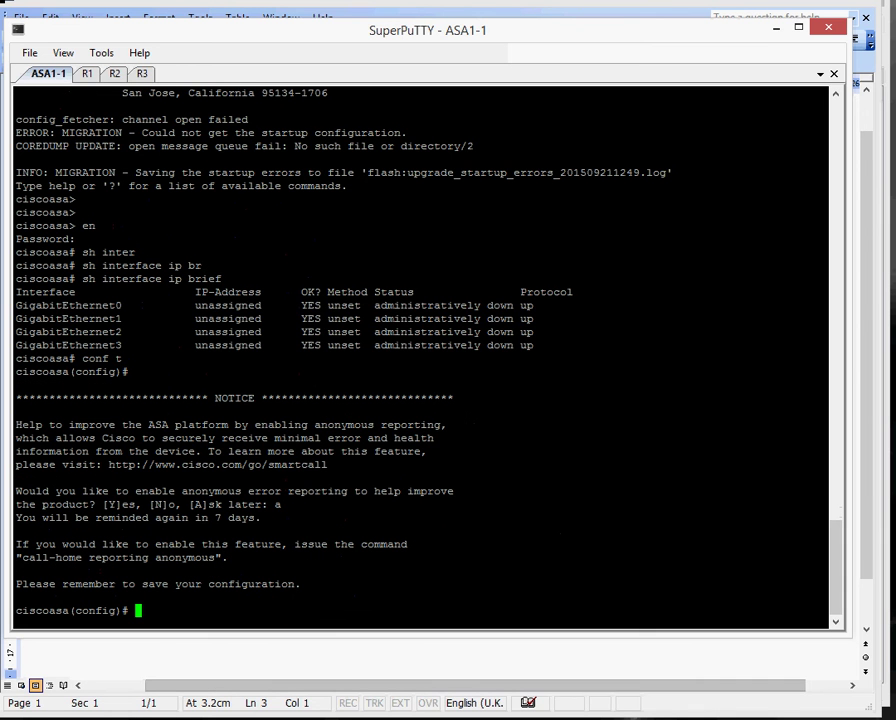
# Step: Paste the ASA outside, inside and DMZ interface configuration copied from the notes into the console
pyautogui.hotkey('alt', 'Tab')
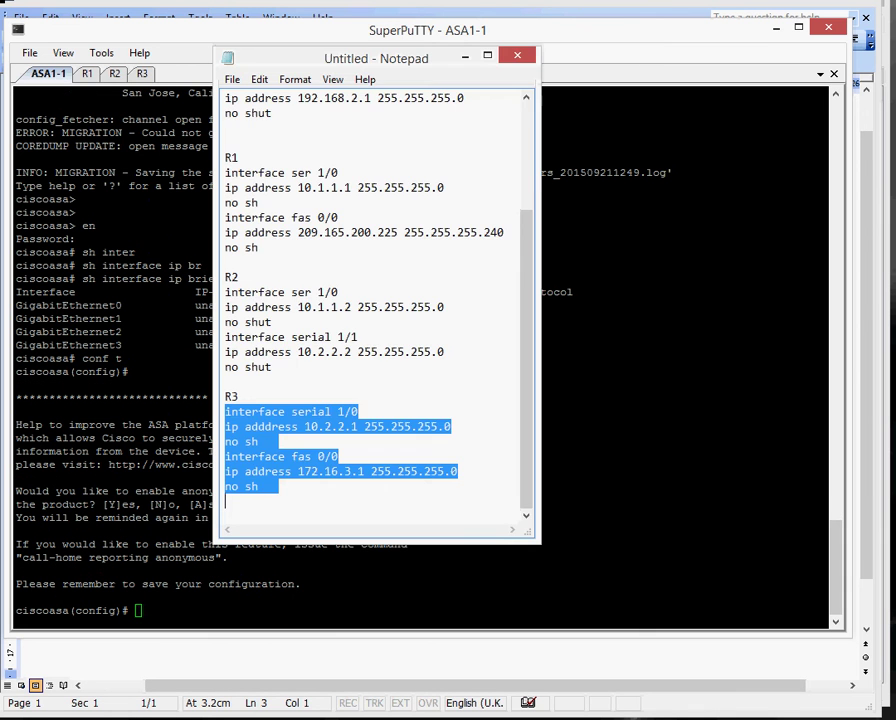
pyautogui.scroll(3, 370, 240)
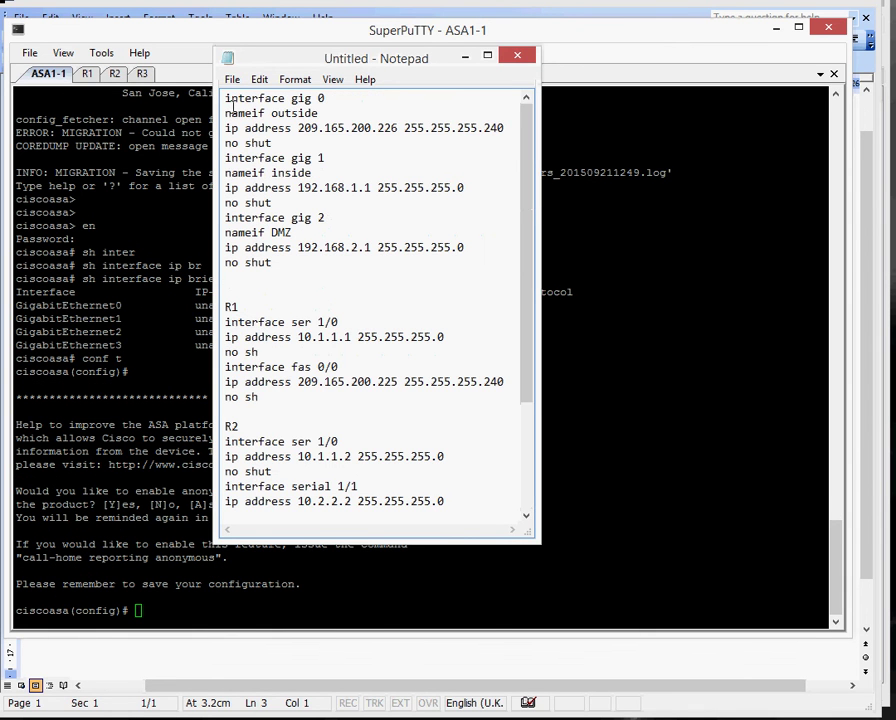
pyautogui.moveTo(225, 98); pyautogui.dragTo(448, 266)
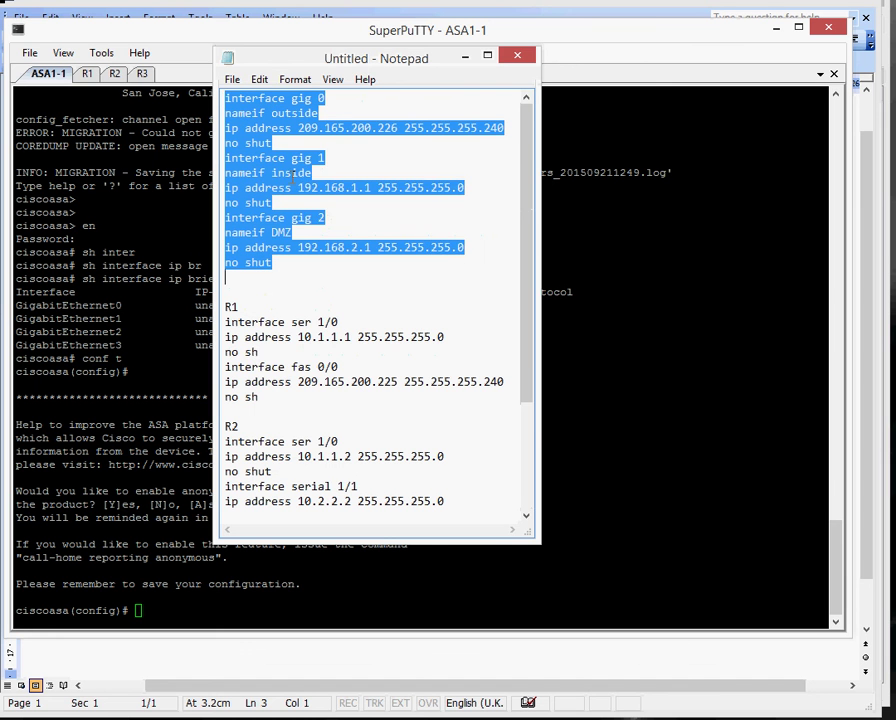
pyautogui.rightClick(290, 158)
pyautogui.click(333, 210)
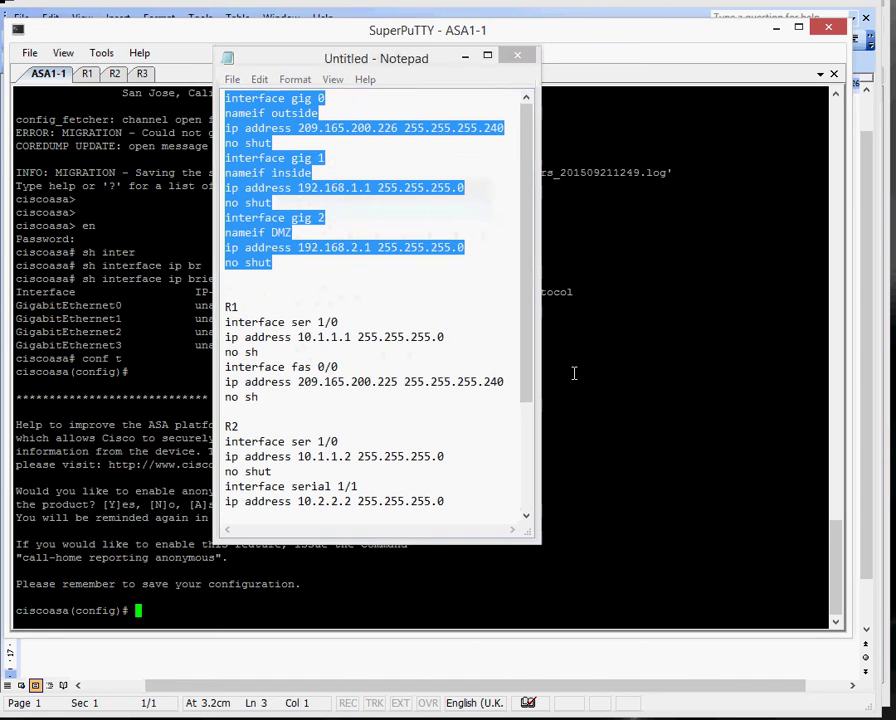
pyautogui.click(574, 373)
pyautogui.rightClick(574, 372)
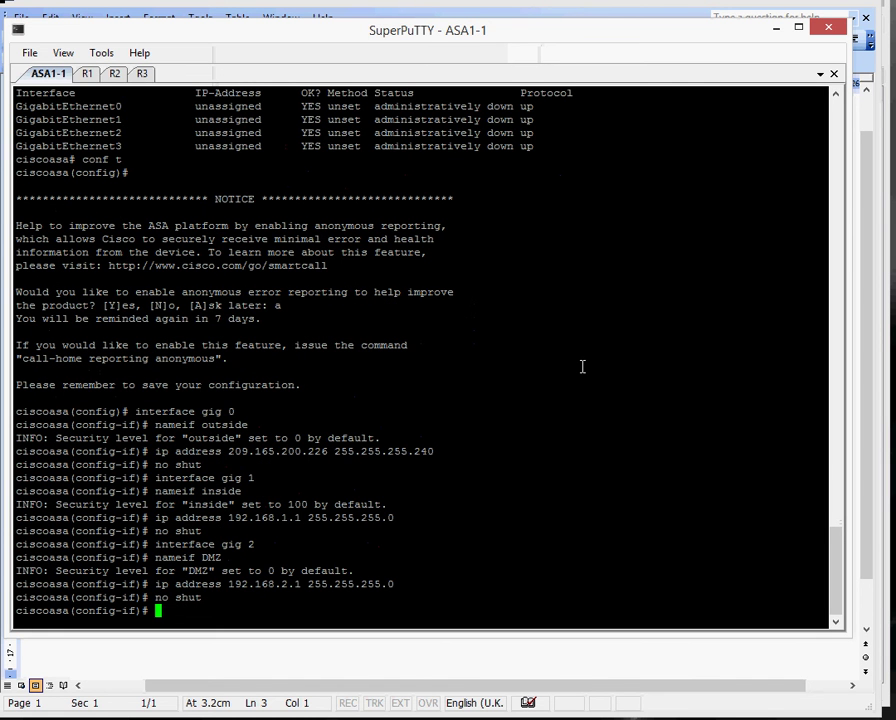
pyautogui.press('Return')
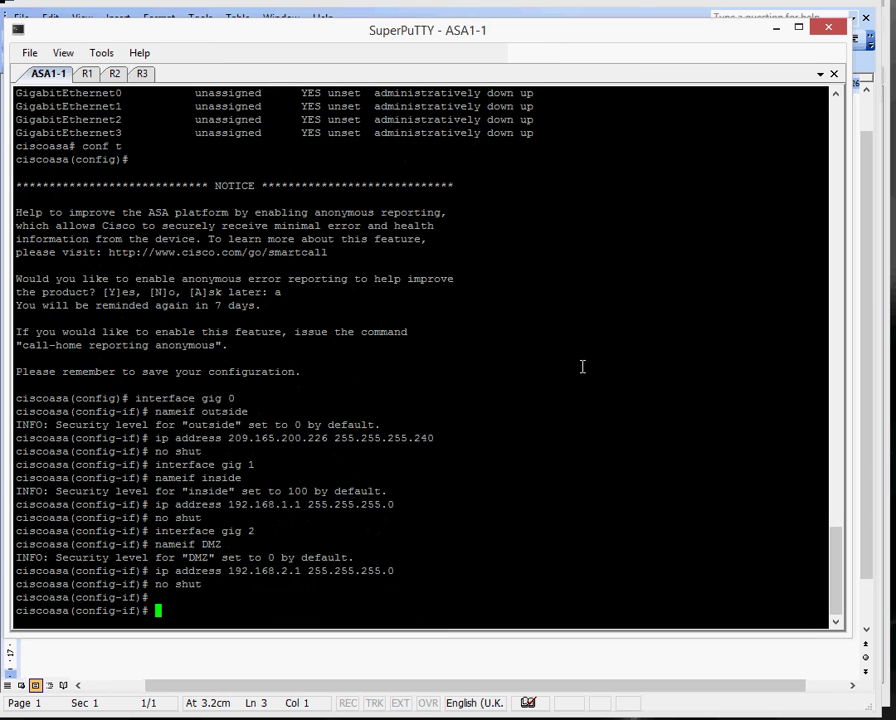
pyautogui.press('Return')
# Step: Run sh interface ip brief showing 209.165.200.226, 192.168.1.1 and 192.168.2.1 all up/up
pyautogui.press('Up')
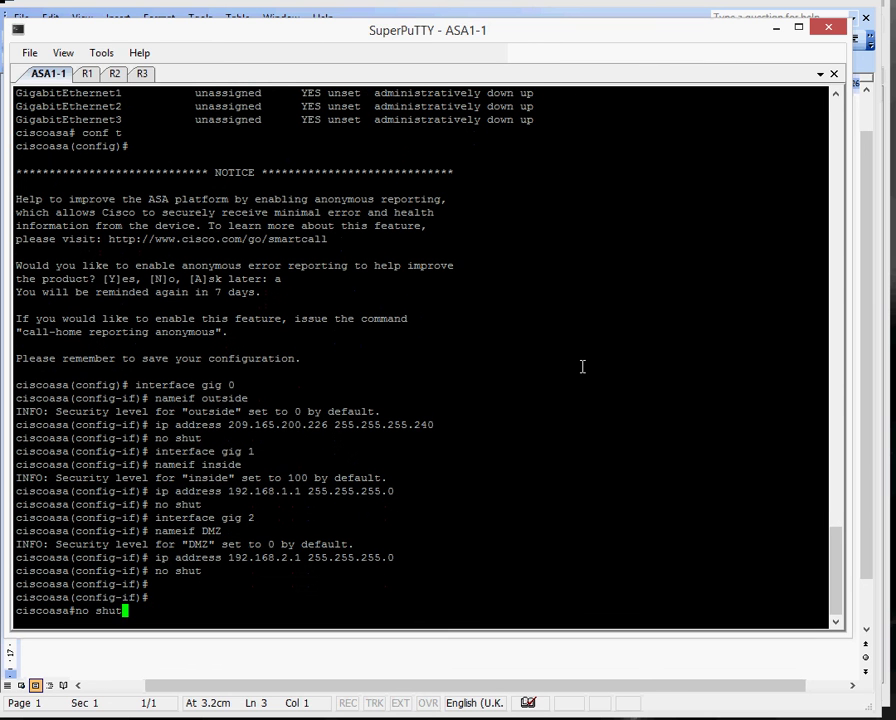
pyautogui.press('Up')
pyautogui.press('Up')
pyautogui.press('Up')
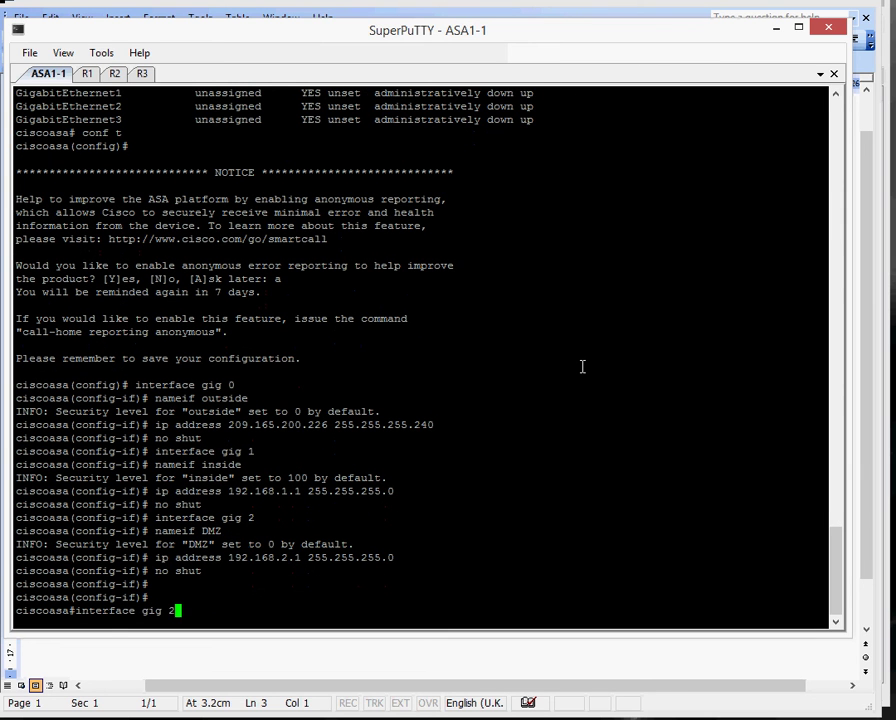
pyautogui.press('Up')
pyautogui.press('Up')
pyautogui.press('Up')
pyautogui.press('Up')
pyautogui.press('Up')
pyautogui.press('BackSpace')
pyautogui.press('BackSpace')
pyautogui.press('BackSpace')
pyautogui.press('BackSpace')
pyautogui.press('BackSpace')
pyautogui.press('BackSpace')
pyautogui.press('BackSpace')
pyautogui.write('sh inter')
pyautogui.press('Tab')
pyautogui.write('ip br')
pyautogui.press('Tab')
pyautogui.press('Return')
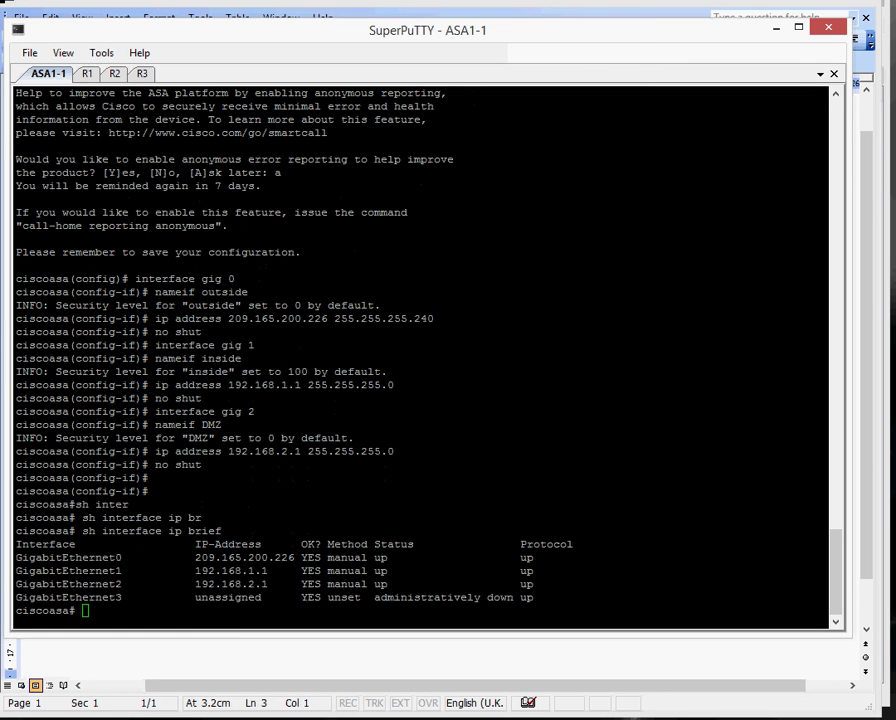
# Step: Bring the Word CCNA Security Lab diagram in front of the ASA1-1 console
pyautogui.hotkey('alt', 'Tab')
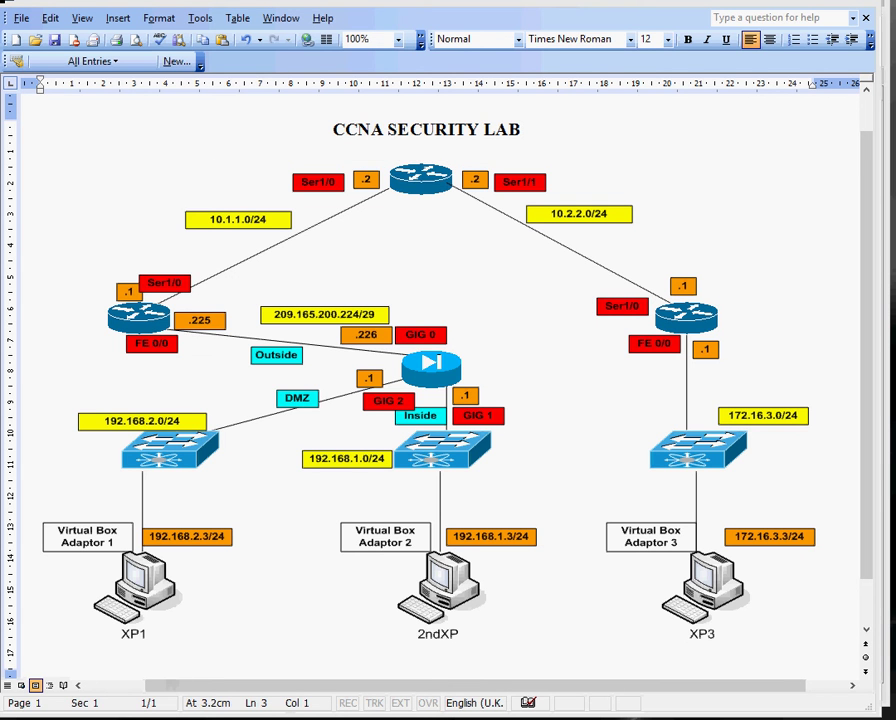
# Step: From XP1's Command Prompt, ping the ASA DMZ address 192.168.2.1 and get replies
pyautogui.moveTo(470, 712)
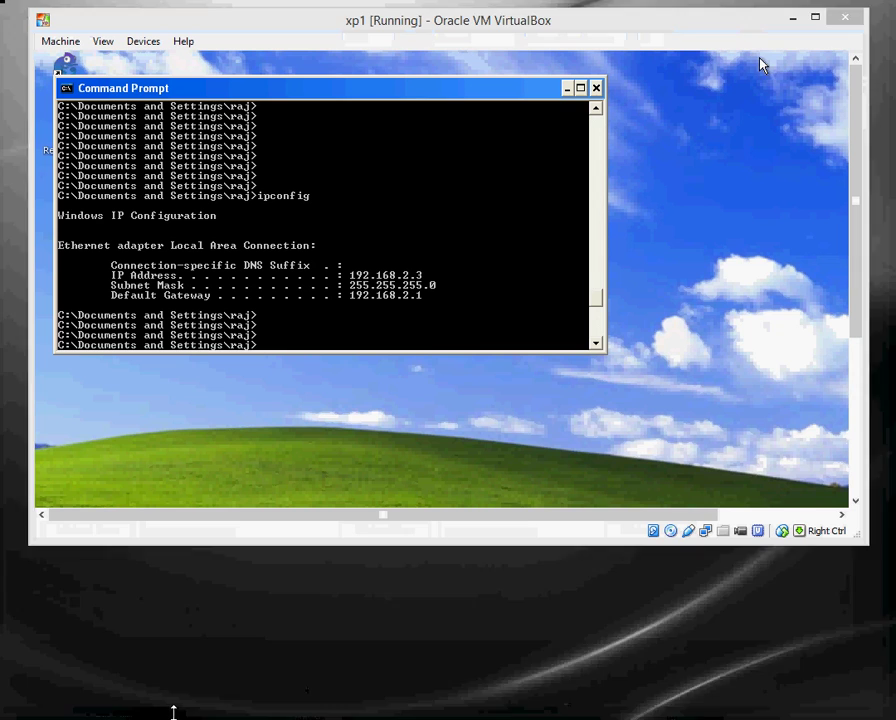
pyautogui.click(174, 705)
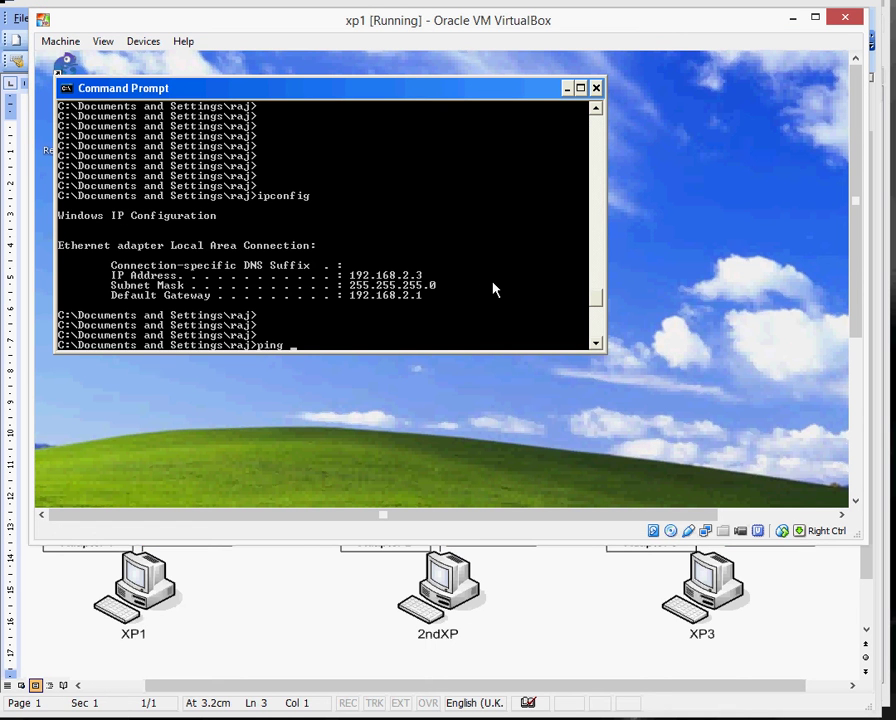
pyautogui.write('192.168.2.1')
pyautogui.press('Return')
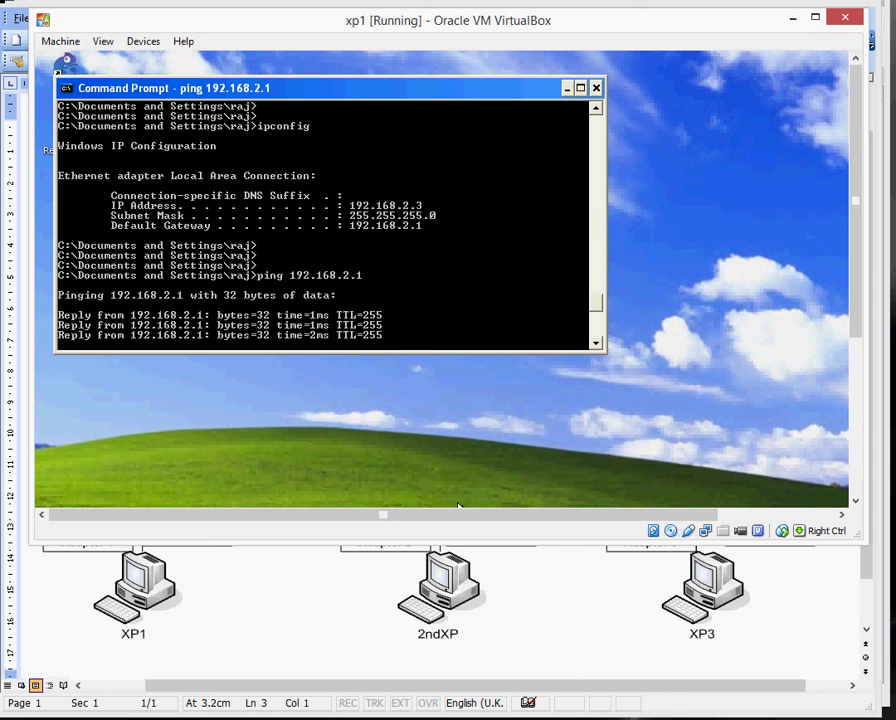
pyautogui.hotkey('alt', 'Tab')
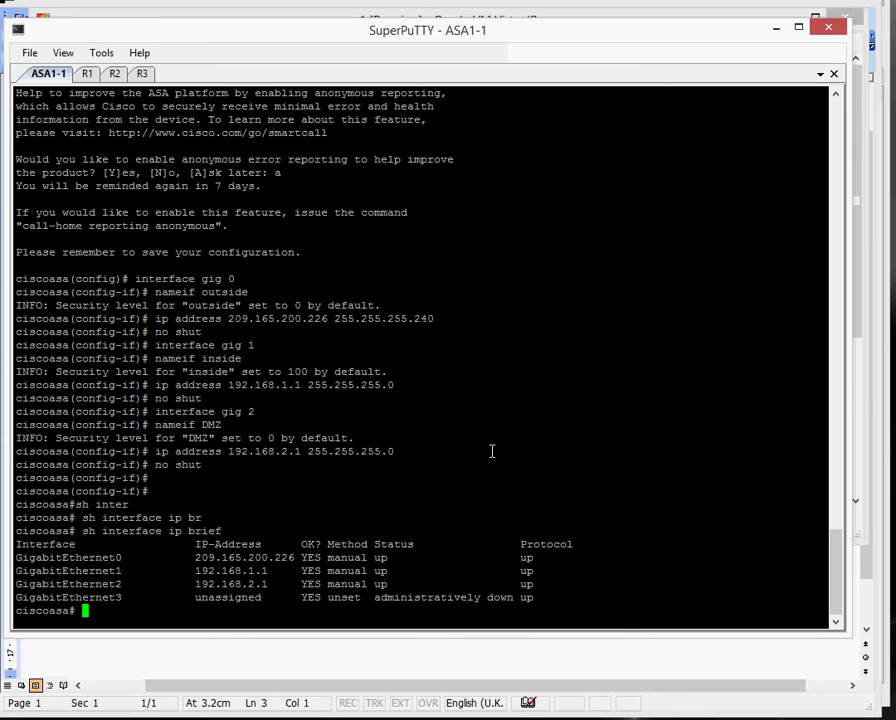
# Step: Ping XP1 at 192.168.2.3 from the ASA1-1 console, then bring the Word lab diagram forward
pyautogui.write('ping 192.168.2.3')
pyautogui.press('Return')
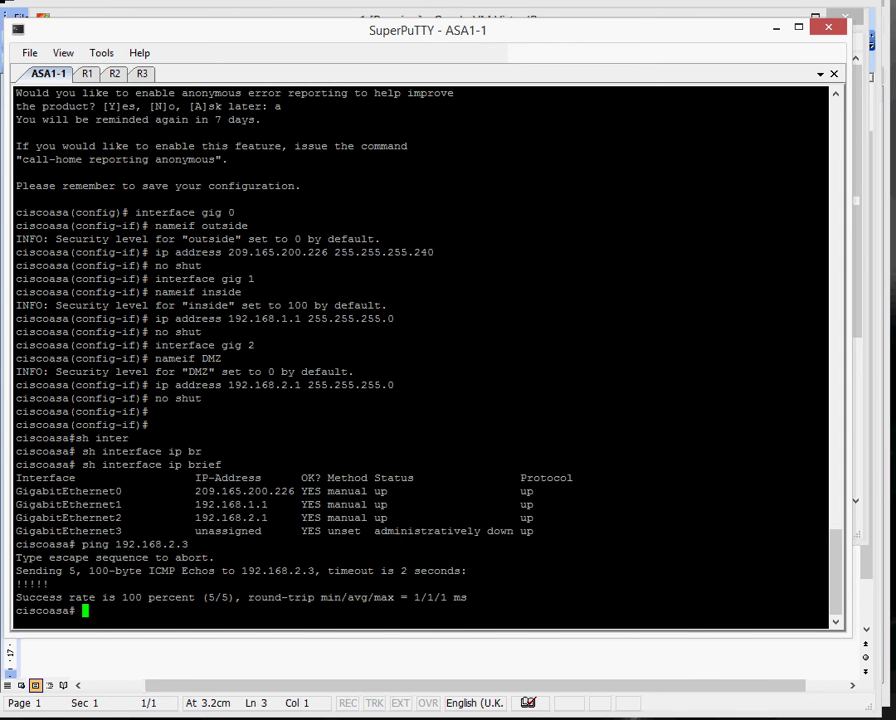
pyautogui.hotkey('alt', 'Tab')
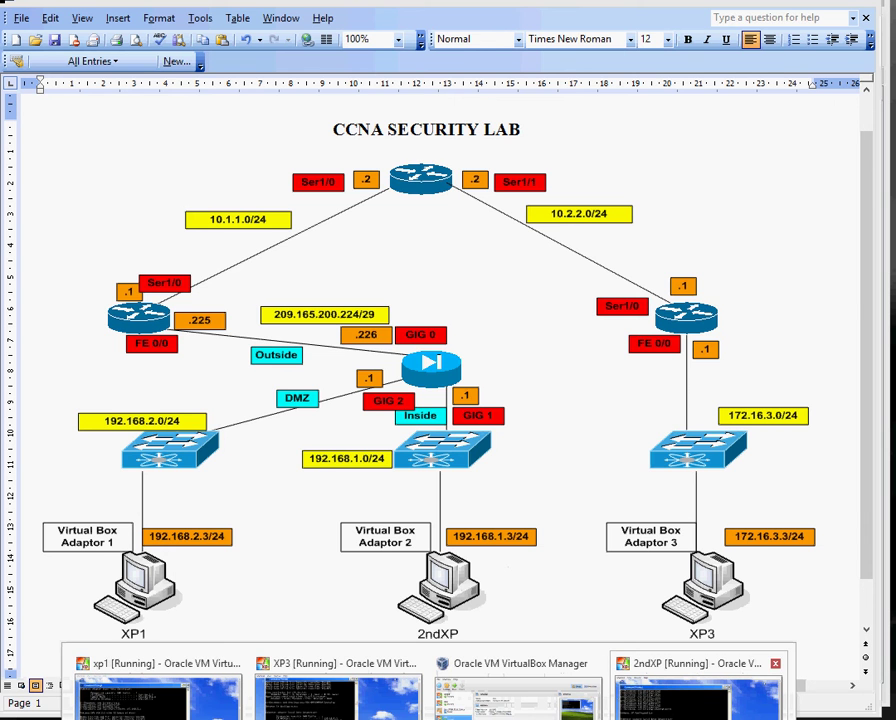
# Step: From 2ndXP's Command Prompt, ping the ASA inside address 192.168.1.1, then return to the ASA console
pyautogui.hotkey('alt', 'Tab')
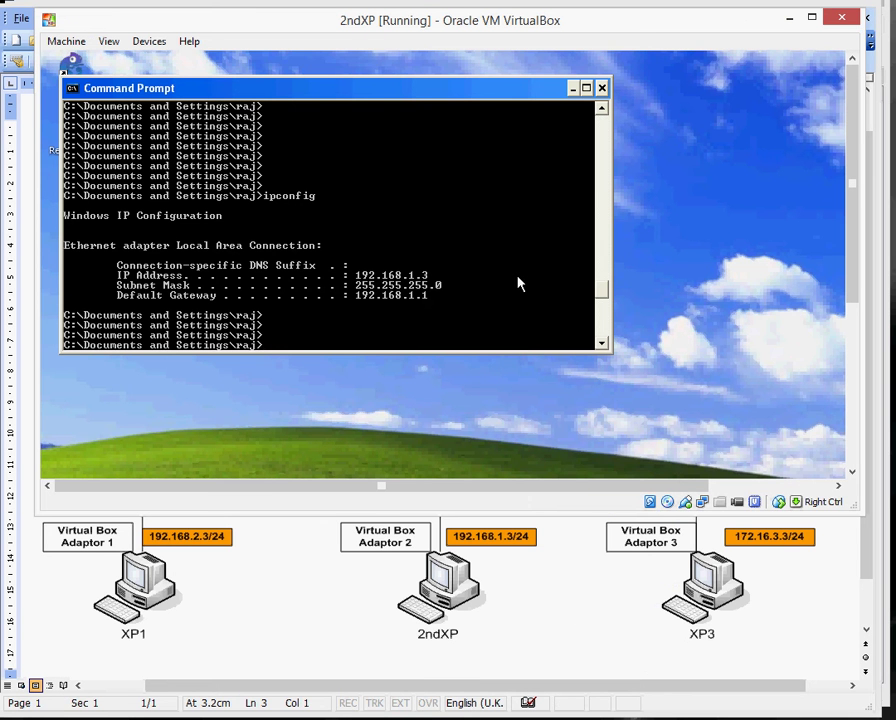
pyautogui.write('ping 192.168.1.1')
pyautogui.press('Return')
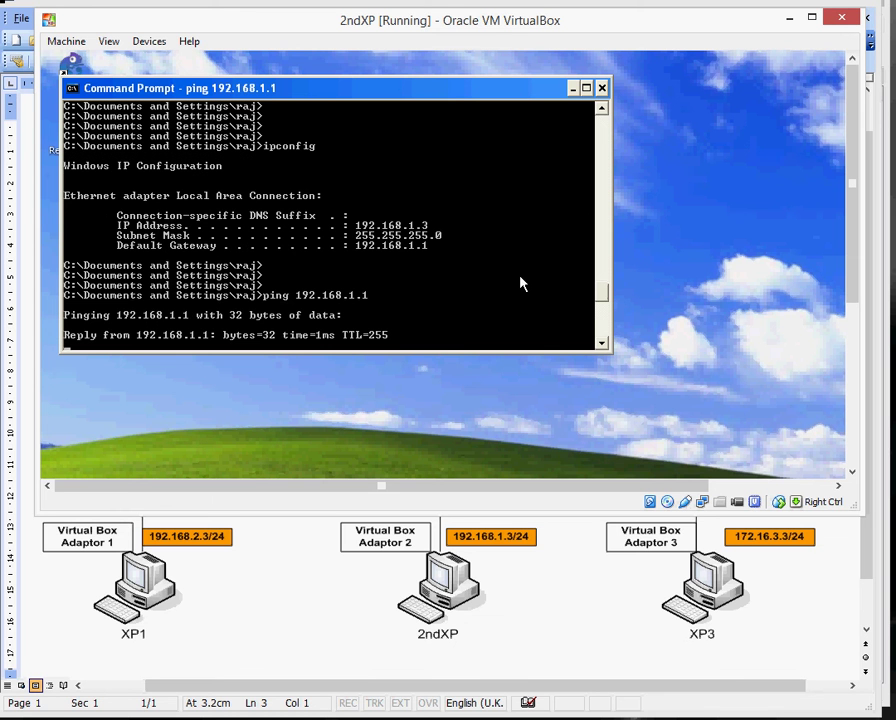
pyautogui.hotkey('alt', 'Tab')
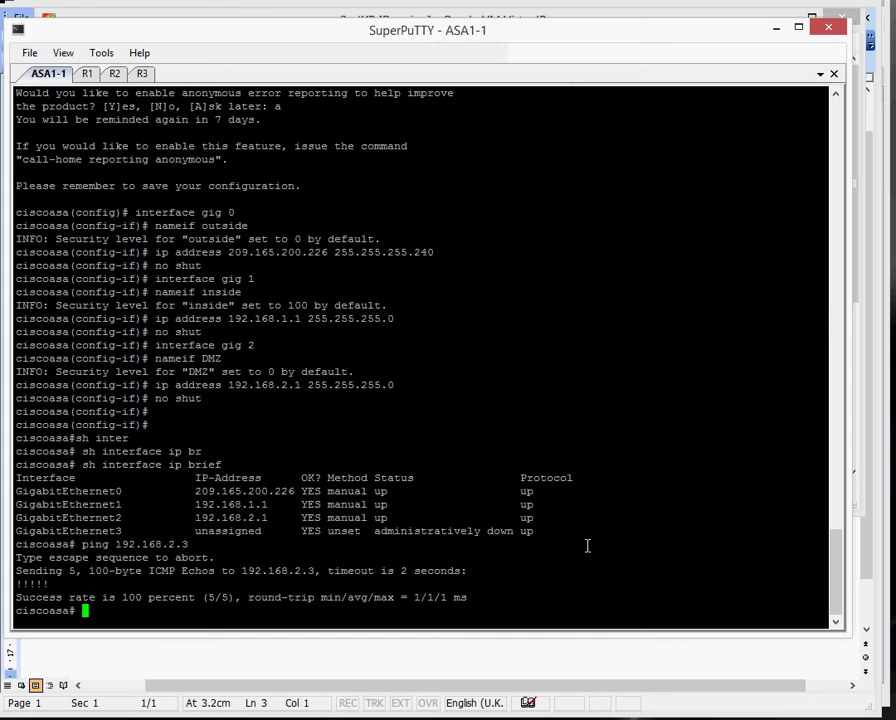
# Step: Ping 2ndXP at 192.168.1.3 from the ASA1-1 console, then show the Word lab diagram again
pyautogui.write('ping 192.168')
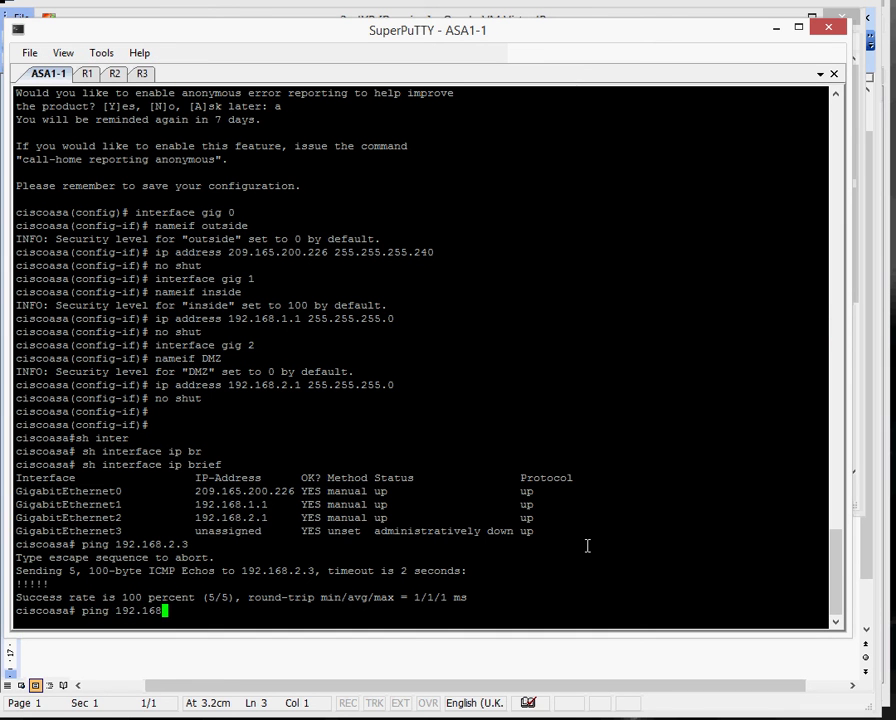
pyautogui.write('.1.3')
pyautogui.press('Return')
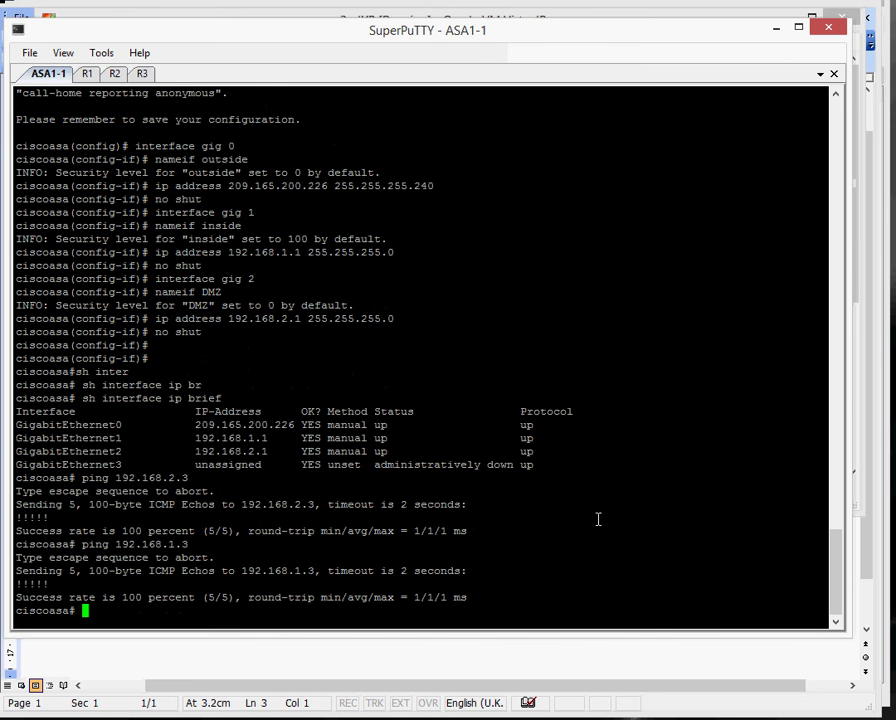
pyautogui.hotkey('alt', 'Tab')
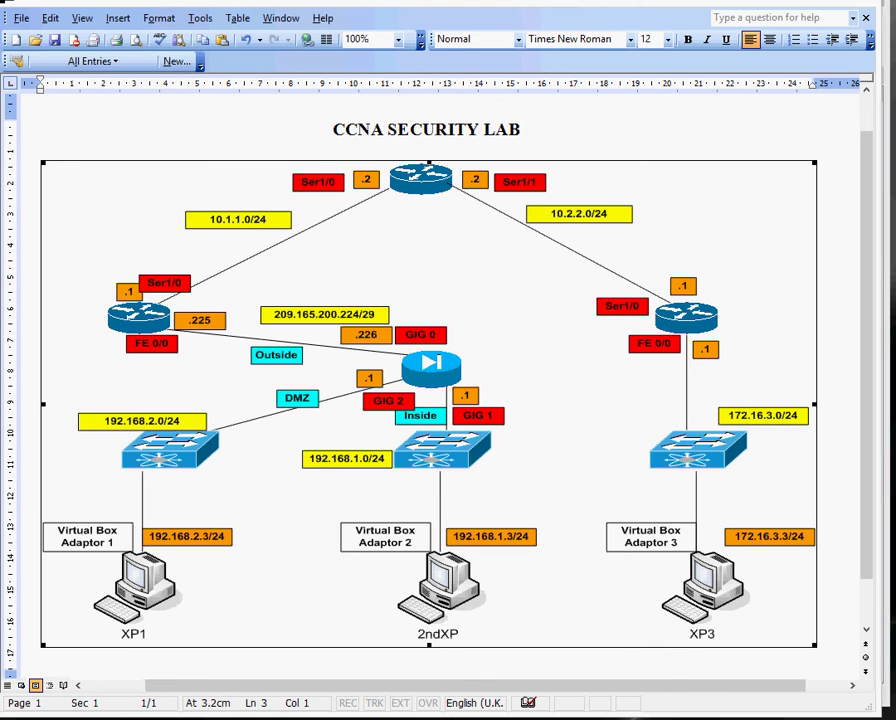
# Step: From the ASA1-1 console, ping R1's outside address 209.165.200.225
pyautogui.hotkey('alt', 'Tab')
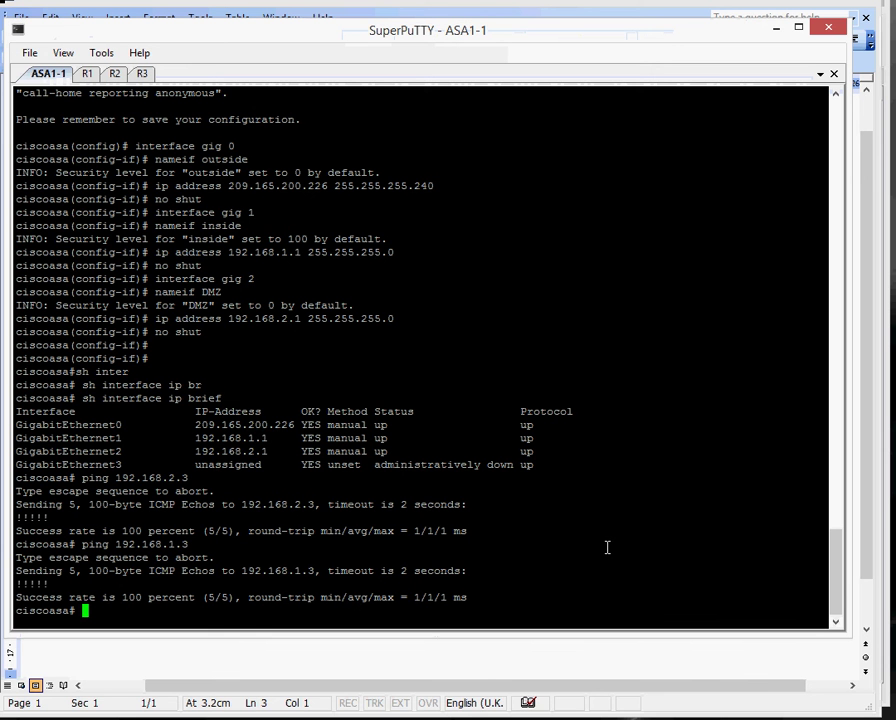
pyautogui.doubleClick(257, 428)
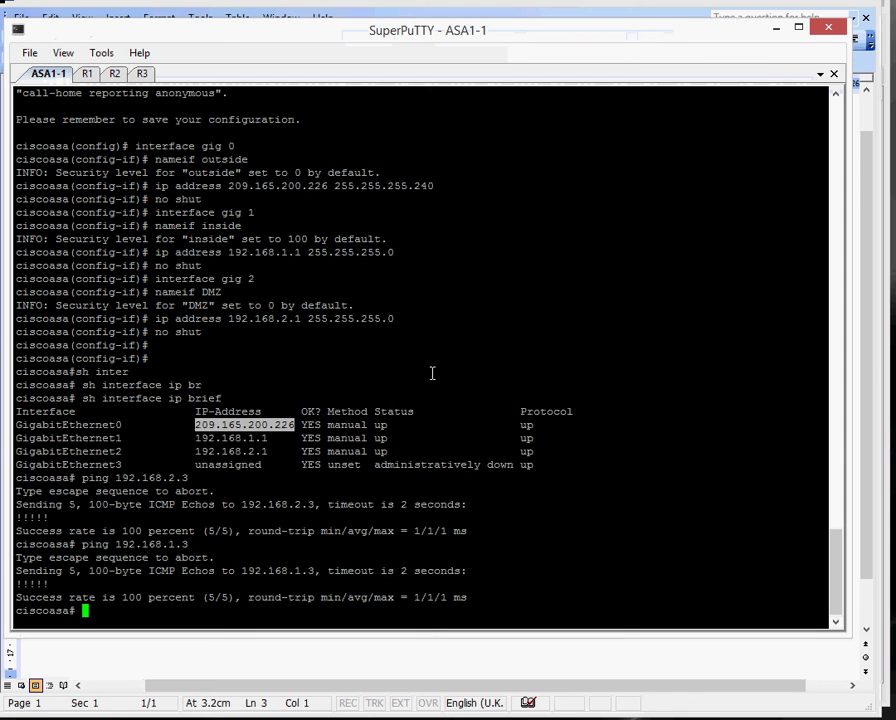
pyautogui.write('ping')
pyautogui.rightClick(433, 374)
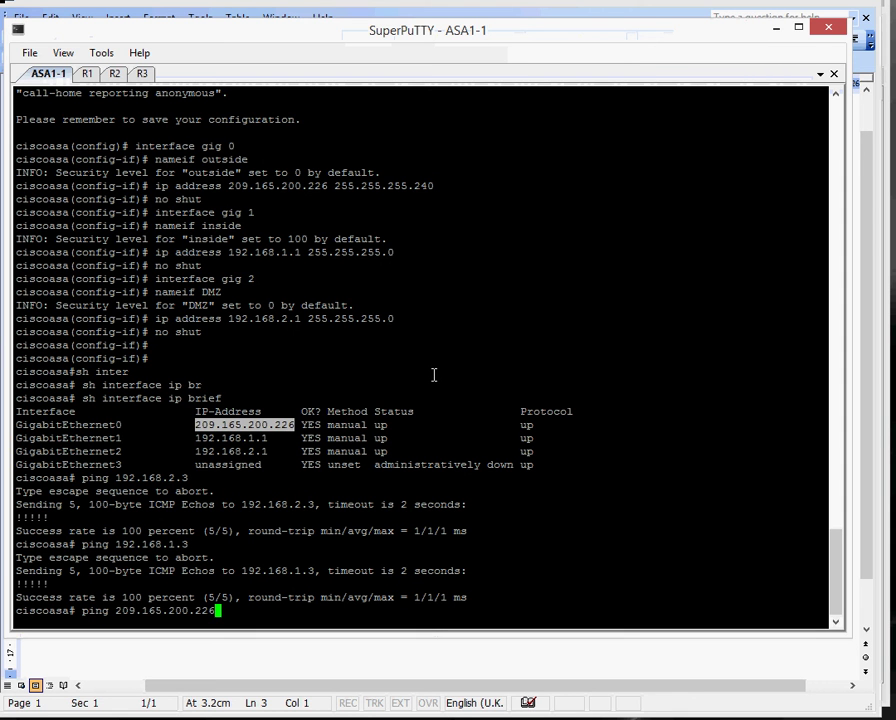
pyautogui.press('BackSpace')
pyautogui.write('5')
pyautogui.press('Return')
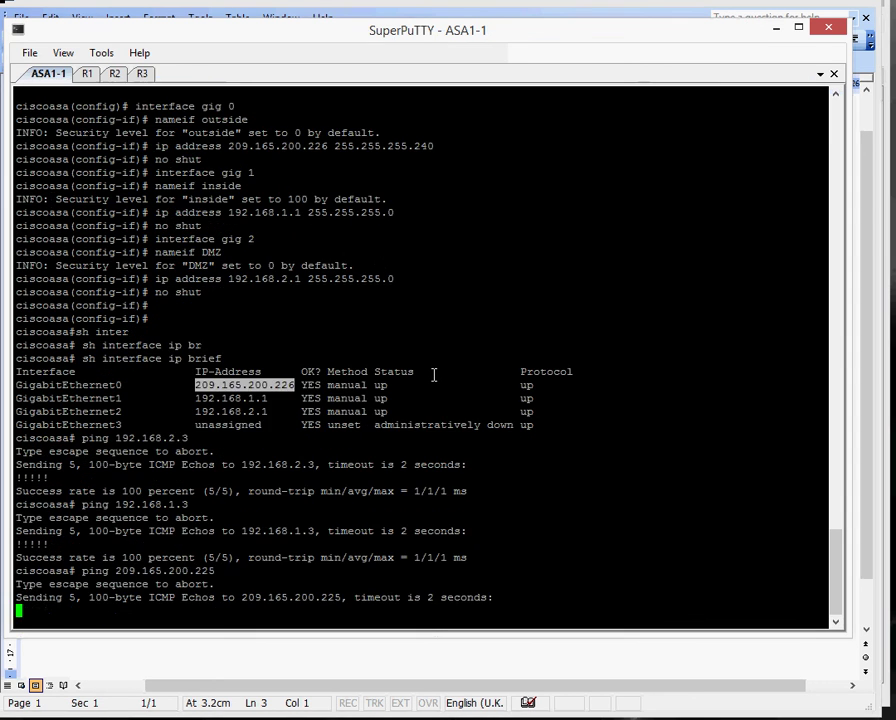
# Step: On R1, ping the ASA outside address 209.165.200.226, then return to the lab diagram
pyautogui.click(88, 76)
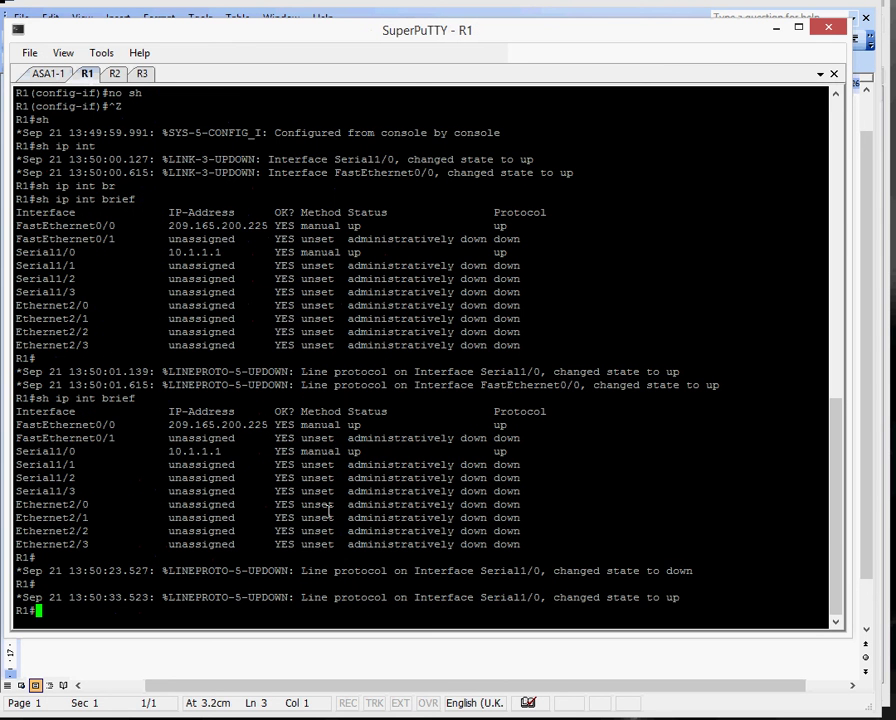
pyautogui.press('Return')
pyautogui.press('Return')
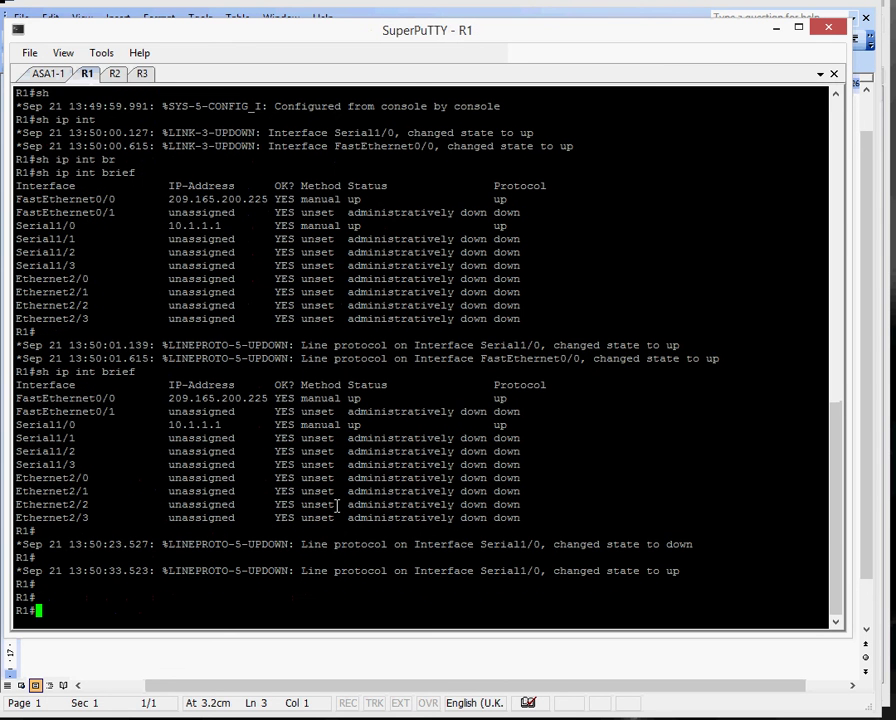
pyautogui.write('ping 209.165.200.226')
pyautogui.press('Return')
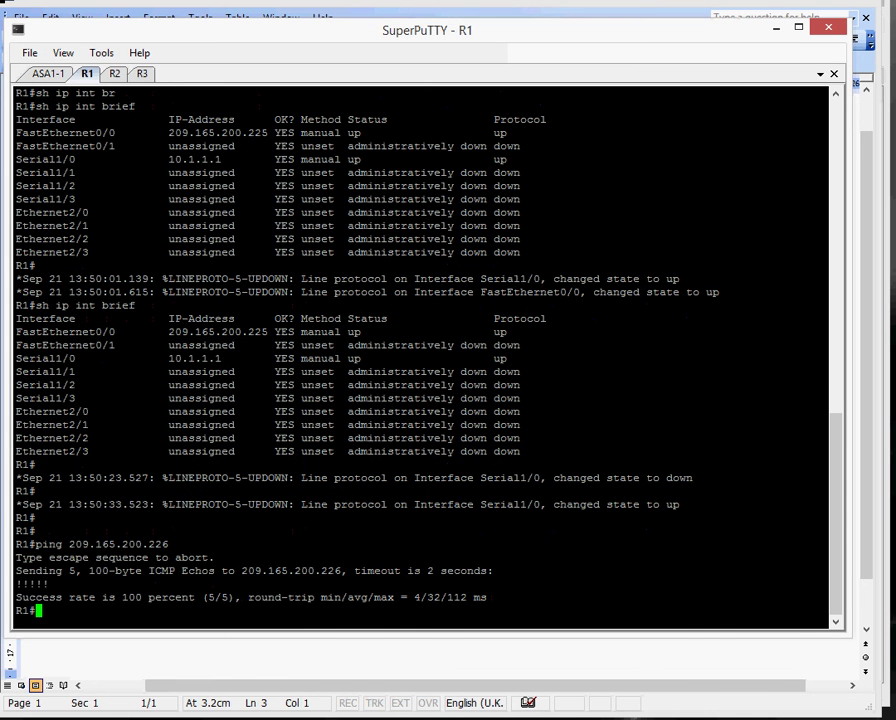
pyautogui.hotkey('alt', 'Tab')
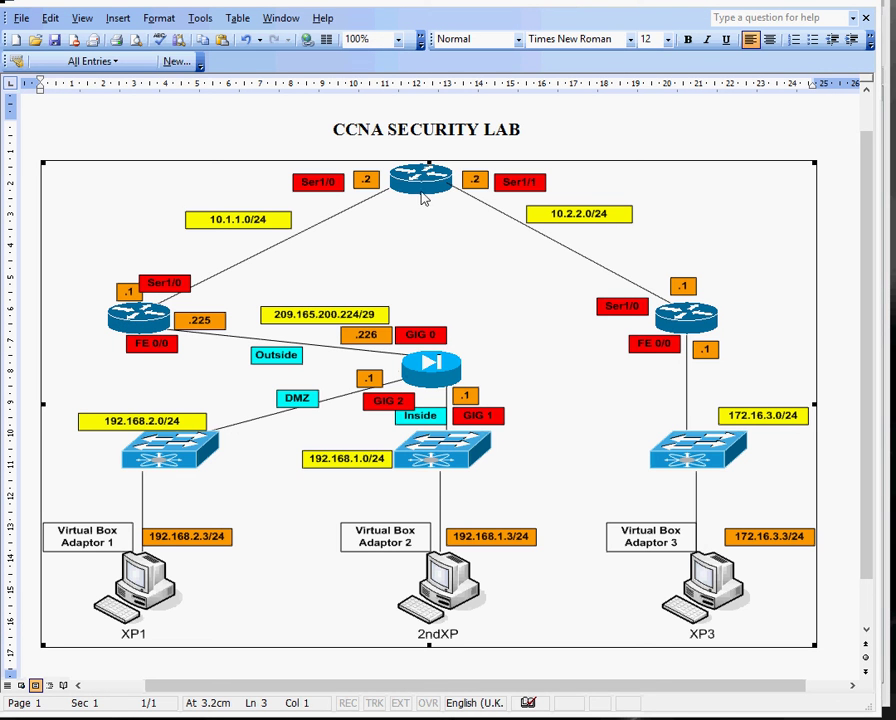
# Step: From R1, ping R2's serial address 10.1.1.2
pyautogui.hotkey('alt', 'Tab')
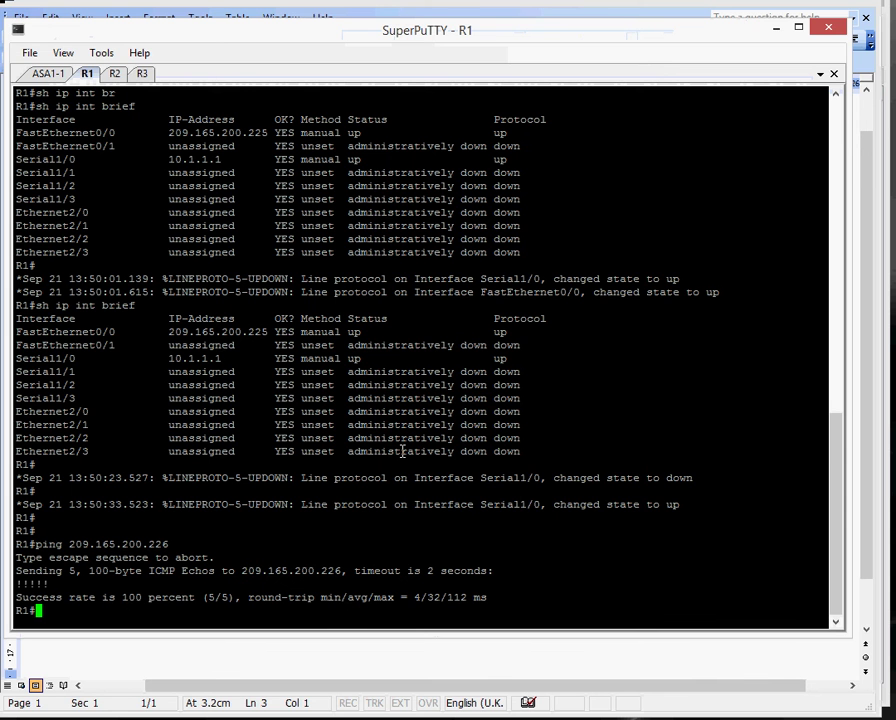
pyautogui.doubleClick(219, 358)
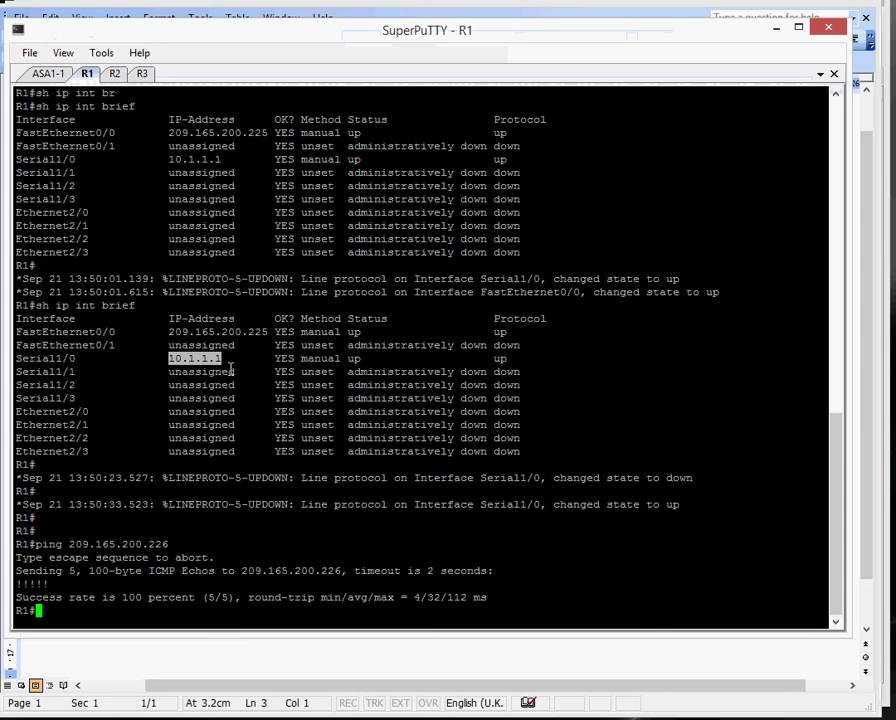
pyautogui.write('ping')
pyautogui.rightClick(344, 381)
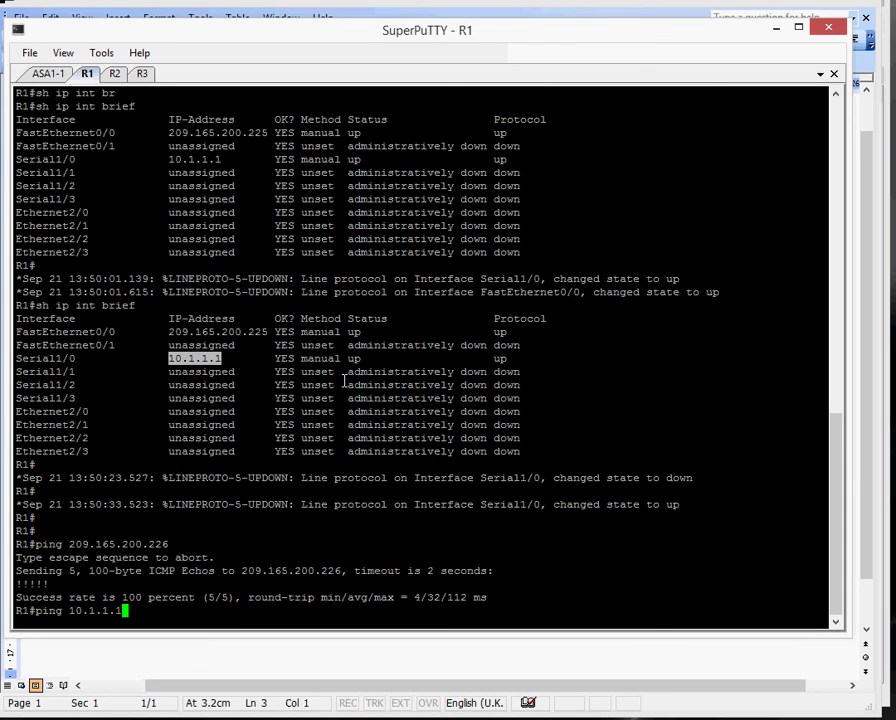
pyautogui.press('BackSpace')
pyautogui.write('2')
pyautogui.press('Return')
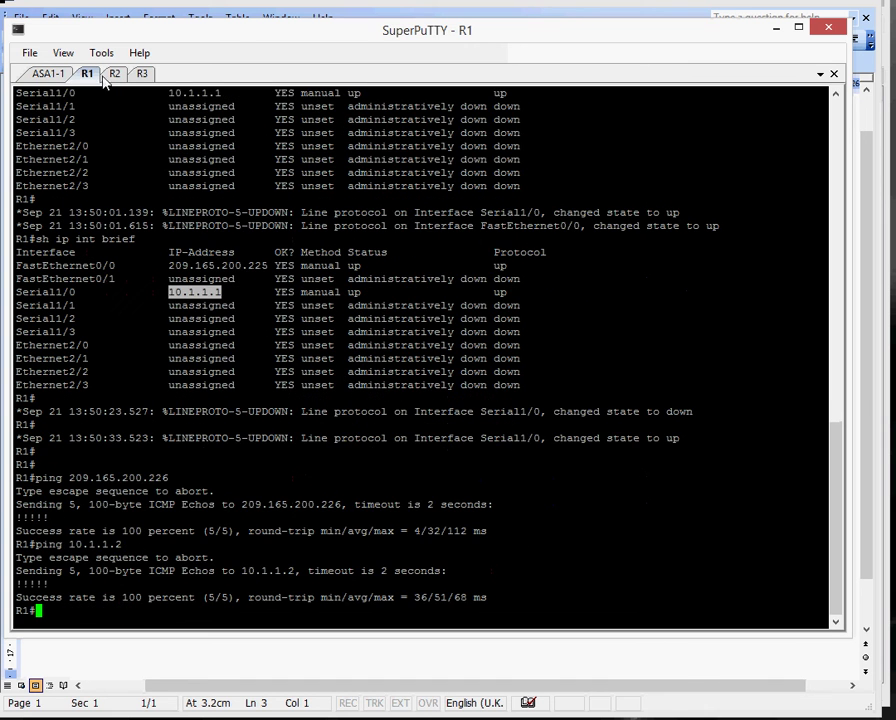
# Step: On R2, ping R1 at 10.1.1.1, then return to the lab diagram
pyautogui.click(114, 74)
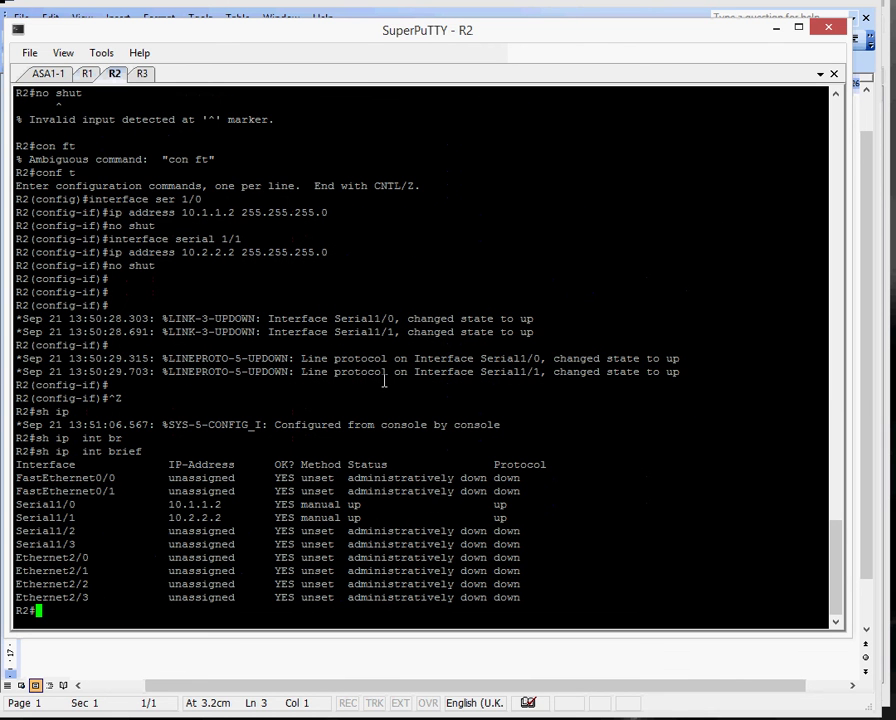
pyautogui.write('ping 10.1.1.1')
pyautogui.press('Return')
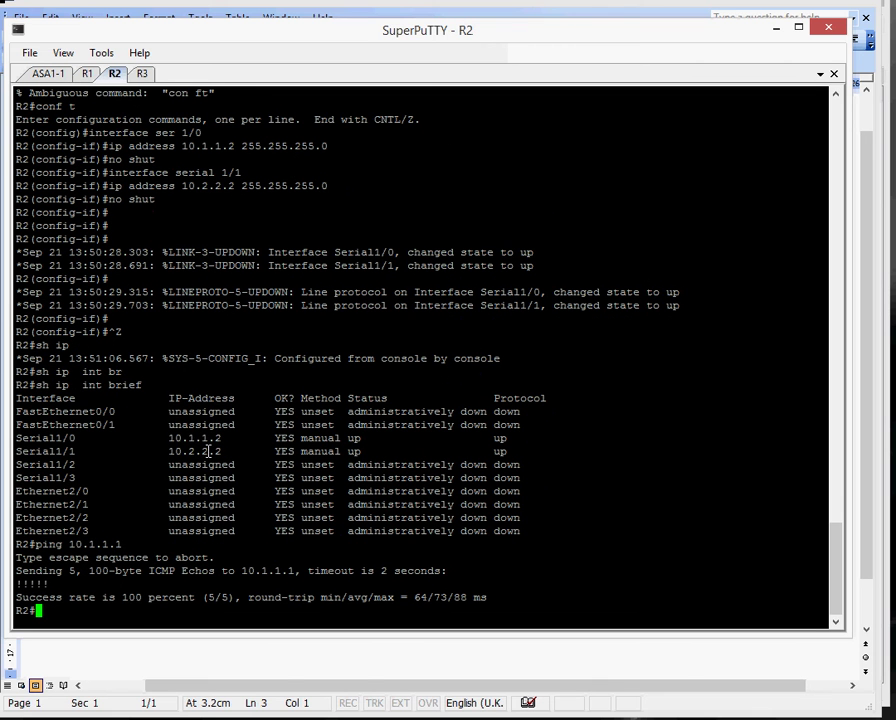
pyautogui.doubleClick(208, 452)
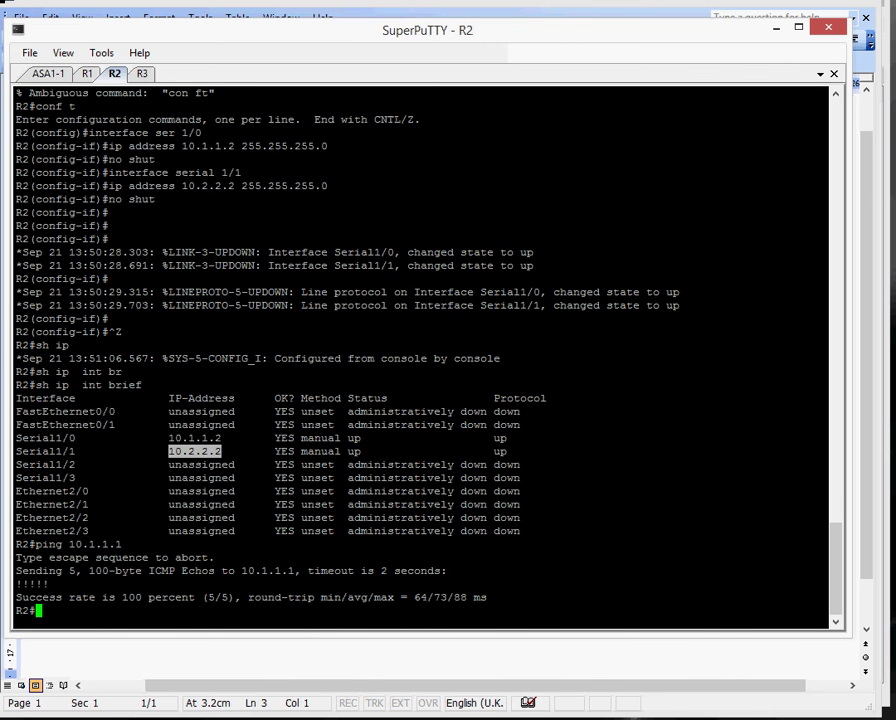
pyautogui.hotkey('alt', 'Tab')
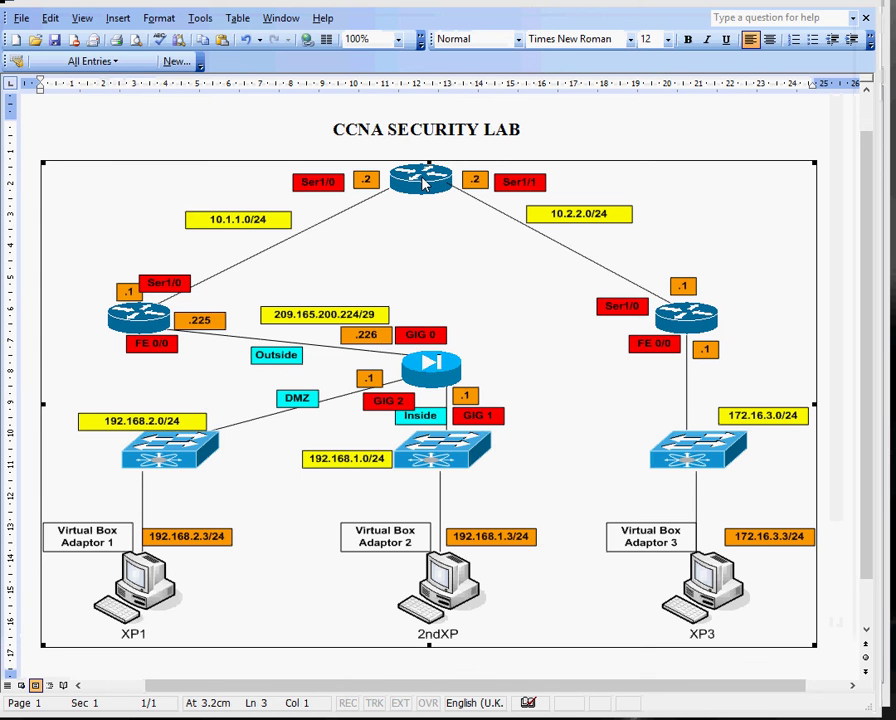
# Step: Test the R2–R3 serial link: ping 10.2.2.1 from R2 and 10.2.2.2 from R3
pyautogui.hotkey('alt', 'Tab')
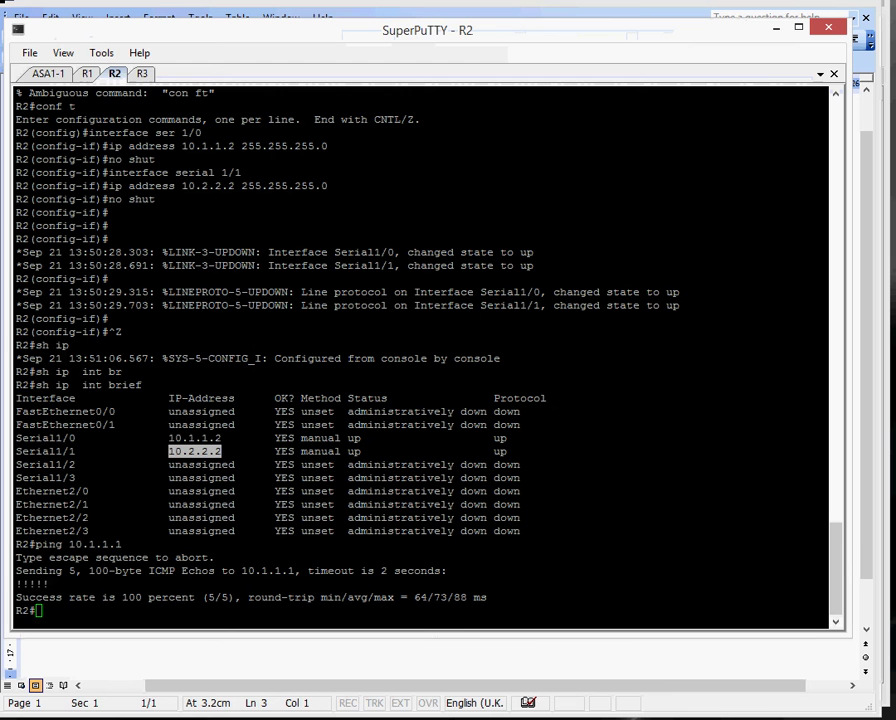
pyautogui.write('ping 10.2.2.2')
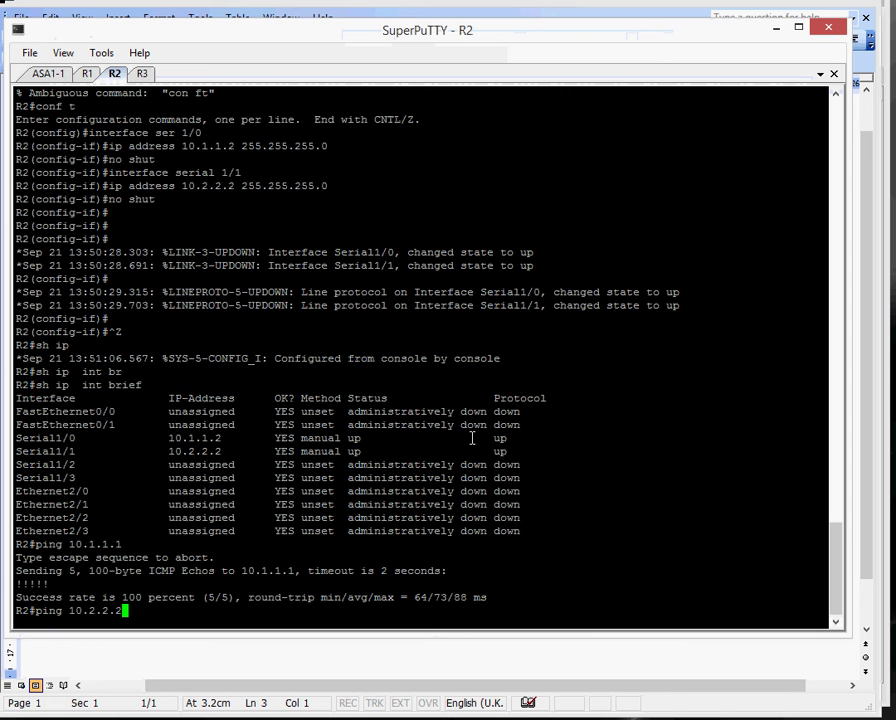
pyautogui.press('BackSpace')
pyautogui.write('1')
pyautogui.press('Return')
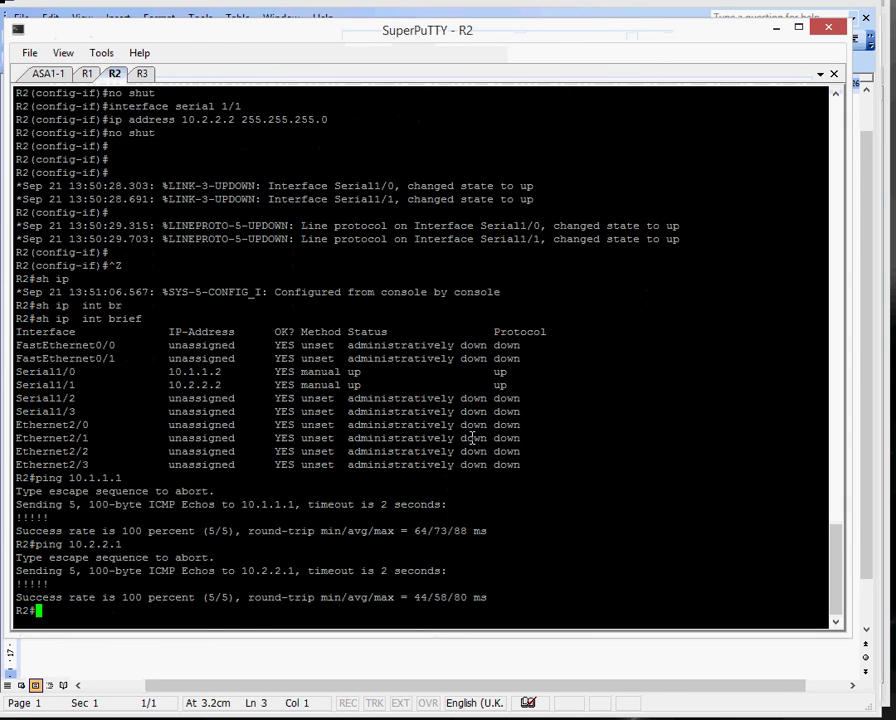
pyautogui.click(142, 73)
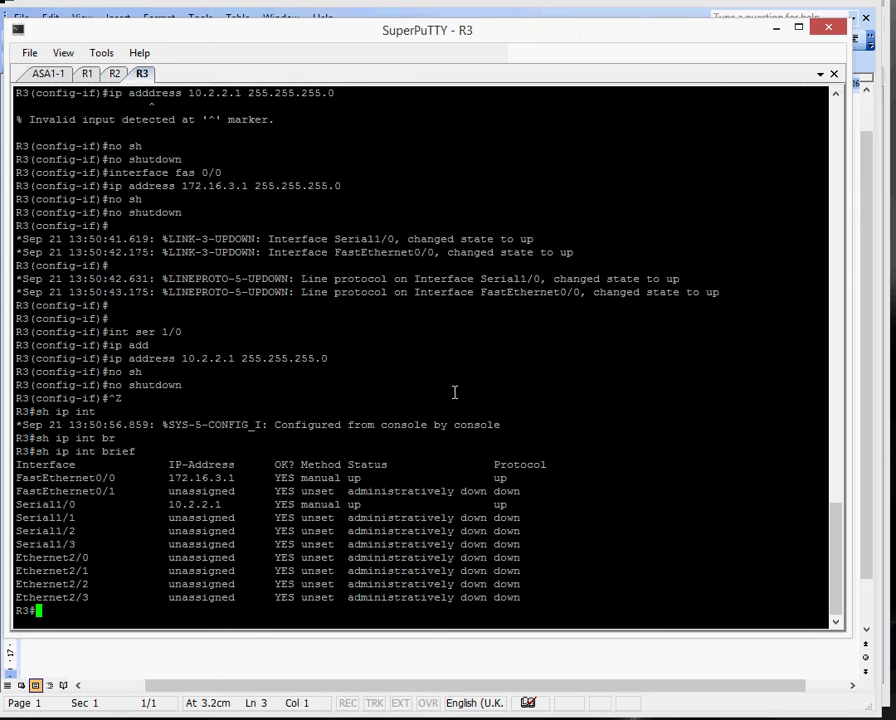
pyautogui.write('ping 10.2.2.2')
pyautogui.press('Return')
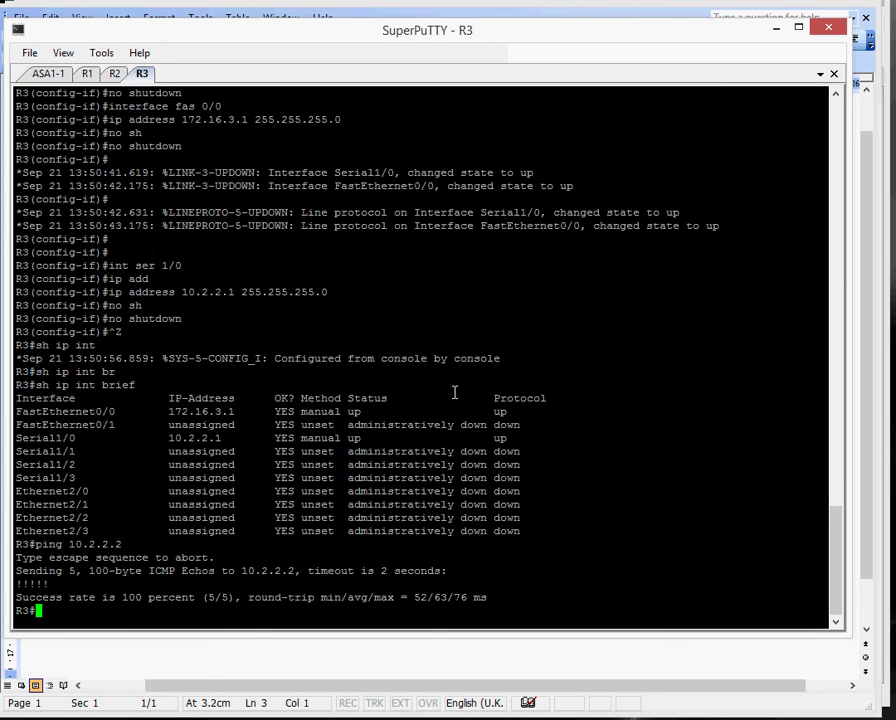
# Step: From R3, ping XP3 at 172.16.3.3
pyautogui.doubleClick(205, 411)
pyautogui.write('ping')
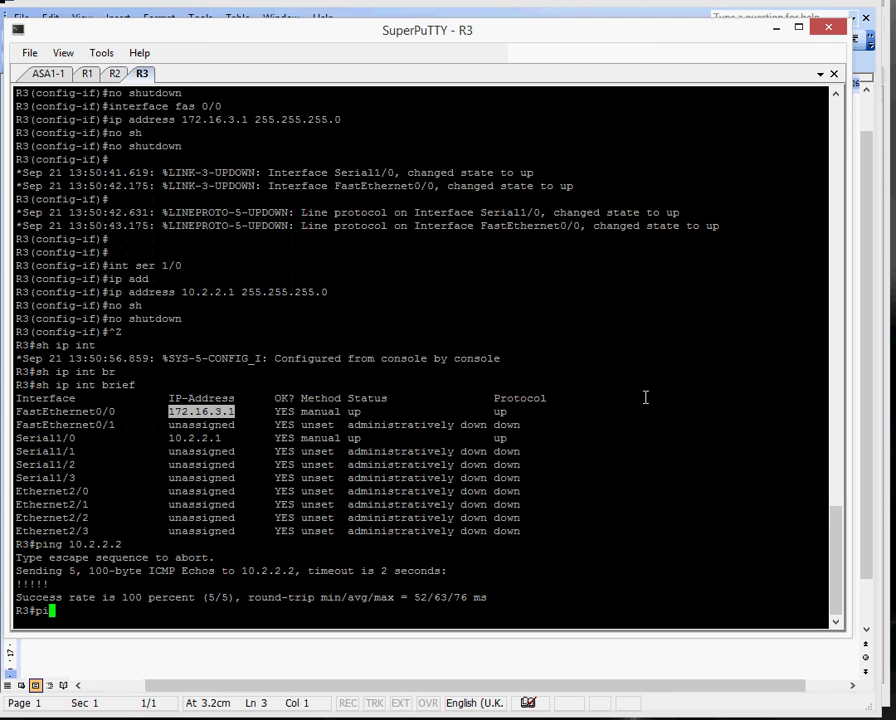
pyautogui.rightClick(607, 406)
pyautogui.press('BackSpace')
pyautogui.write('3.')
pyautogui.press('Return')
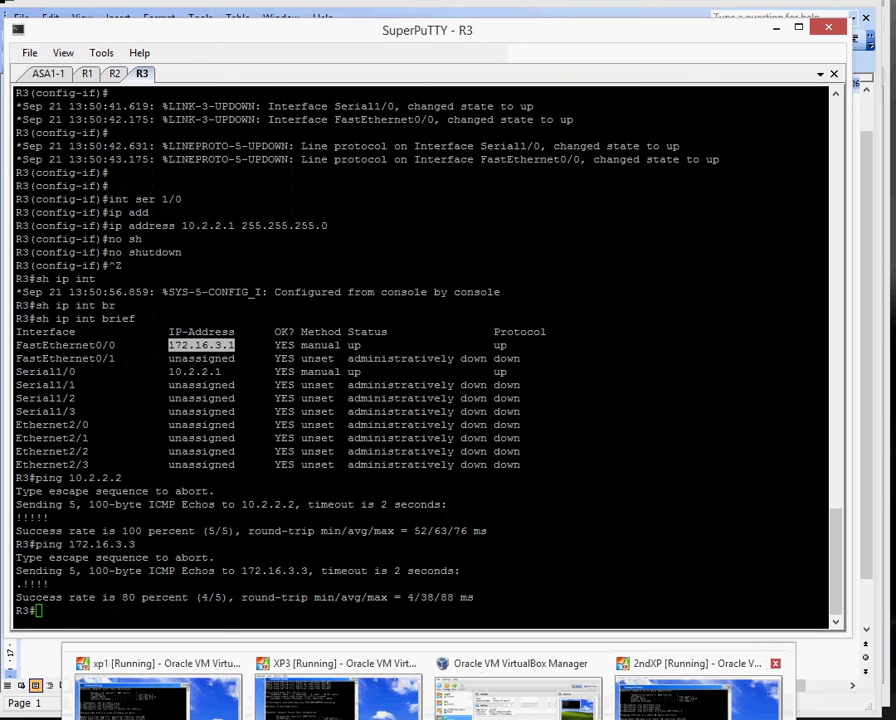
# Step: On the XP3 VM, ping R3's gateway 172.16.3.1, then return to the Word lab diagram
pyautogui.moveTo(700, 690)
pyautogui.click(338, 690)
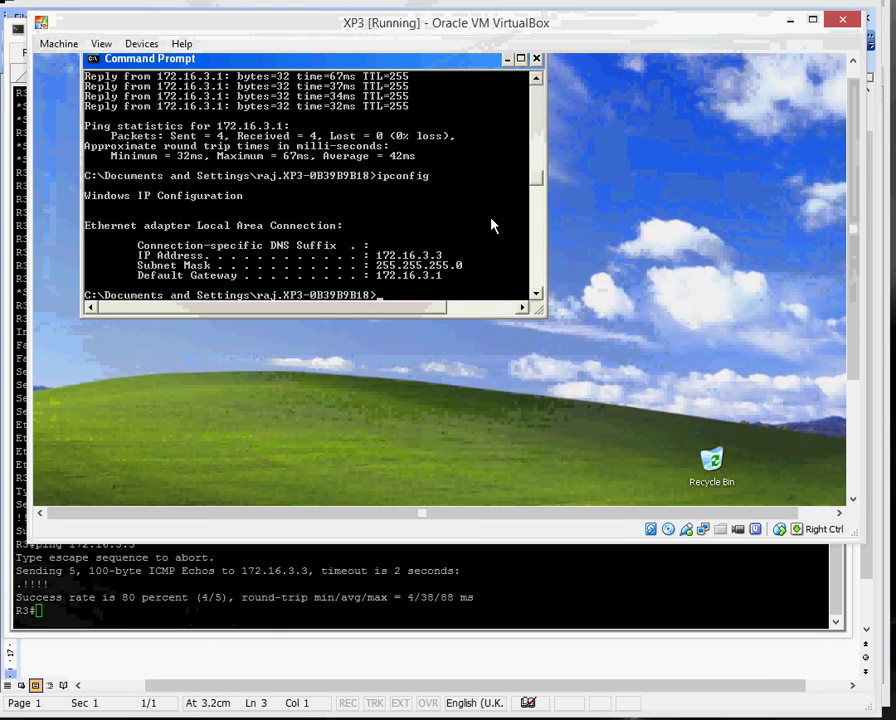
pyautogui.write('ping ')
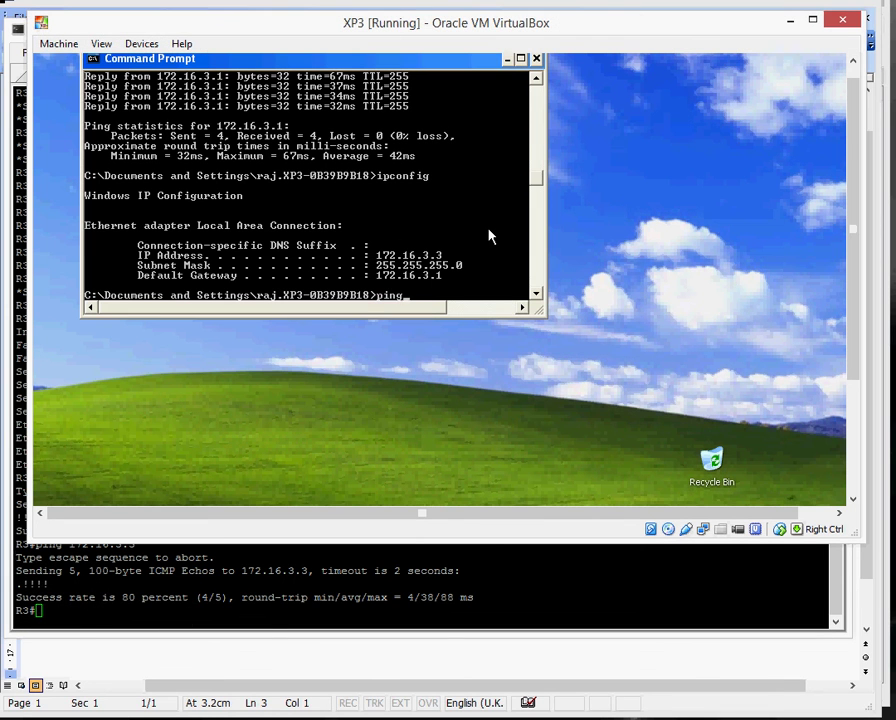
pyautogui.write('172.16.3.1')
pyautogui.press('Return')
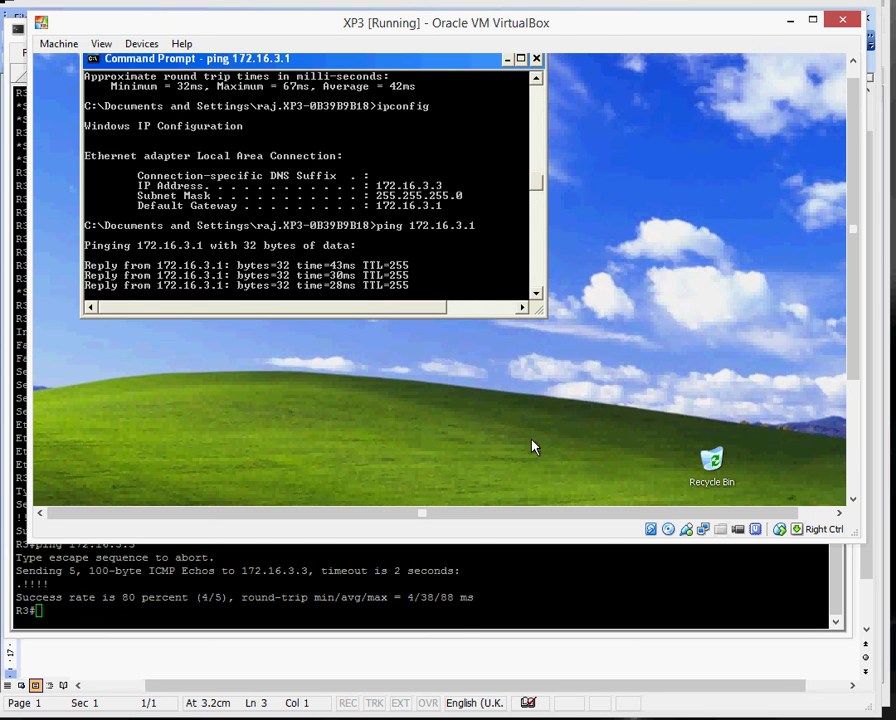
pyautogui.click(584, 637)
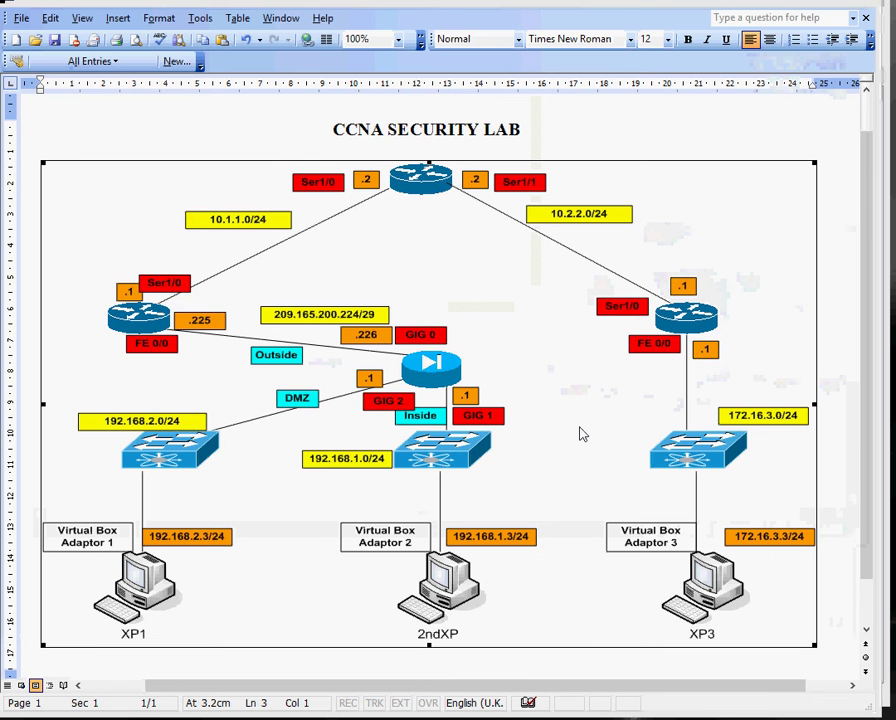